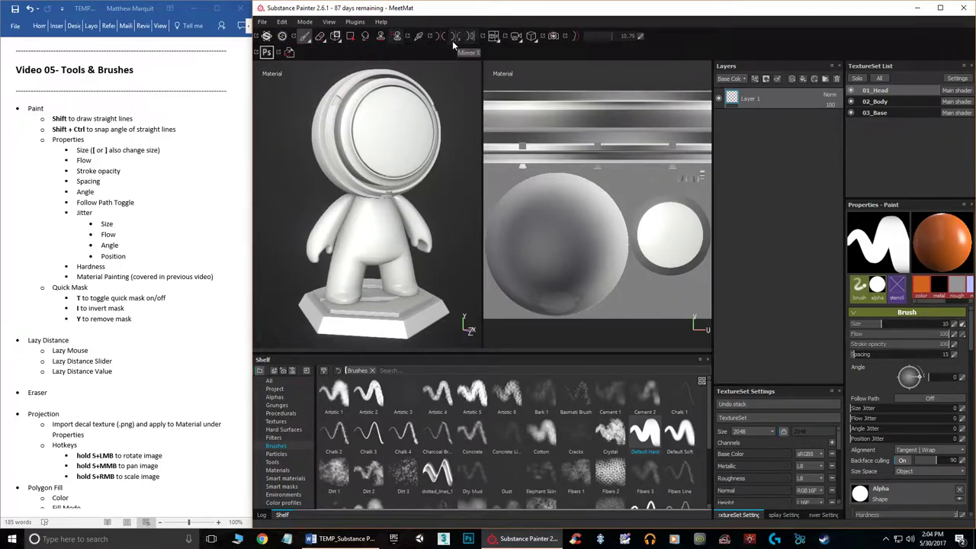
- Activate the Paint tool and adjust the brush size to about 5.58
{"action": "left_click", "coordinate": [304, 37]}
{"action": "key", "text": "bracketleft"}
{"action": "key", "text": "bracketleft"}
{"action": "key", "text": "bracketleft"}
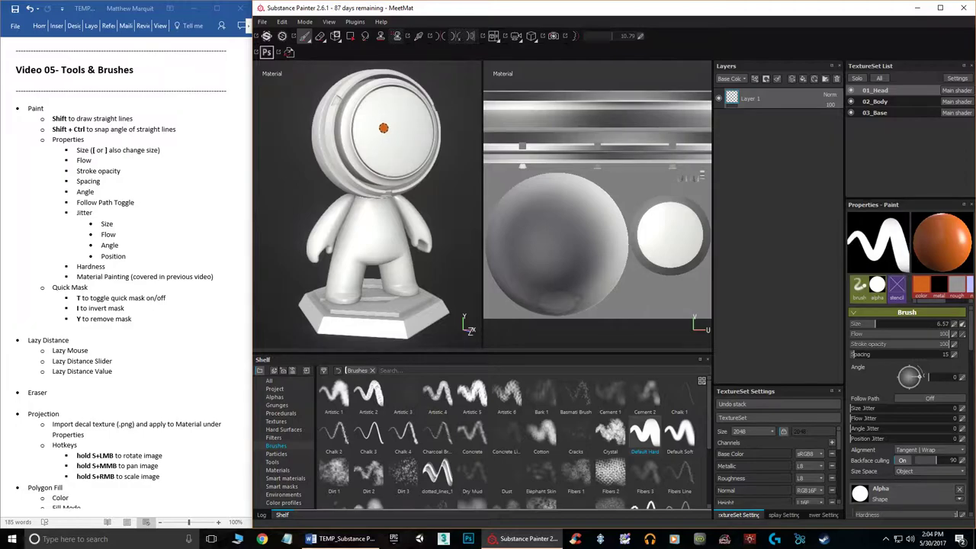
{"action": "key", "text": "bracketright"}
{"action": "key", "text": "bracketright"}
{"action": "key", "text": "bracketright"}
{"action": "mouse_move", "coordinate": [383, 127]}
{"action": "right_mouse_down", "text": "ctrl"}
{"action": "mouse_move", "coordinate": [395, 127]}
{"action": "mouse_move", "coordinate": [384, 127]}
{"action": "right_mouse_up", "text": "ctrl"}
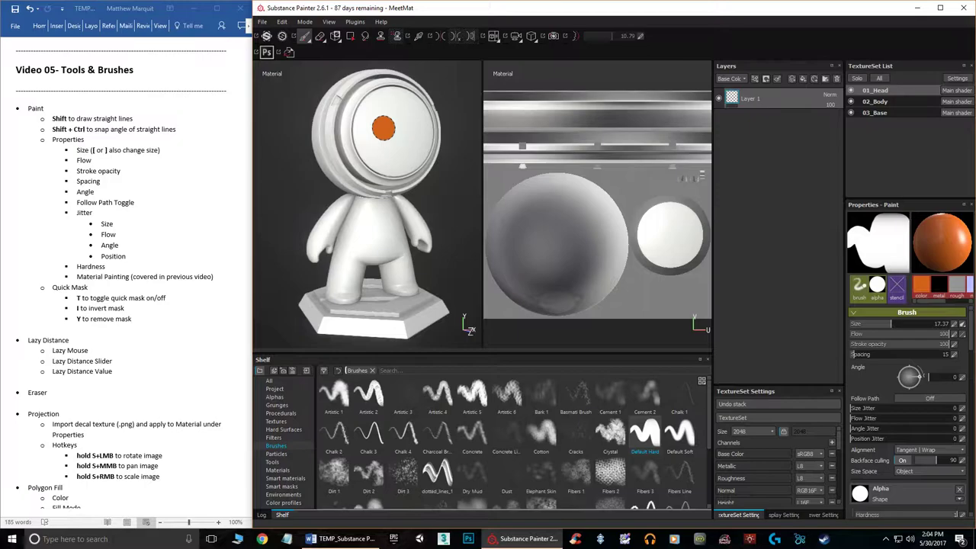
{"action": "right_click_drag", "start_coordinate": [384, 127], "coordinate": [383, 127], "text": "ctrl"}
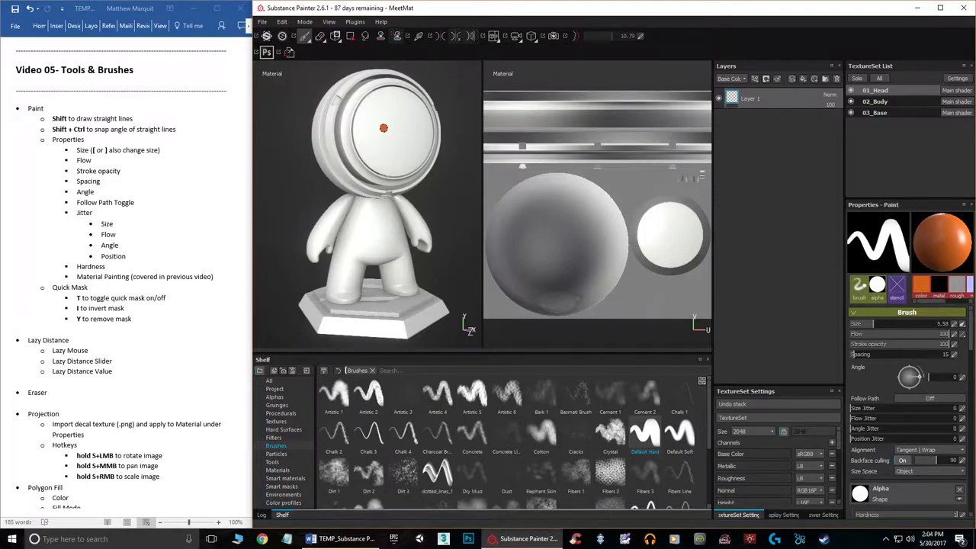
- Paint a square outline on the head's round face disc using four connected straight strokes
{"action": "left_click", "coordinate": [374, 105]}
{"action": "left_click", "coordinate": [376, 159], "text": "shift"}
{"action": "left_click", "coordinate": [419, 159], "text": "shift"}
{"action": "left_click", "coordinate": [419, 104], "text": "shift"}
{"action": "left_click", "coordinate": [374, 105], "text": "shift"}
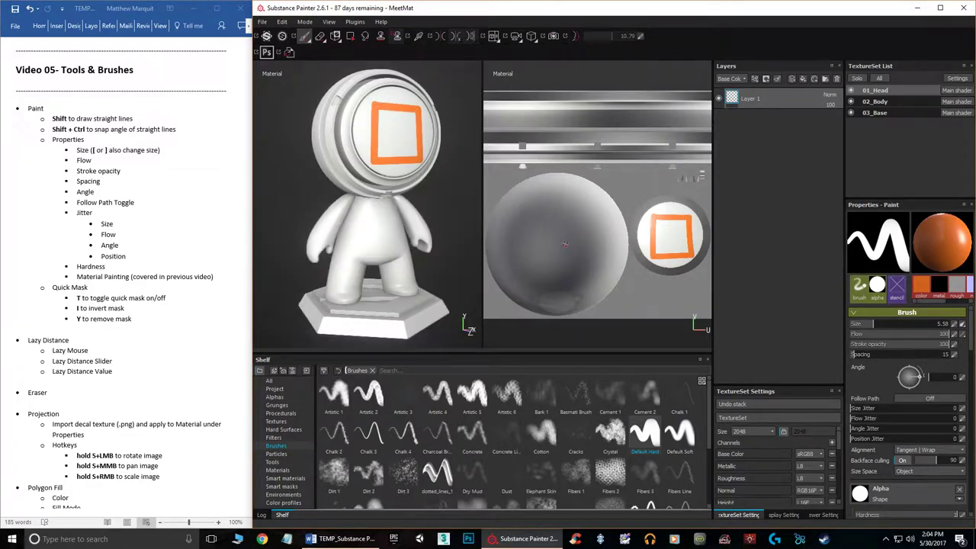
- Undo all strokes of the square outline on the face disc
{"action": "key", "text": "ctrl+z"}
{"action": "key", "text": "ctrl+z"}
{"action": "key", "text": "ctrl+z"}
{"action": "key", "text": "ctrl+z"}
{"action": "key", "text": "ctrl+z"}
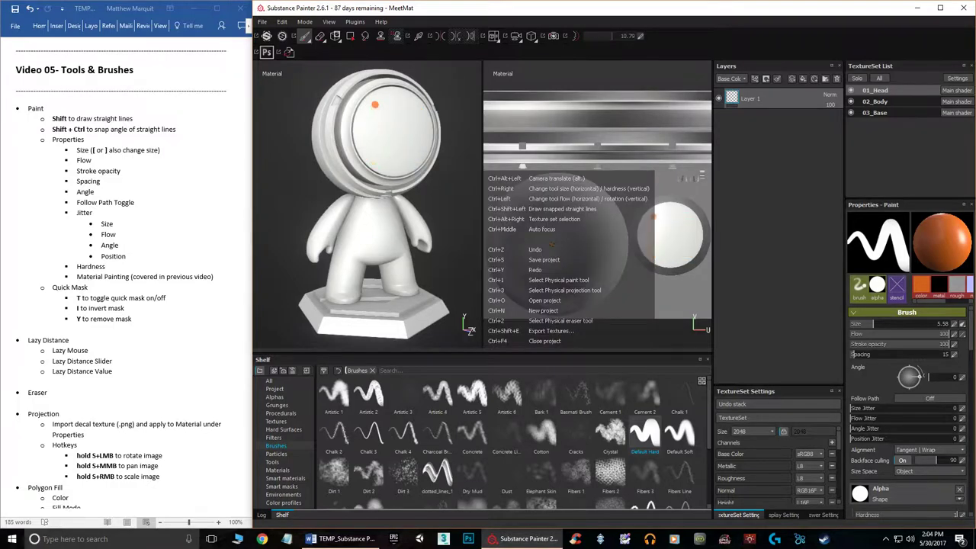
- Paint a square outline on the face disc with angle-snapped straight strokes and inspect it from another angle
{"action": "left_click", "coordinate": [372, 105]}
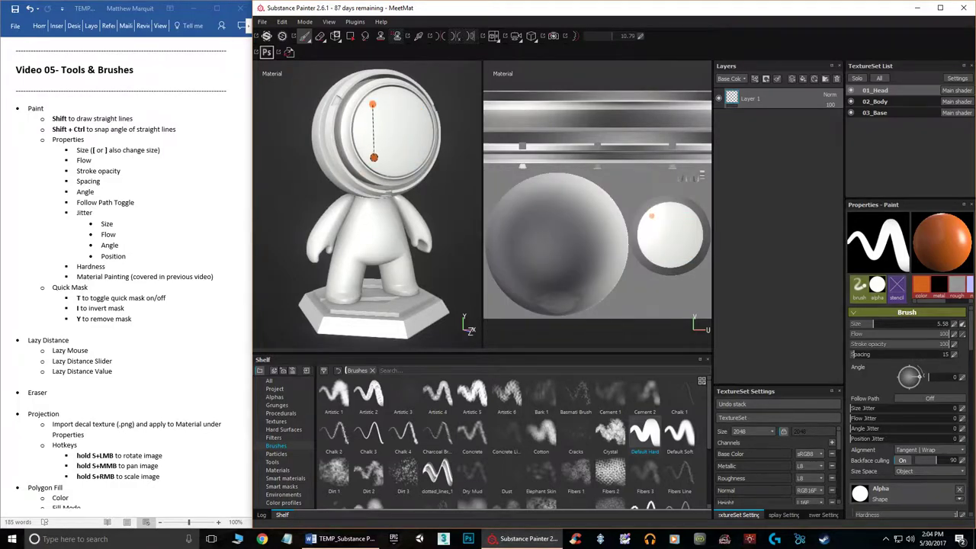
{"action": "key", "text": "ctrl"}
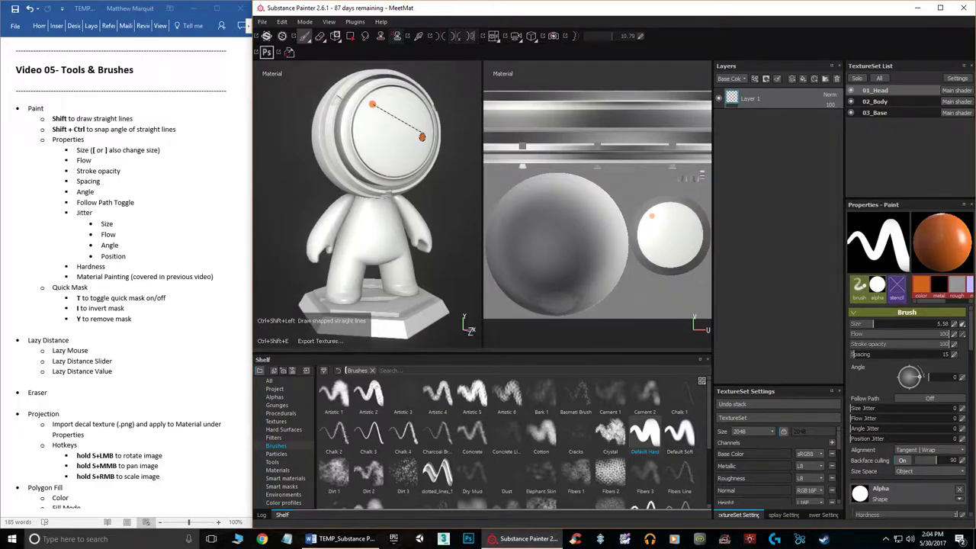
{"action": "left_click", "coordinate": [425, 110], "text": "ctrl+shift"}
{"action": "left_click", "coordinate": [425, 163], "text": "ctrl+shift"}
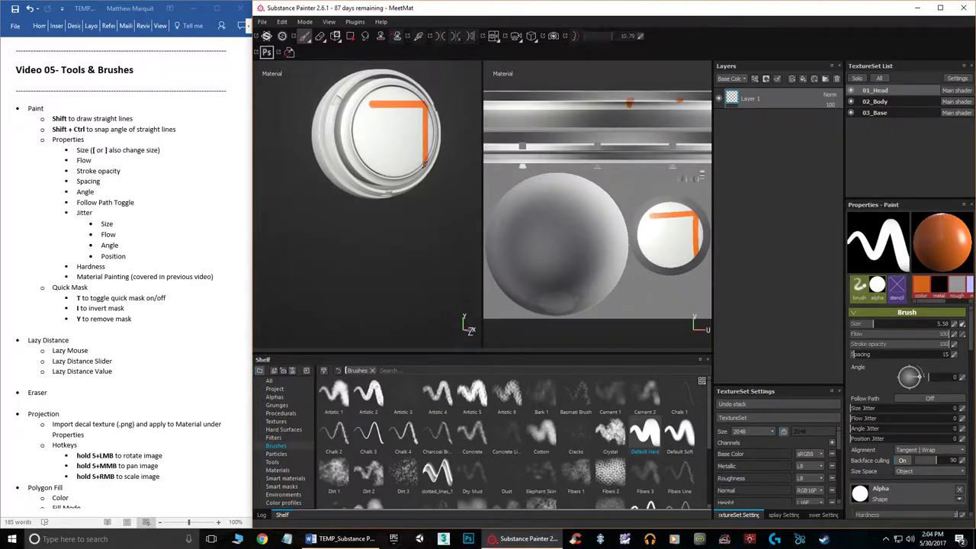
{"action": "left_click", "coordinate": [372, 162], "text": "ctrl+shift"}
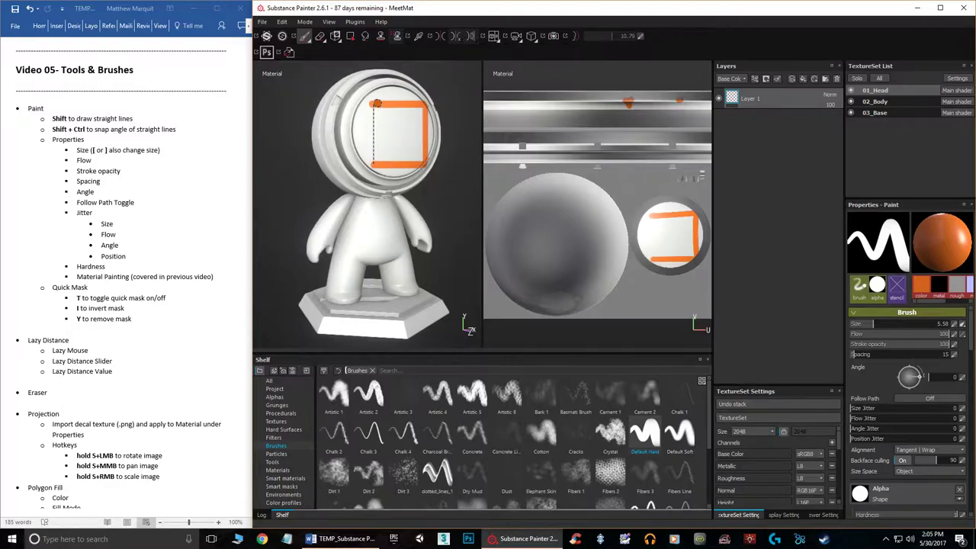
{"action": "left_click", "coordinate": [373, 104], "text": "ctrl+shift"}
{"action": "left_click_drag", "start_coordinate": [447, 170], "coordinate": [425, 127], "text": "alt"}
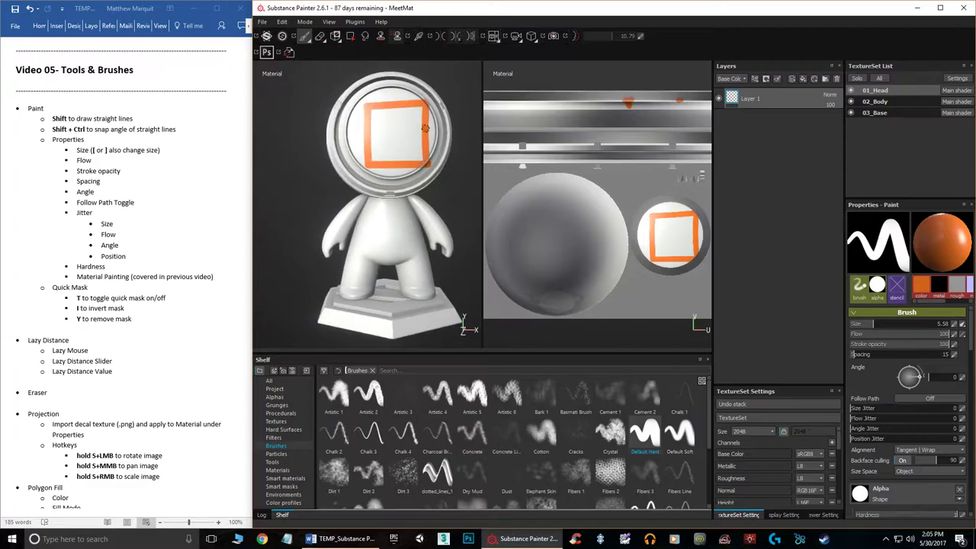
{"action": "left_click_drag", "start_coordinate": [385, 158], "coordinate": [407, 160], "text": "alt"}
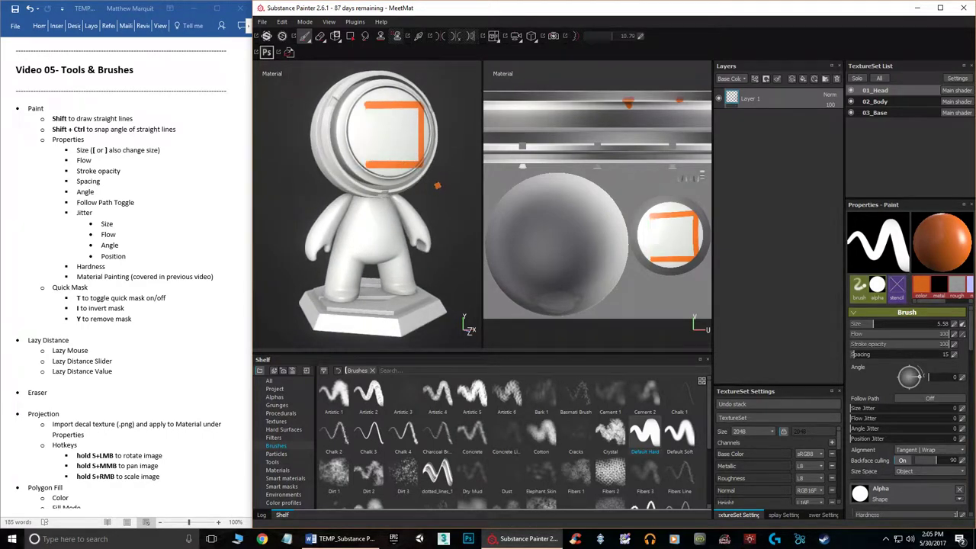
- Undo every stroke of the angle-snapped square and turn the character to face the front
{"action": "key", "text": "ctrl+z"}
{"action": "key", "text": "ctrl+z"}
{"action": "key", "text": "ctrl+z"}
{"action": "key", "text": "ctrl+z"}
{"action": "key", "text": "ctrl+z"}
{"action": "mouse_move", "coordinate": [443, 181]}
{"action": "left_mouse_down", "text": "alt"}
{"action": "mouse_move", "coordinate": [428, 167]}
{"action": "mouse_move", "coordinate": [422, 182]}
{"action": "left_mouse_up", "text": "alt"}
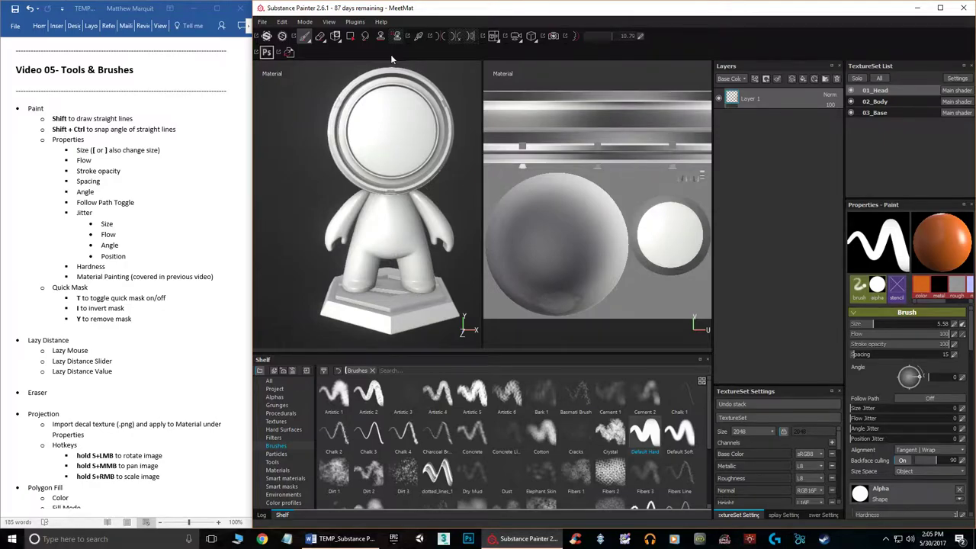
- Switch the camera to orthographic view and paint a rectangle outline on the face disc with snapped straight strokes
{"action": "left_click", "coordinate": [536, 42]}
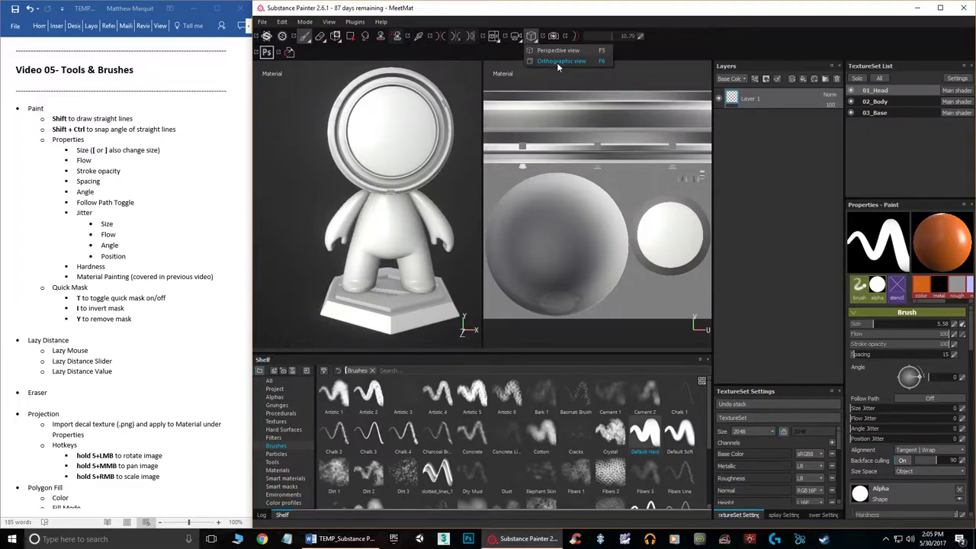
{"action": "left_click", "coordinate": [557, 63]}
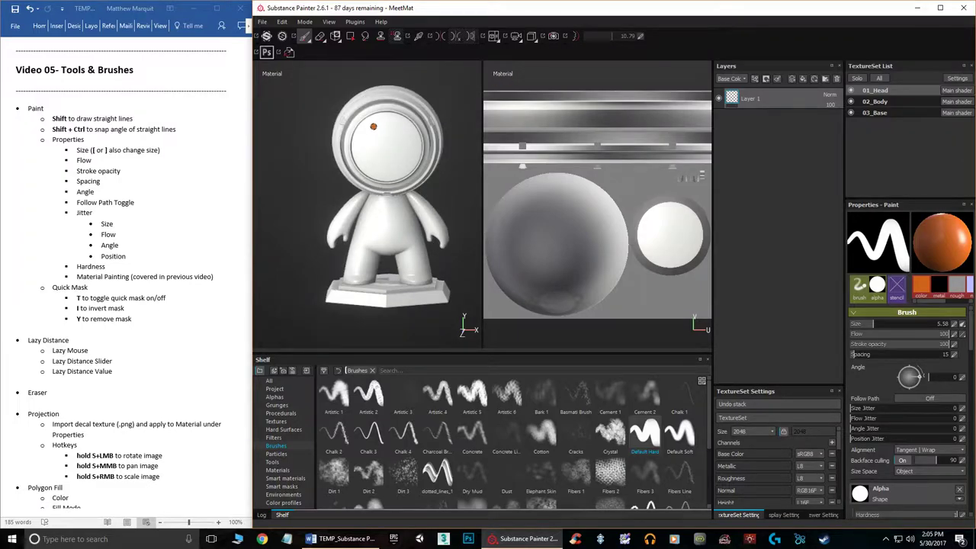
{"action": "scroll", "coordinate": [373, 126], "scroll_direction": "up", "scroll_amount": 5}
{"action": "key", "text": "shift"}
{"action": "left_click", "coordinate": [445, 138], "text": "shift"}
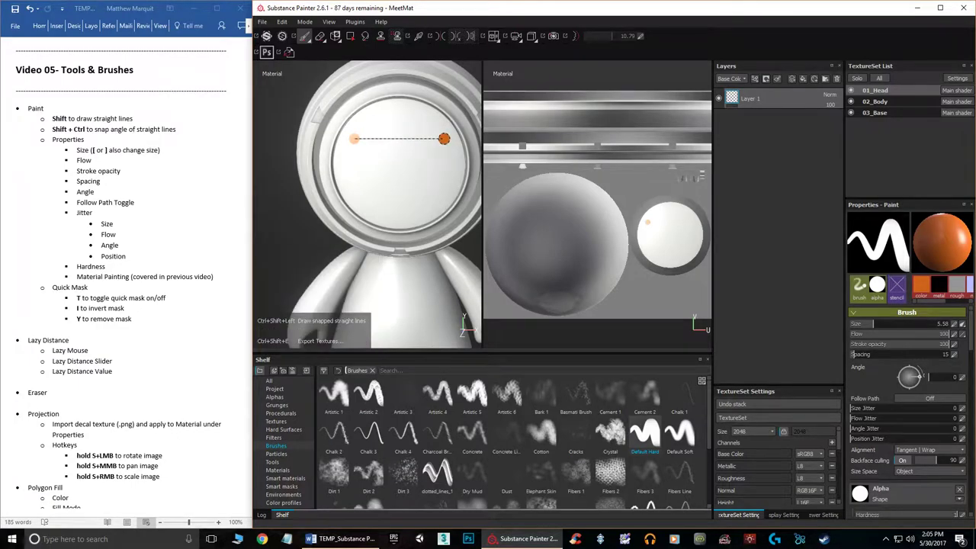
{"action": "left_click", "coordinate": [445, 206], "text": "shift"}
{"action": "left_click", "coordinate": [352, 206], "text": "shift"}
{"action": "left_click", "coordinate": [353, 138], "text": "shift"}
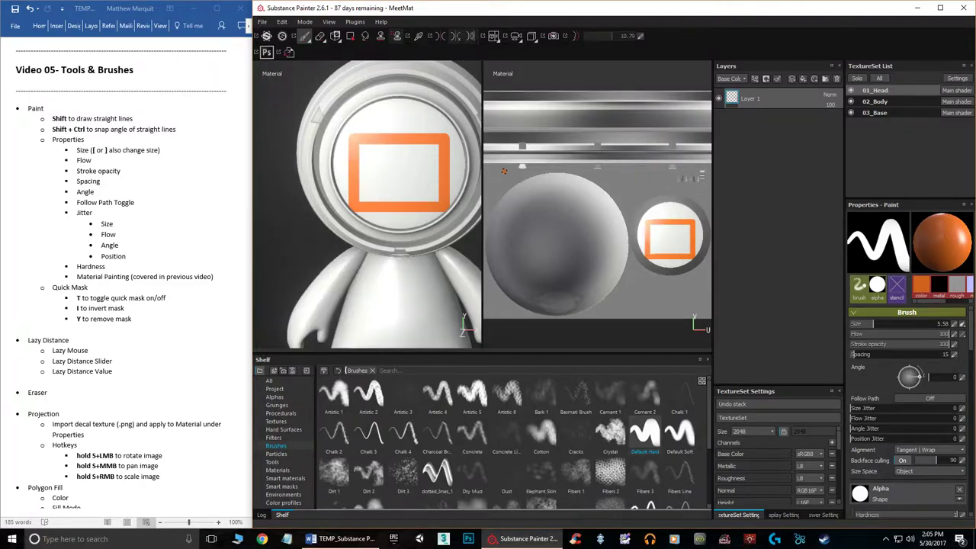
- Undo the rectangle's strokes and return the camera to perspective view
{"action": "left_click_drag", "start_coordinate": [394, 157], "coordinate": [427, 156], "text": "alt"}
{"action": "key", "text": "ctrl+z"}
{"action": "key", "text": "ctrl+z"}
{"action": "key", "text": "ctrl+z"}
{"action": "key", "text": "ctrl+z"}
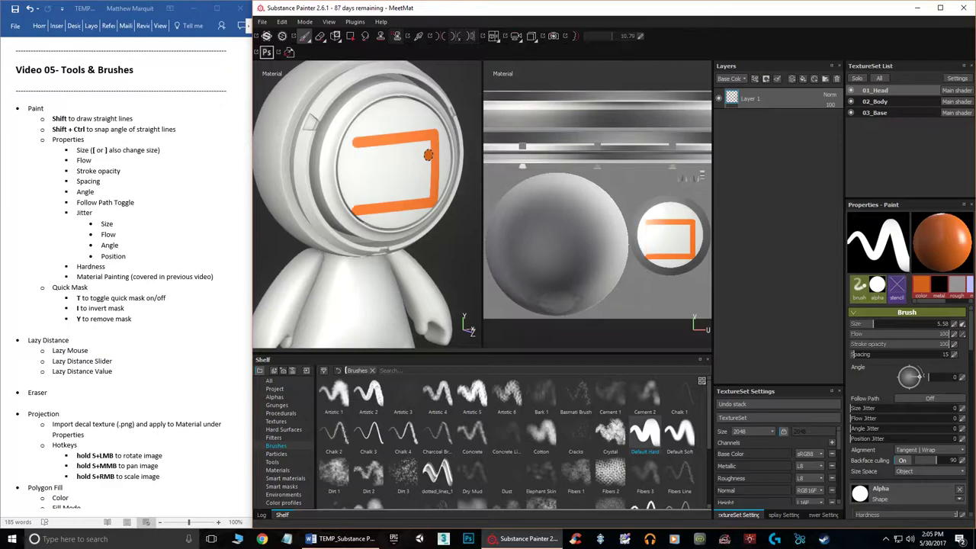
{"action": "scroll", "coordinate": [427, 156], "scroll_direction": "up", "scroll_amount": 5}
{"action": "scroll", "coordinate": [427, 156], "scroll_direction": "down", "scroll_amount": 5}
{"action": "left_click_drag", "start_coordinate": [384, 170], "coordinate": [425, 152], "text": "alt"}
{"action": "left_click", "coordinate": [533, 39]}
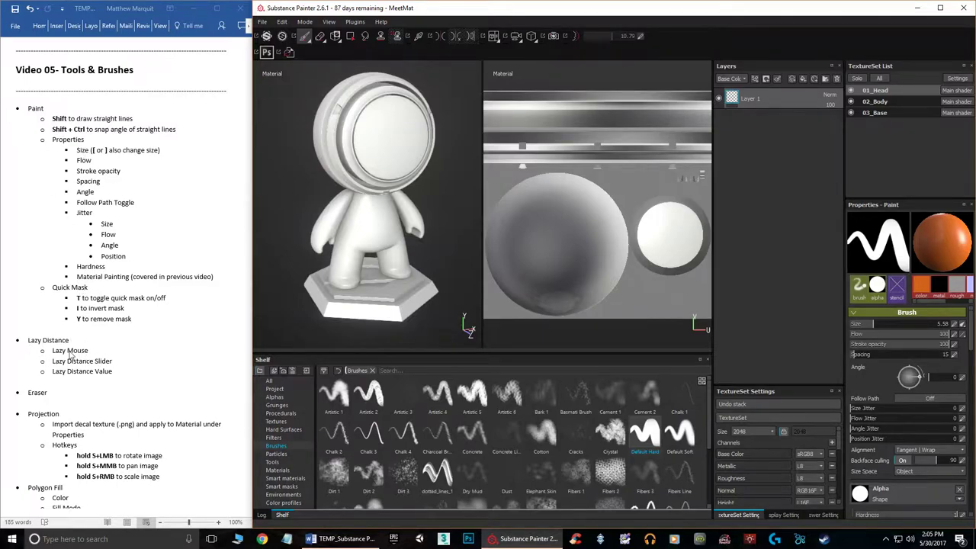
- Try a freehand zigzag and a second stroke with Lazy Mouse enabled on the face disc, and undo both
{"action": "scroll", "coordinate": [366, 111], "scroll_direction": "up", "scroll_amount": 3}
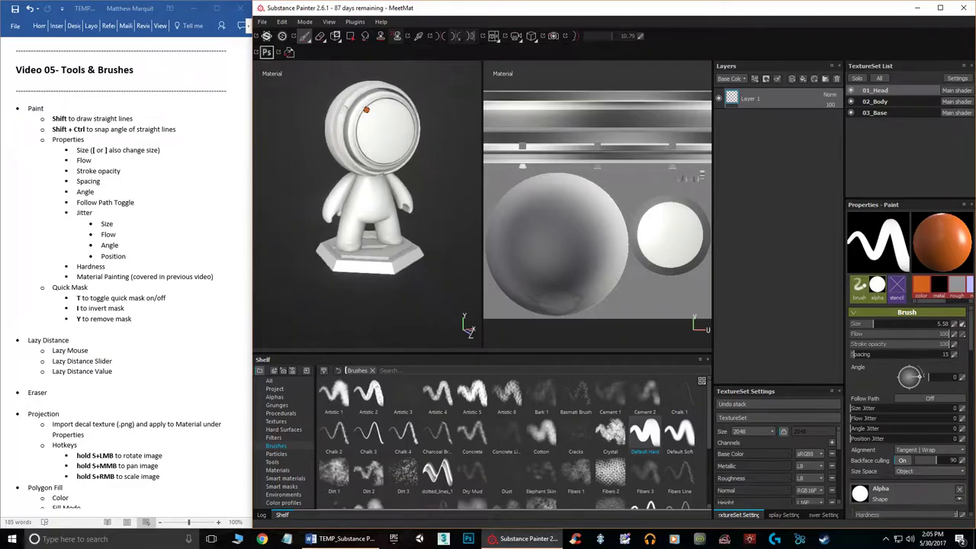
{"action": "scroll", "coordinate": [366, 111], "scroll_direction": "up", "scroll_amount": 2}
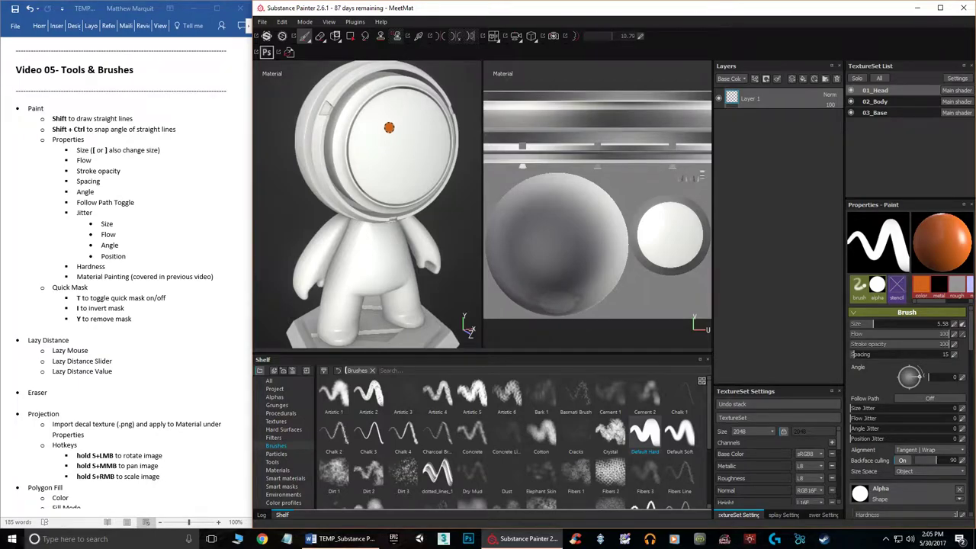
{"action": "mouse_move", "coordinate": [360, 125]}
{"action": "left_mouse_down"}
{"action": "mouse_move", "coordinate": [380, 130]}
{"action": "mouse_move", "coordinate": [396, 160]}
{"action": "mouse_move", "coordinate": [388, 192]}
{"action": "left_mouse_up"}
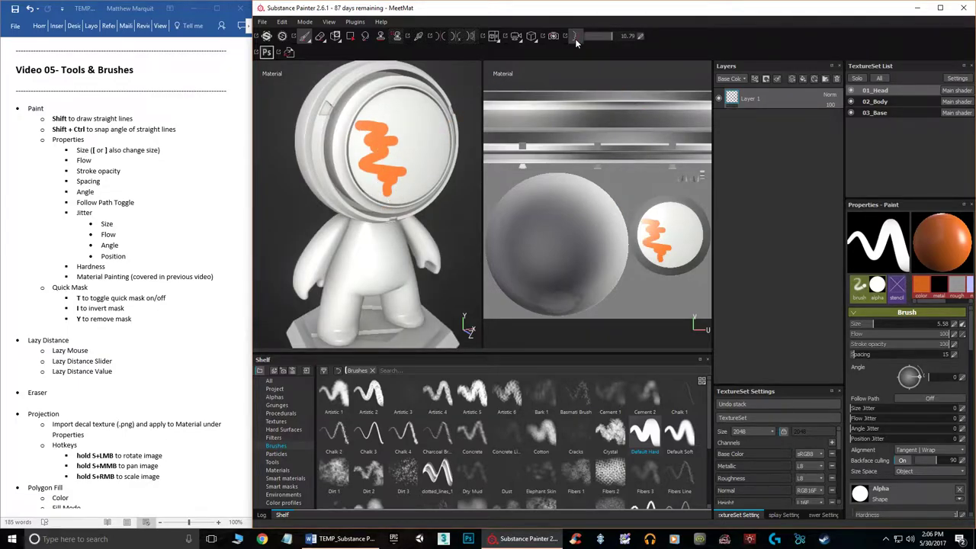
{"action": "mouse_move", "coordinate": [434, 106]}
{"action": "left_mouse_down", "text": "alt"}
{"action": "mouse_move", "coordinate": [404, 114]}
{"action": "mouse_move", "coordinate": [423, 158]}
{"action": "mouse_move", "coordinate": [420, 180]}
{"action": "mouse_move", "coordinate": [572, 196]}
{"action": "left_mouse_up", "text": "alt"}
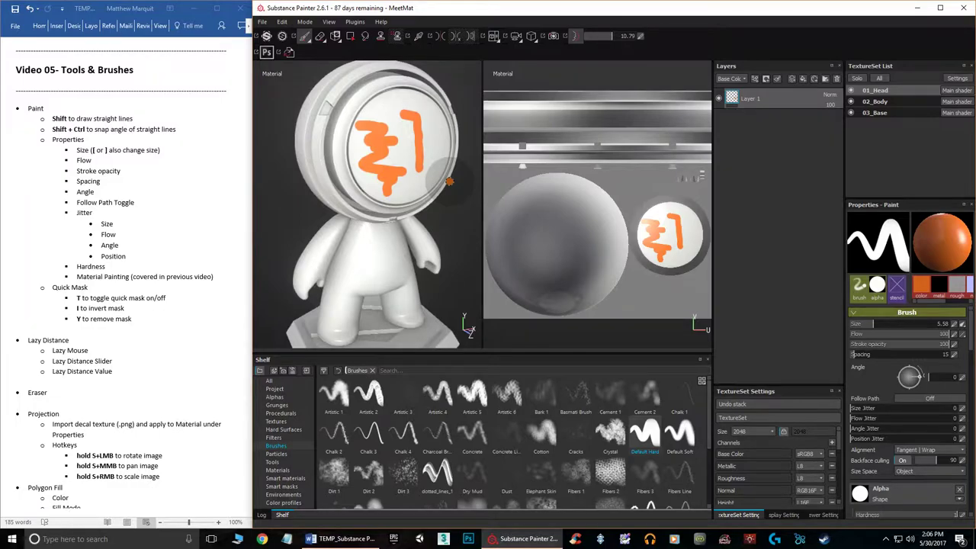
{"action": "key", "text": "ctrl+z"}
{"action": "key", "text": "ctrl+z"}
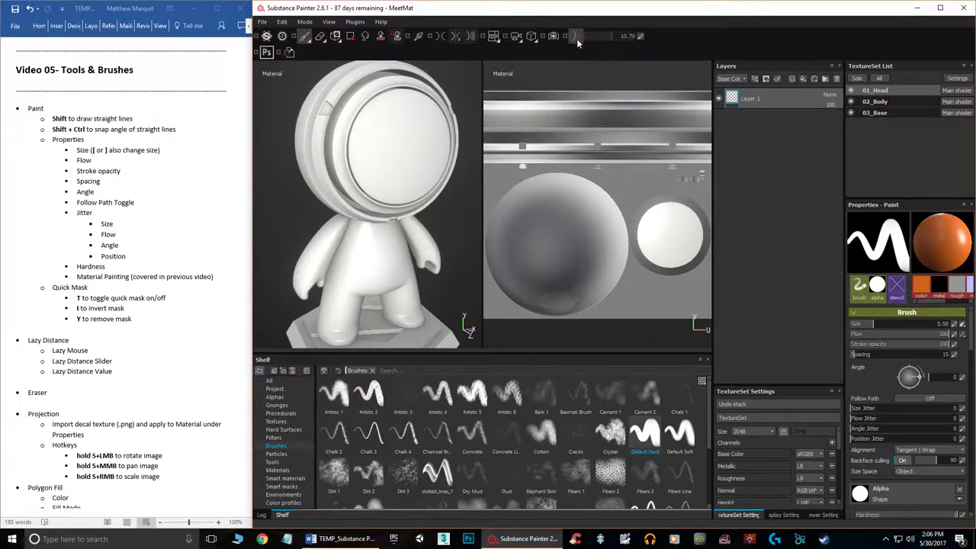
- Paint one curve on the face disc without Lazy Mouse and a second curve beside it with Lazy Mouse enabled
{"action": "mouse_move", "coordinate": [363, 128]}
{"action": "left_mouse_down"}
{"action": "mouse_move", "coordinate": [388, 144]}
{"action": "mouse_move", "coordinate": [370, 179]}
{"action": "left_mouse_up"}
{"action": "scroll", "coordinate": [396, 138], "scroll_direction": "up", "scroll_amount": 3}
{"action": "right_click_drag", "start_coordinate": [396, 135], "coordinate": [427, 136], "text": "alt"}
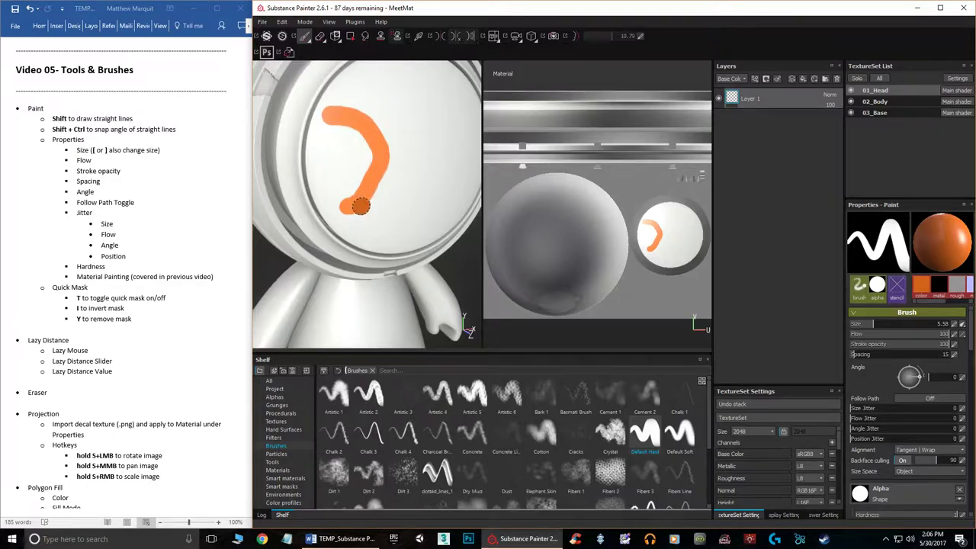
{"action": "left_click", "coordinate": [574, 36]}
{"action": "mouse_move", "coordinate": [378, 85]}
{"action": "left_mouse_down"}
{"action": "mouse_move", "coordinate": [403, 105]}
{"action": "mouse_move", "coordinate": [430, 185]}
{"action": "left_mouse_up"}
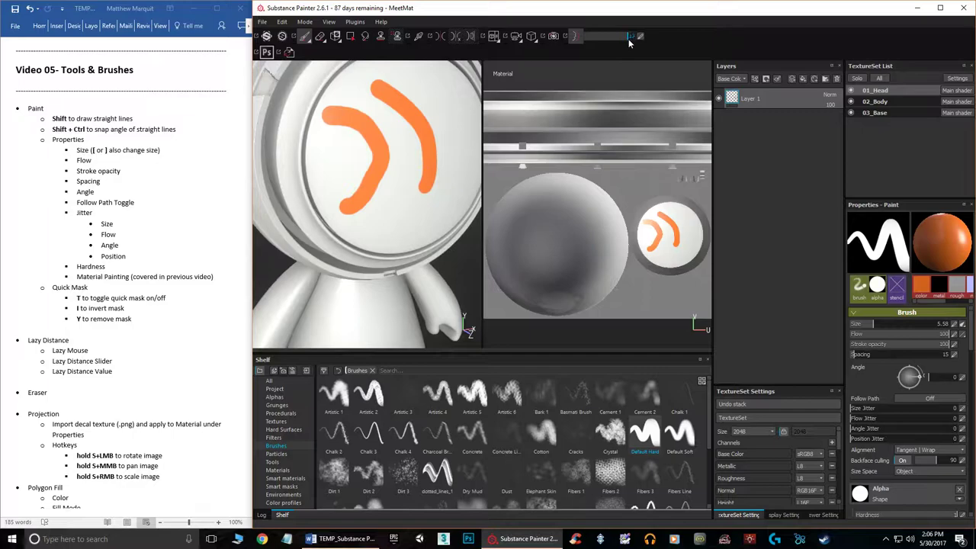
- Set the Lazy Mouse distance to 8
{"action": "left_click_drag", "start_coordinate": [630, 43], "coordinate": [589, 44]}
{"action": "left_click_drag", "start_coordinate": [584, 34], "coordinate": [606, 36]}
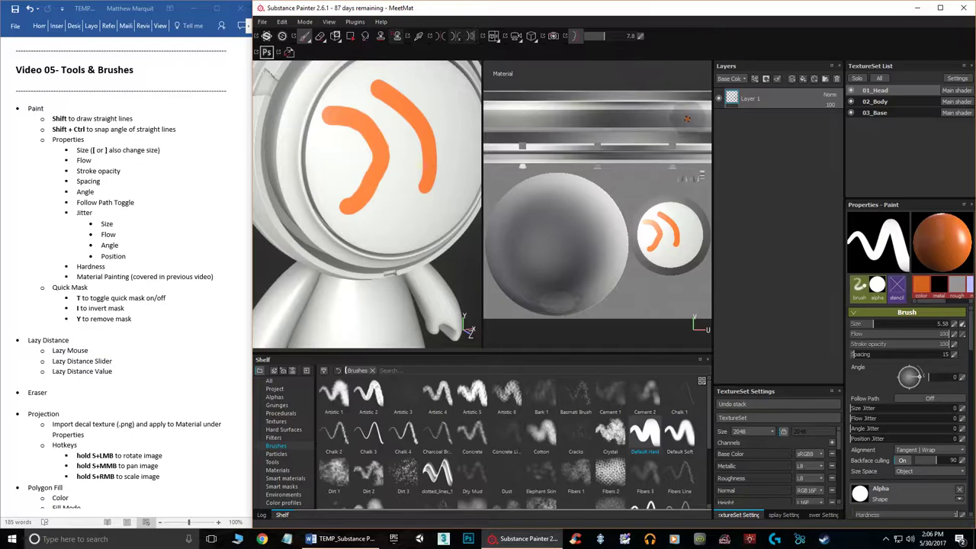
{"action": "left_click", "coordinate": [641, 36]}
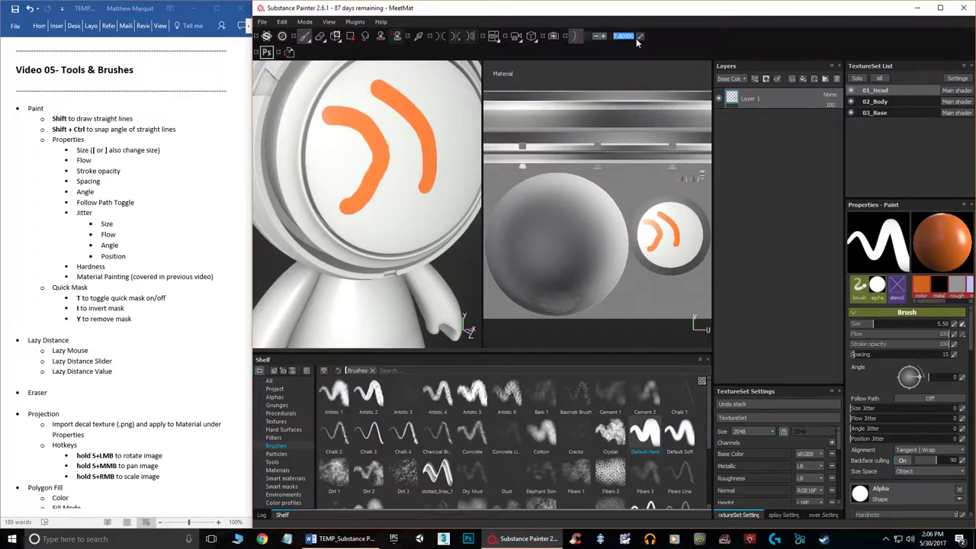
{"action": "type", "text": "8"}
{"action": "key", "text": "Return"}
- Undo the two curved strokes on the face disc
{"action": "key", "text": "ctrl"}
{"action": "key", "text": "ctrl"}
{"action": "key", "text": "ctrl+z"}
{"action": "key", "text": "ctrl+z"}
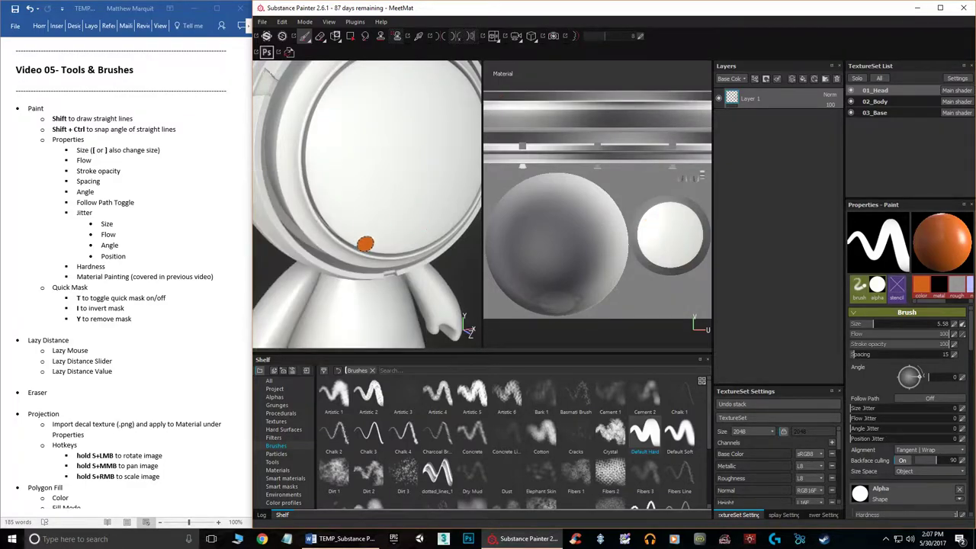
- Turn off the keyboard helper in the general interface settings and apply the change
{"action": "left_click", "coordinate": [282, 23]}
{"action": "left_click", "coordinate": [292, 62]}
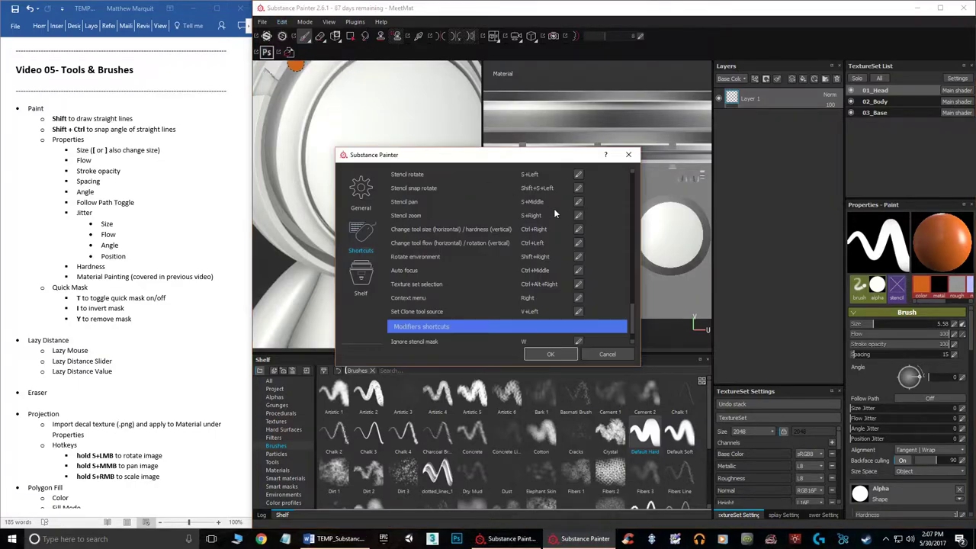
{"action": "left_click", "coordinate": [364, 195]}
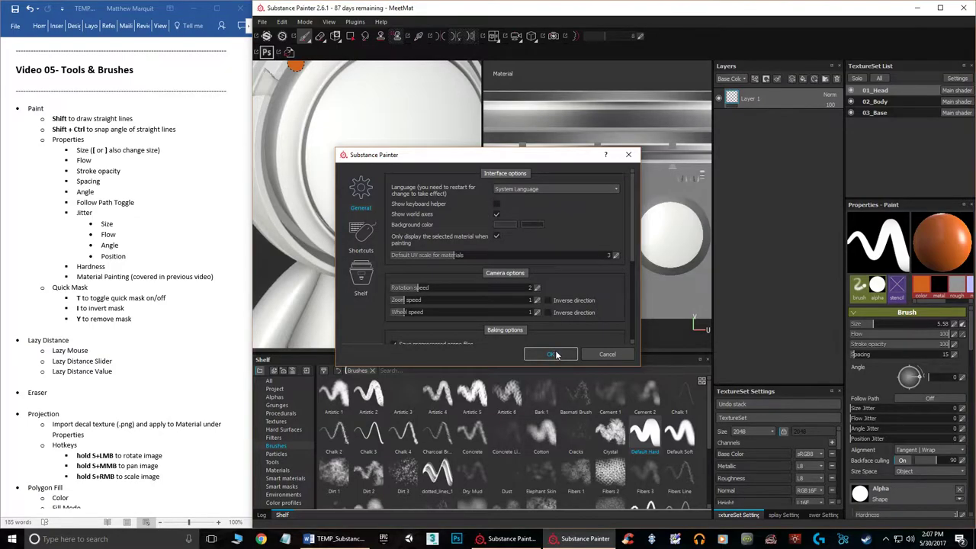
{"action": "left_click", "coordinate": [556, 353]}
- Load the brush presets Artistic 2, Artistic 4, Artistic 6 and Bark 1 in turn to compare their brush properties
{"action": "scroll", "coordinate": [396, 176], "scroll_direction": "up", "scroll_amount": 3}
{"action": "scroll", "coordinate": [396, 177], "scroll_direction": "down", "scroll_amount": 4}
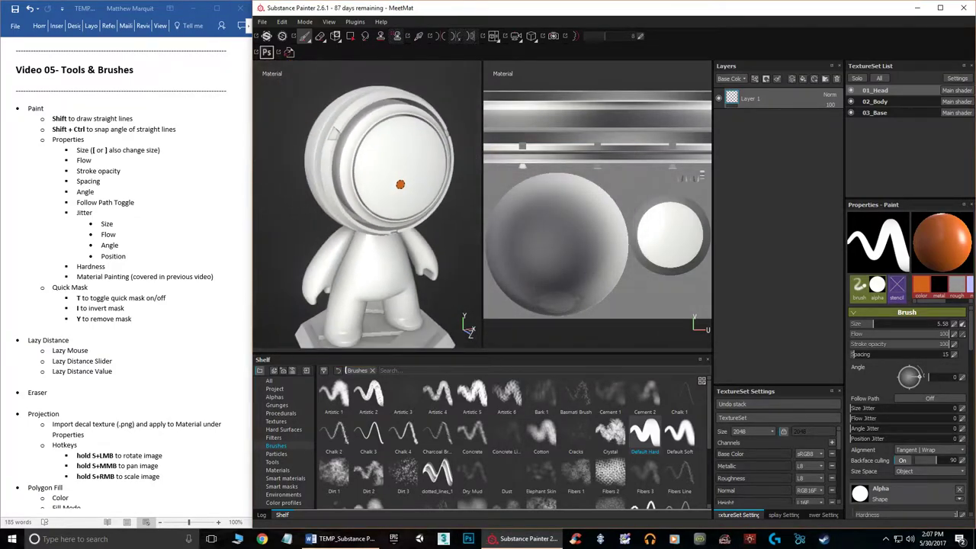
{"action": "scroll", "coordinate": [400, 183], "scroll_direction": "up", "scroll_amount": 2}
{"action": "middle_click_drag", "start_coordinate": [396, 151], "coordinate": [397, 185], "text": "alt"}
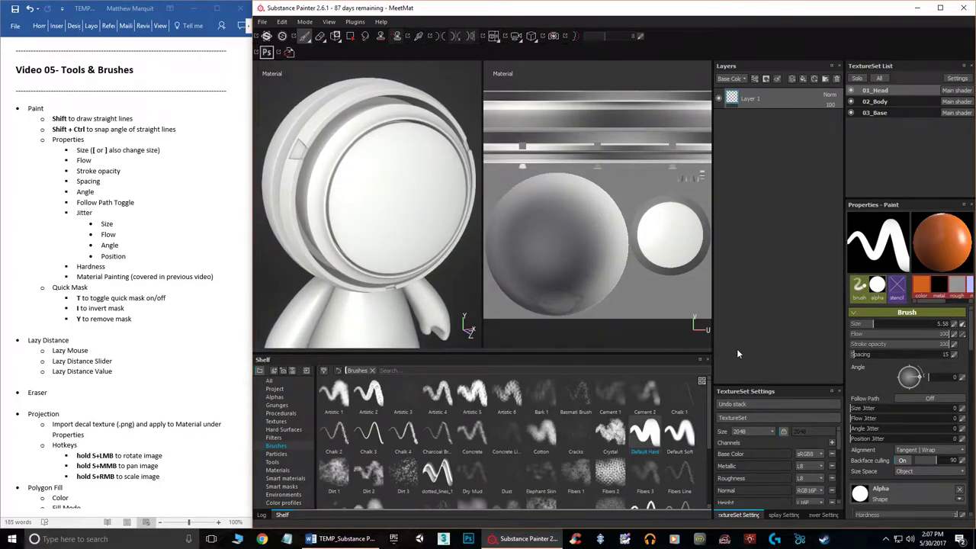
{"action": "scroll", "coordinate": [915, 323], "scroll_direction": "down", "scroll_amount": 1}
{"action": "scroll", "coordinate": [909, 332], "scroll_direction": "up", "scroll_amount": 1}
{"action": "scroll", "coordinate": [926, 432], "scroll_direction": "down", "scroll_amount": 10}
{"action": "scroll", "coordinate": [899, 389], "scroll_direction": "up", "scroll_amount": 8}
{"action": "left_click", "coordinate": [378, 405]}
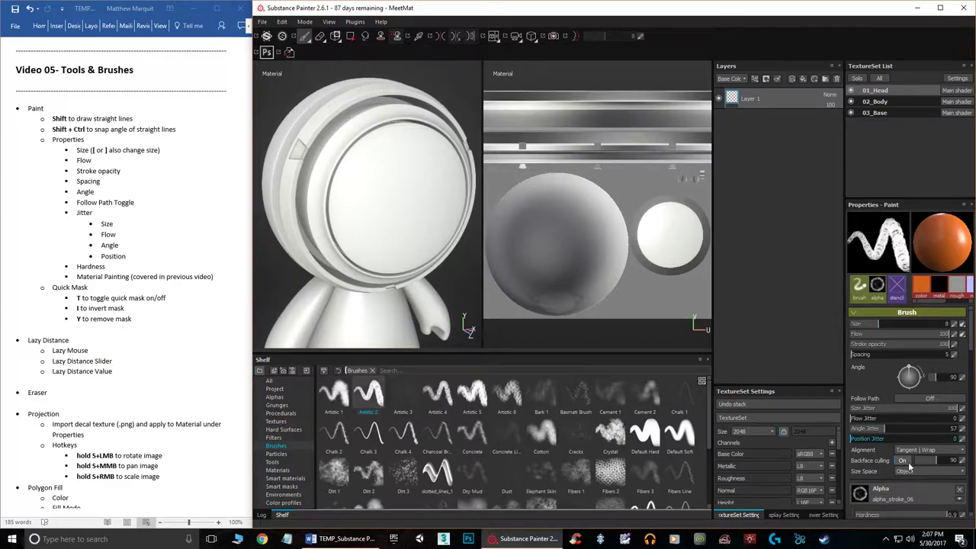
{"action": "left_click", "coordinate": [448, 401]}
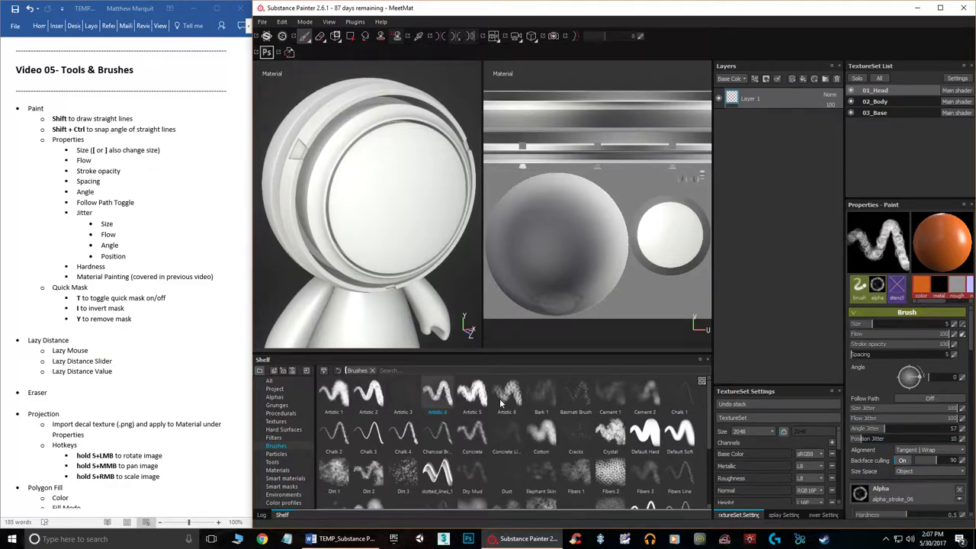
{"action": "left_click", "coordinate": [502, 399]}
{"action": "left_click", "coordinate": [543, 406]}
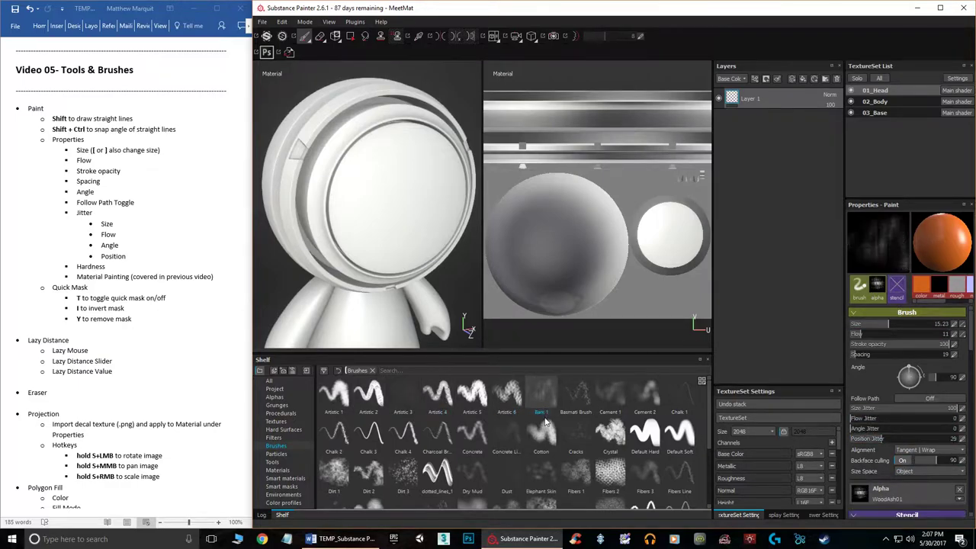
- Load the Default Hard brush preset and set the brush size to 3.71
{"action": "left_click", "coordinate": [344, 404]}
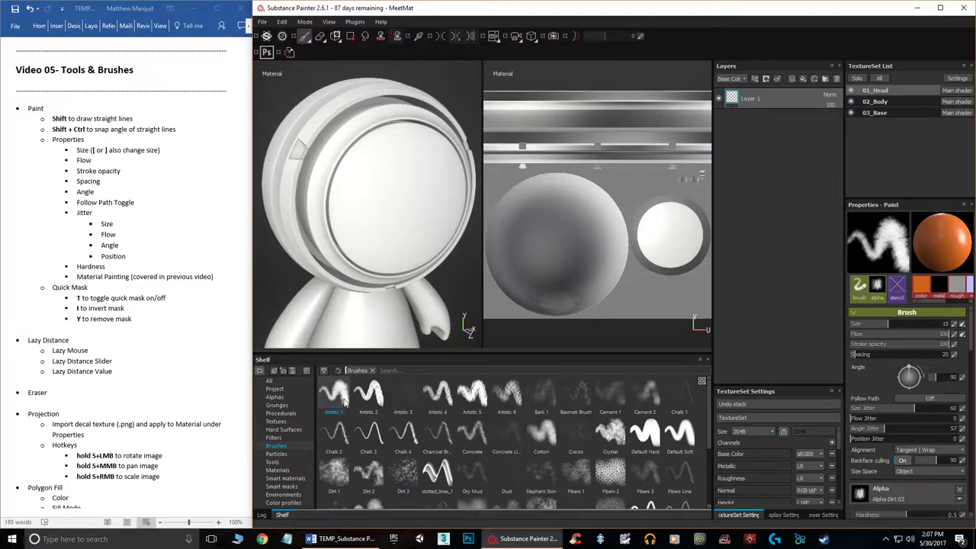
{"action": "left_click", "coordinate": [646, 441]}
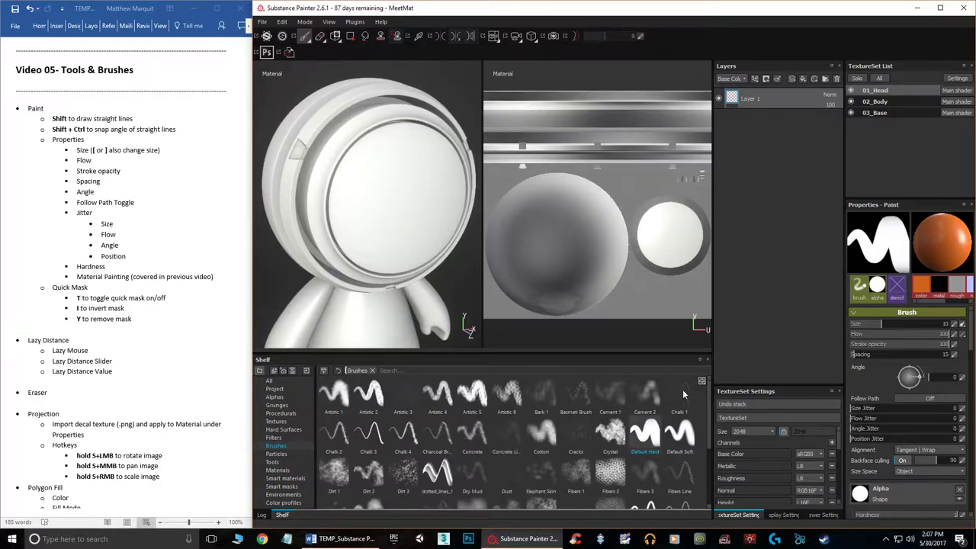
{"action": "mouse_move", "coordinate": [883, 325]}
{"action": "left_mouse_down"}
{"action": "mouse_move", "coordinate": [907, 324]}
{"action": "mouse_move", "coordinate": [865, 336]}
{"action": "left_mouse_up"}
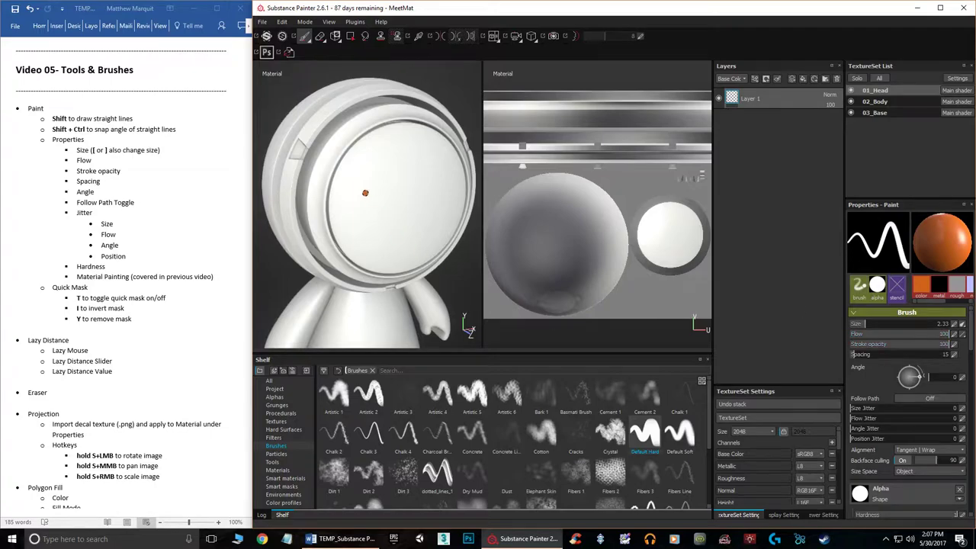
{"action": "key", "text": "bracketright"}
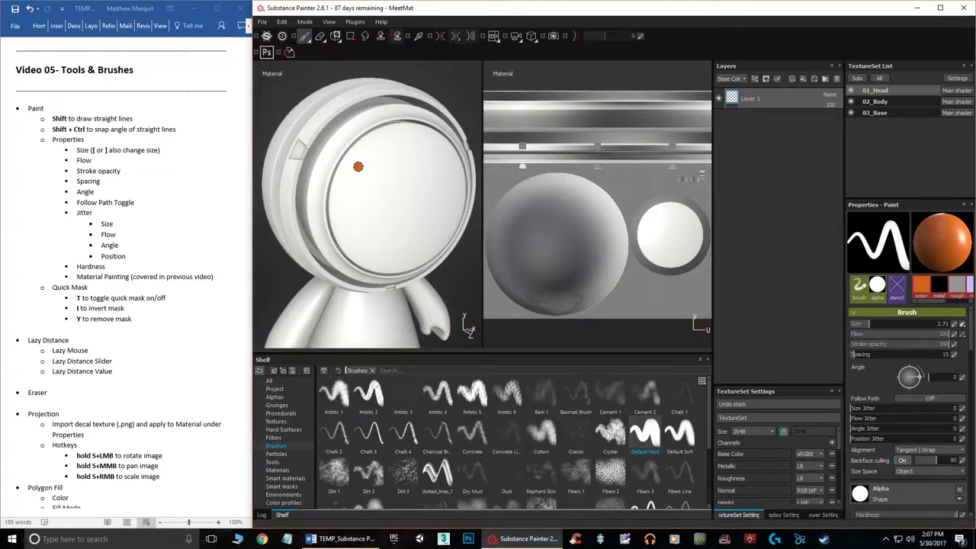
- Paint a roughly vertical stroke on the left part of the face disc with the flow at 100
{"action": "scroll", "coordinate": [359, 172], "scroll_direction": "up", "scroll_amount": 3}
{"action": "middle_click_drag", "start_coordinate": [391, 183], "coordinate": [363, 173], "text": "alt"}
{"action": "left_click_drag", "start_coordinate": [323, 137], "coordinate": [331, 240]}
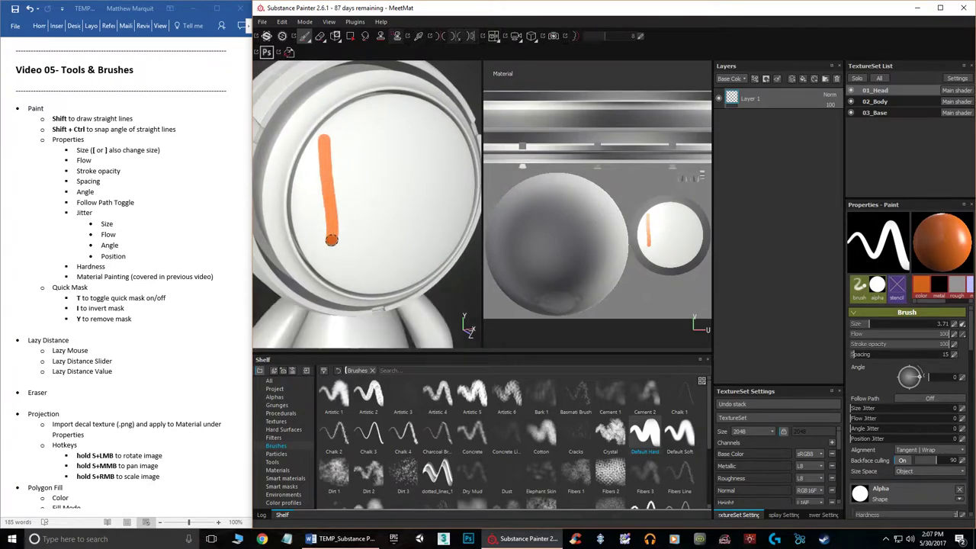
- Set the brush flow to 39 and paint a second vertical stroke beside the first one
{"action": "scroll", "coordinate": [310, 159], "scroll_direction": "up", "scroll_amount": 3}
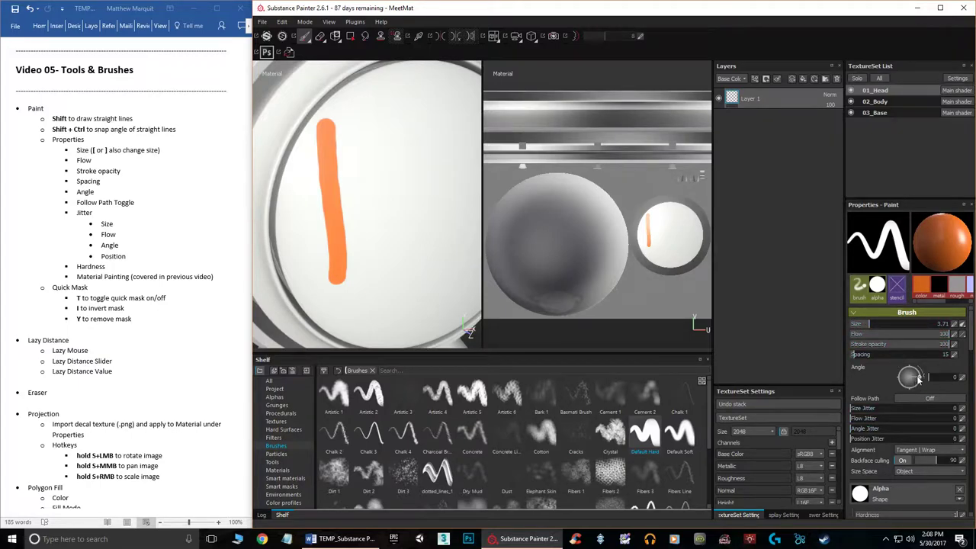
{"action": "left_click_drag", "start_coordinate": [903, 332], "coordinate": [887, 334]}
{"action": "left_click_drag", "start_coordinate": [349, 119], "coordinate": [375, 280]}
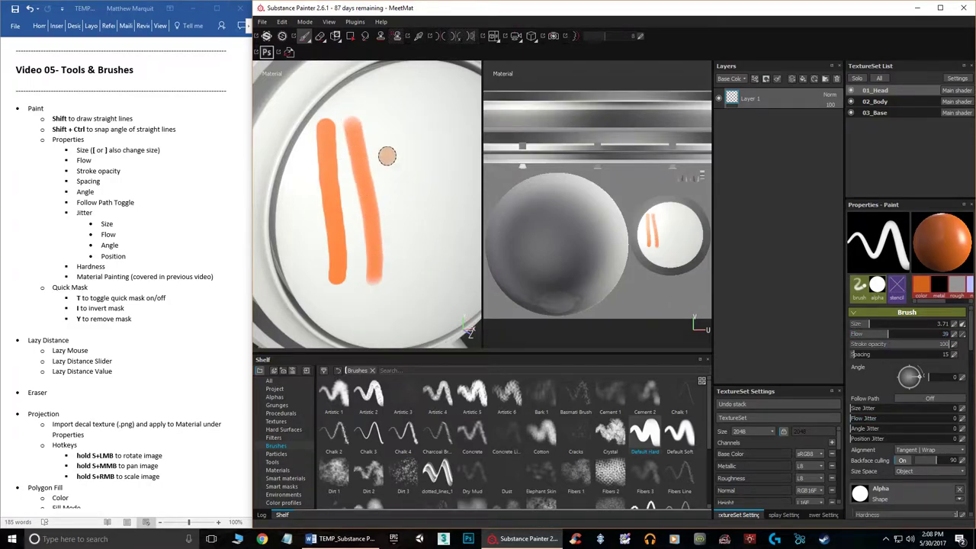
{"action": "scroll", "coordinate": [350, 126], "scroll_direction": "up", "scroll_amount": 4}
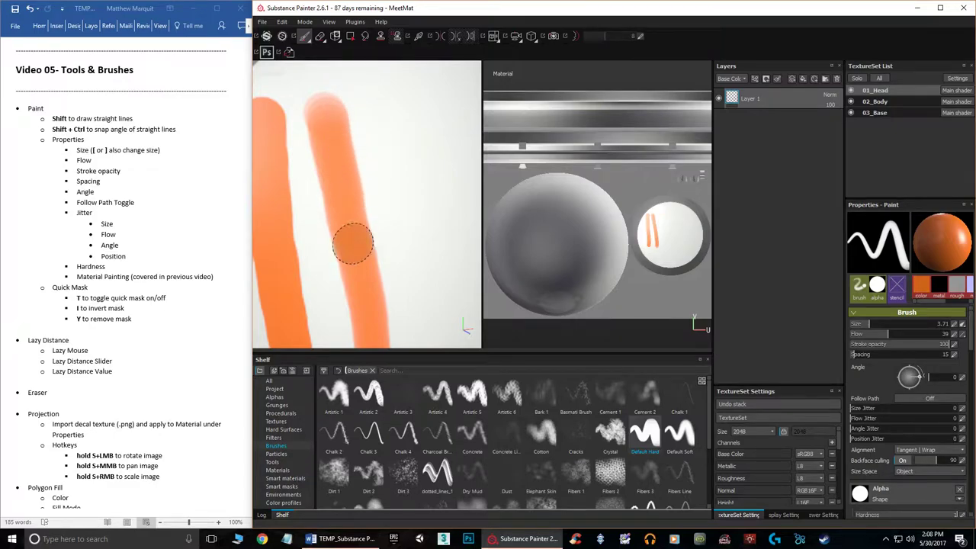
- Try a stroke on the face disc with the brush spacing at 79, and undo that stroke
{"action": "left_click_drag", "start_coordinate": [855, 355], "coordinate": [929, 355]}
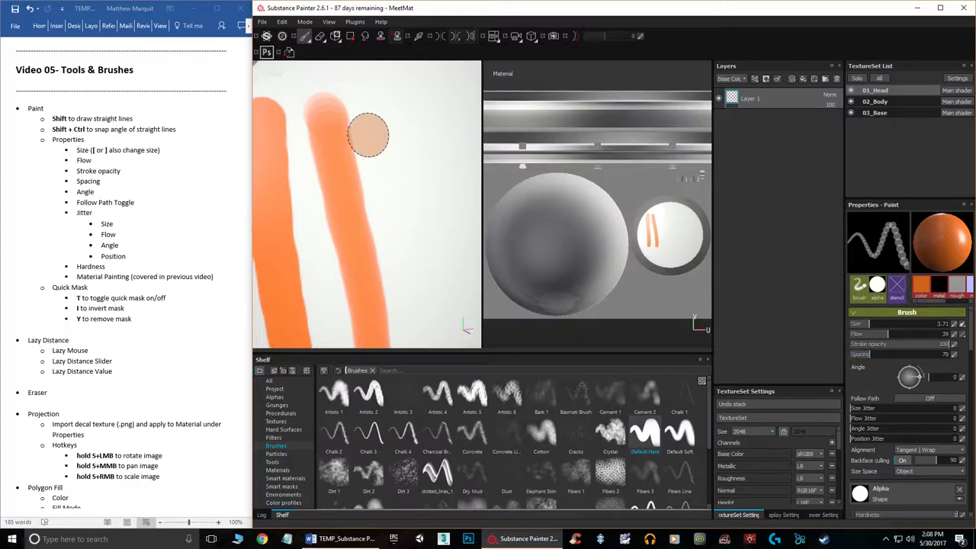
{"action": "left_click_drag", "start_coordinate": [377, 97], "coordinate": [405, 228]}
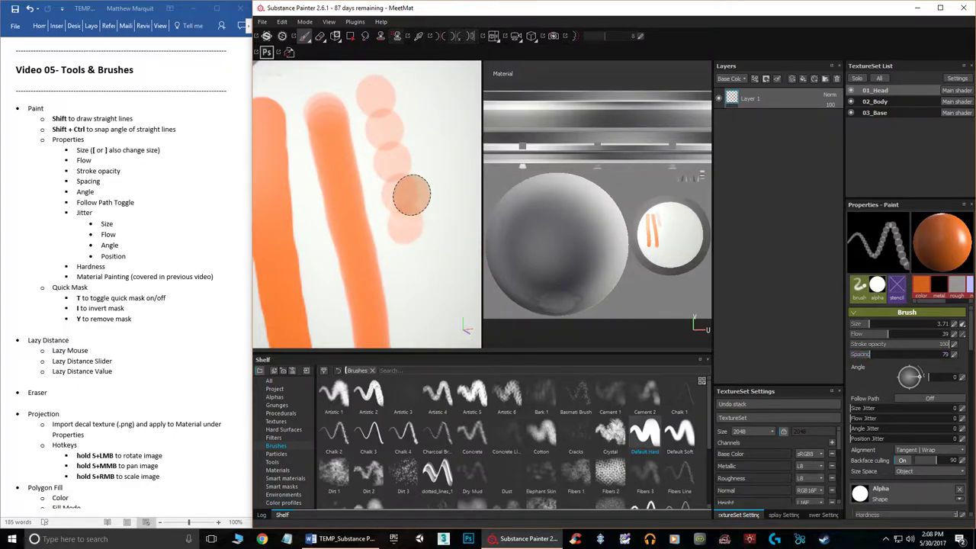
{"action": "key", "text": "ctrl+z"}
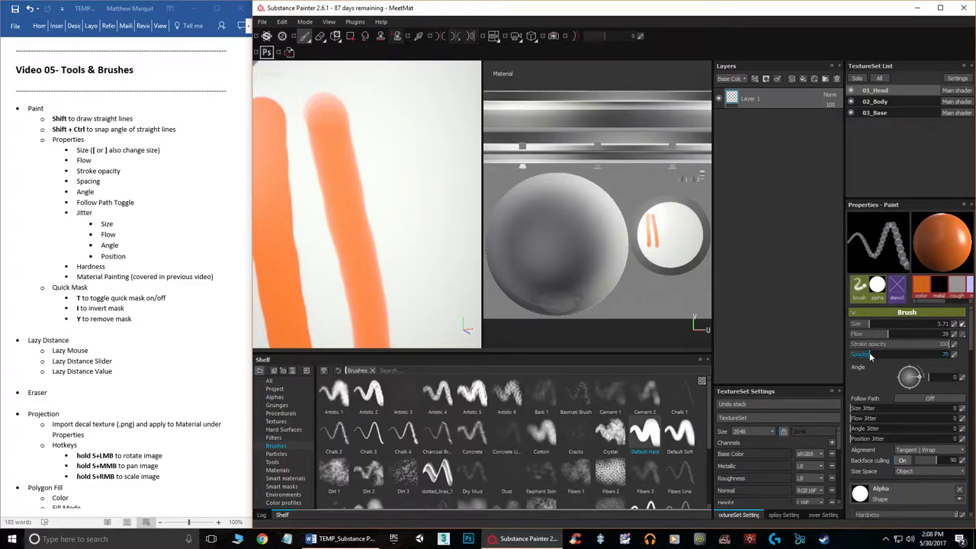
- Set the brush spacing to 1 and paint a third vertical stroke to the right of the other two
{"action": "left_click_drag", "start_coordinate": [870, 355], "coordinate": [816, 353]}
{"action": "scroll", "coordinate": [338, 175], "scroll_direction": "up", "scroll_amount": 2}
{"action": "scroll", "coordinate": [390, 203], "scroll_direction": "down", "scroll_amount": 4}
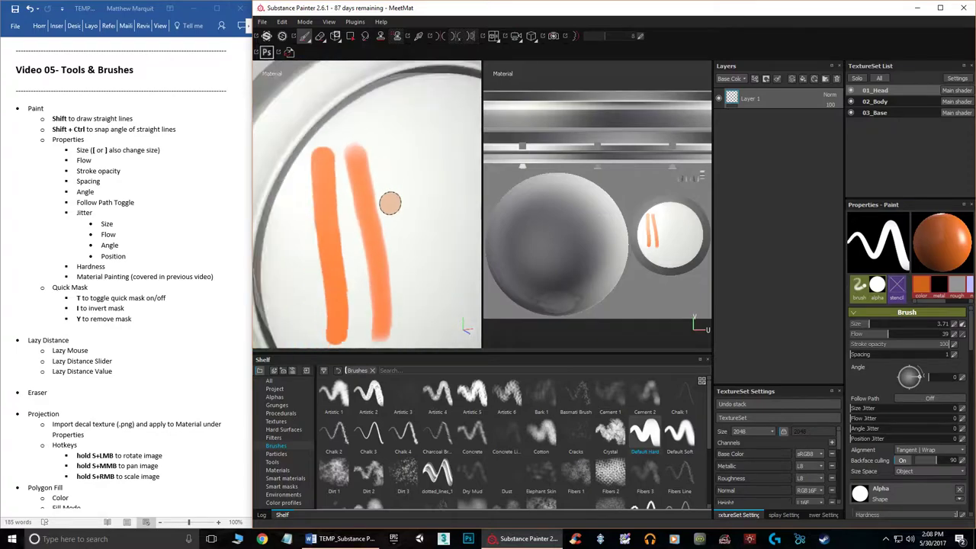
{"action": "left_click_drag", "start_coordinate": [392, 155], "coordinate": [411, 313]}
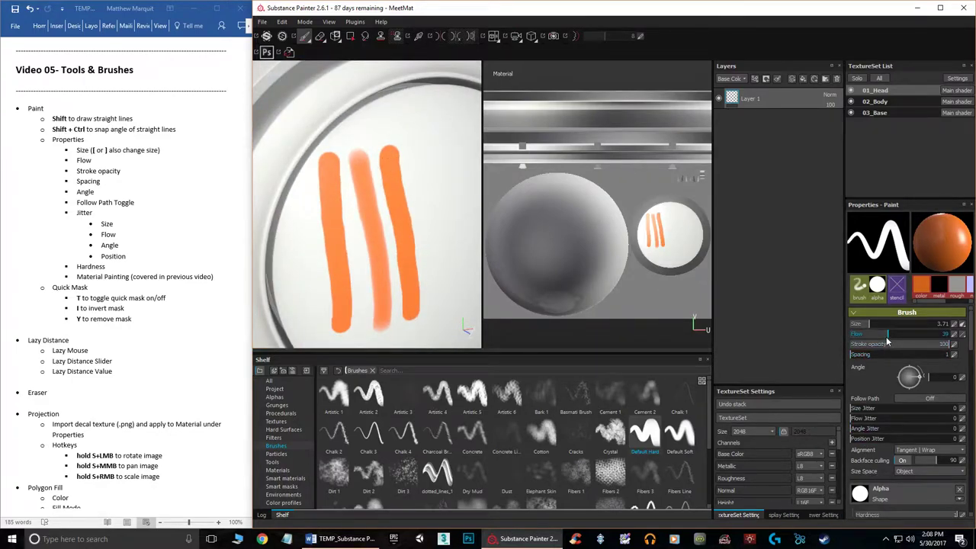
- Set the brush flow to 1 and paint a fourth vertical stroke beside the third one
{"action": "left_click_drag", "start_coordinate": [887, 334], "coordinate": [806, 334]}
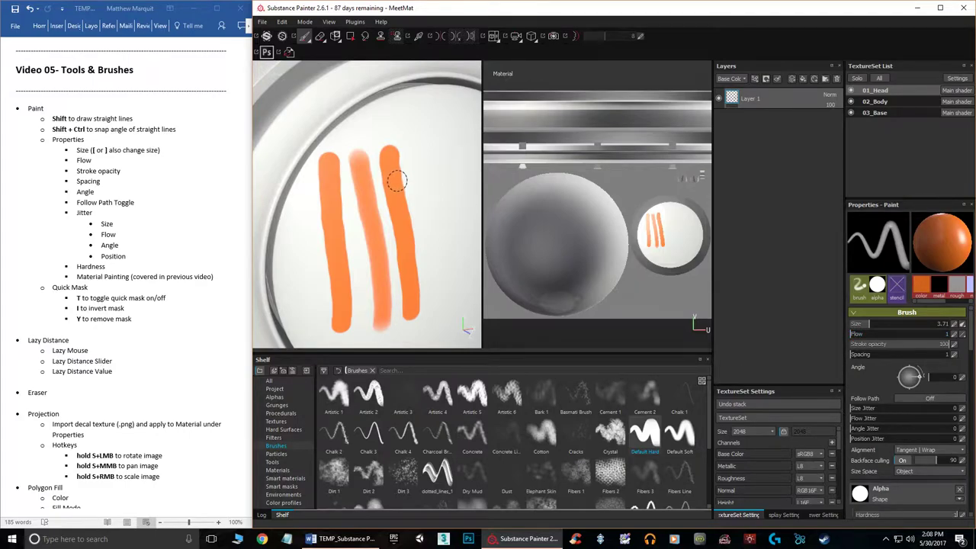
{"action": "left_click_drag", "start_coordinate": [417, 154], "coordinate": [439, 316]}
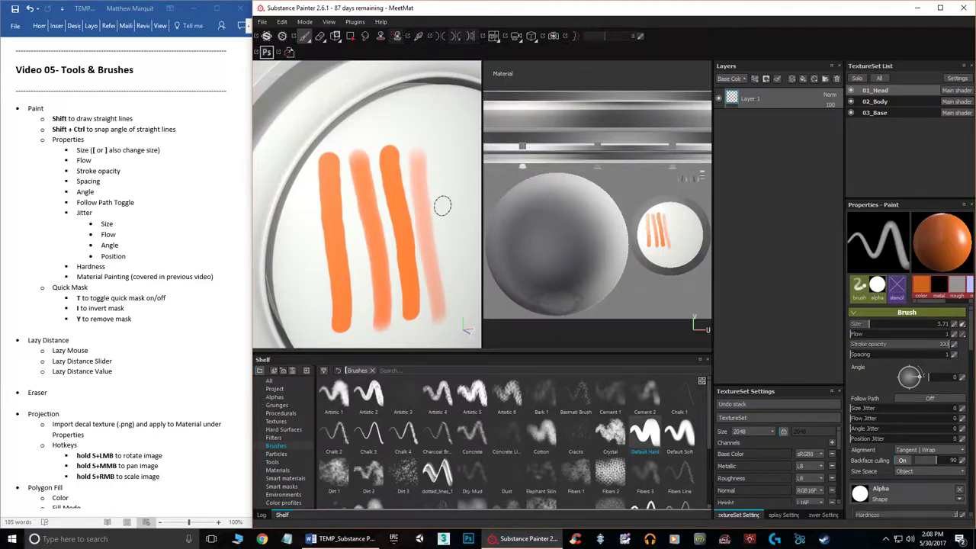
{"action": "scroll", "coordinate": [441, 194], "scroll_direction": "down", "scroll_amount": 3}
{"action": "scroll", "coordinate": [439, 180], "scroll_direction": "up", "scroll_amount": 5}
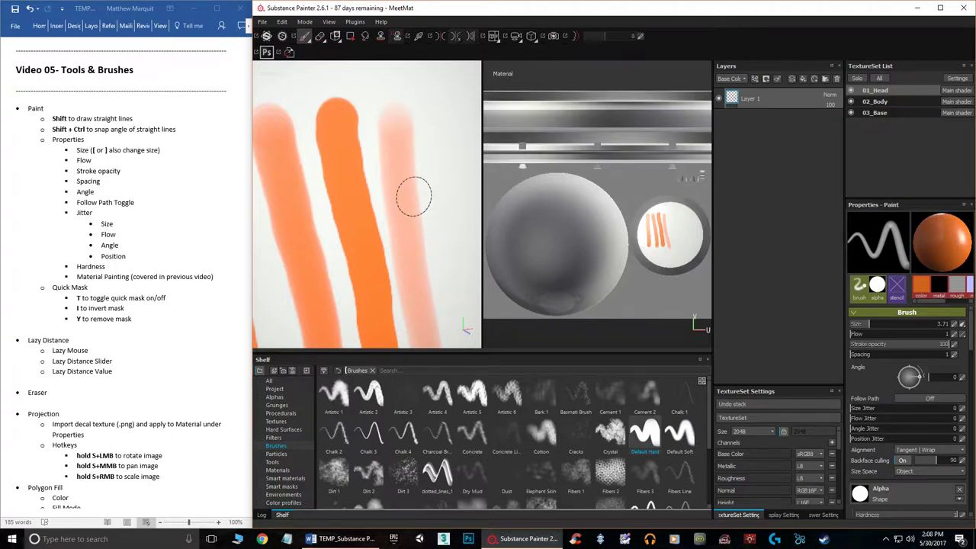
{"action": "scroll", "coordinate": [433, 195], "scroll_direction": "down", "scroll_amount": 5}
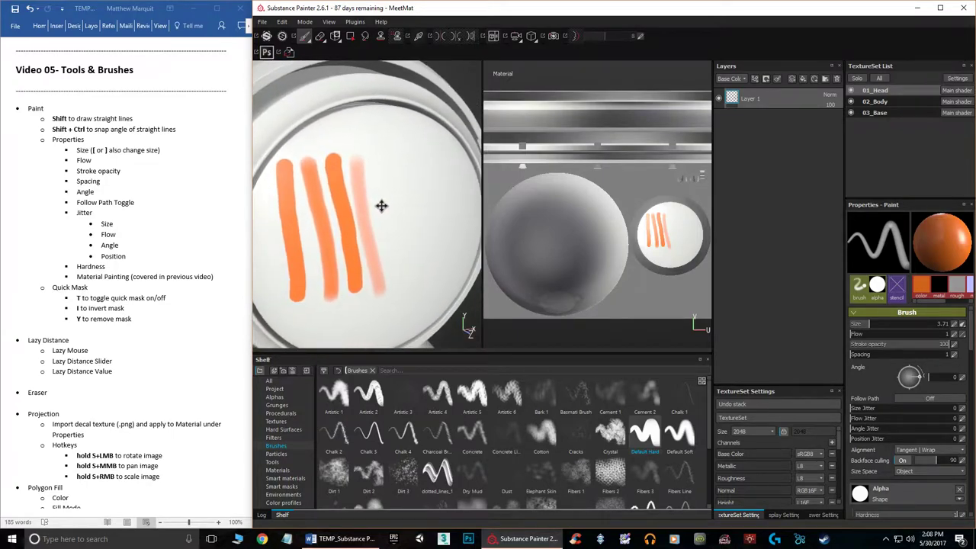
- Set the flow to 100 and the stroke opacity to 29, and paint a fifth vertical stroke on the face disc
{"action": "scroll", "coordinate": [327, 206], "scroll_direction": "up", "scroll_amount": 2}
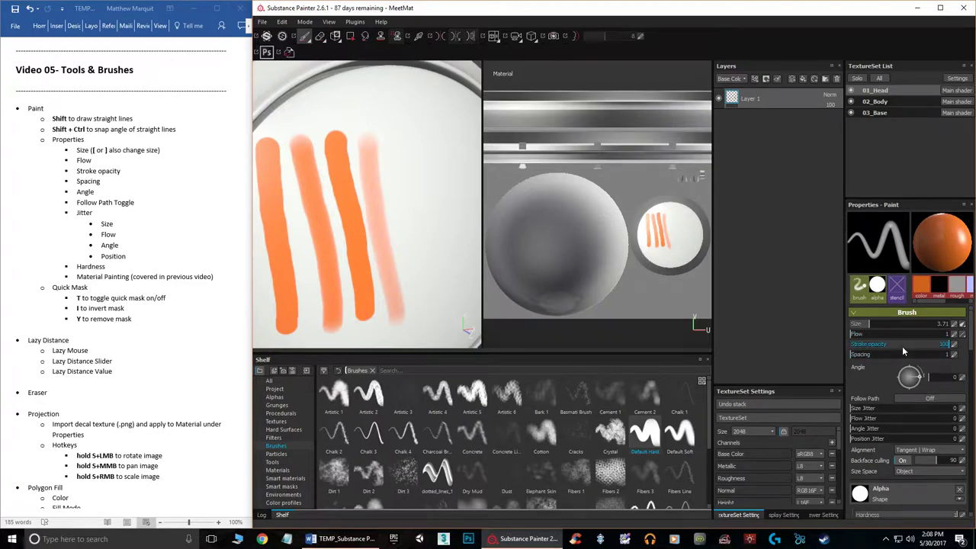
{"action": "mouse_move", "coordinate": [852, 336]}
{"action": "left_mouse_down"}
{"action": "mouse_move", "coordinate": [953, 336]}
{"action": "mouse_move", "coordinate": [879, 351]}
{"action": "left_mouse_up"}
{"action": "mouse_move", "coordinate": [403, 136]}
{"action": "left_mouse_down"}
{"action": "mouse_move", "coordinate": [405, 214]}
{"action": "mouse_move", "coordinate": [432, 293]}
{"action": "left_mouse_up"}
{"action": "key", "text": "f"}
{"action": "scroll", "coordinate": [423, 215], "scroll_direction": "up", "scroll_amount": 5}
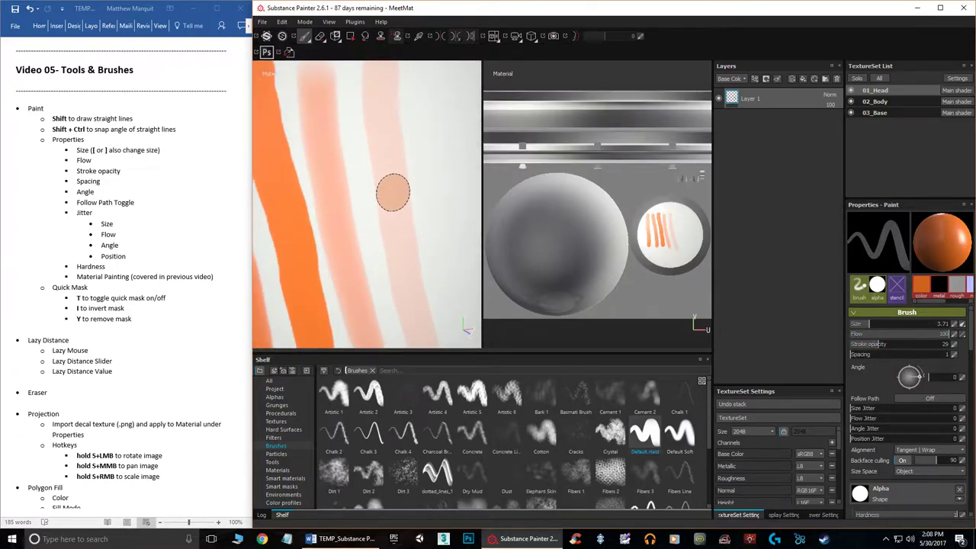
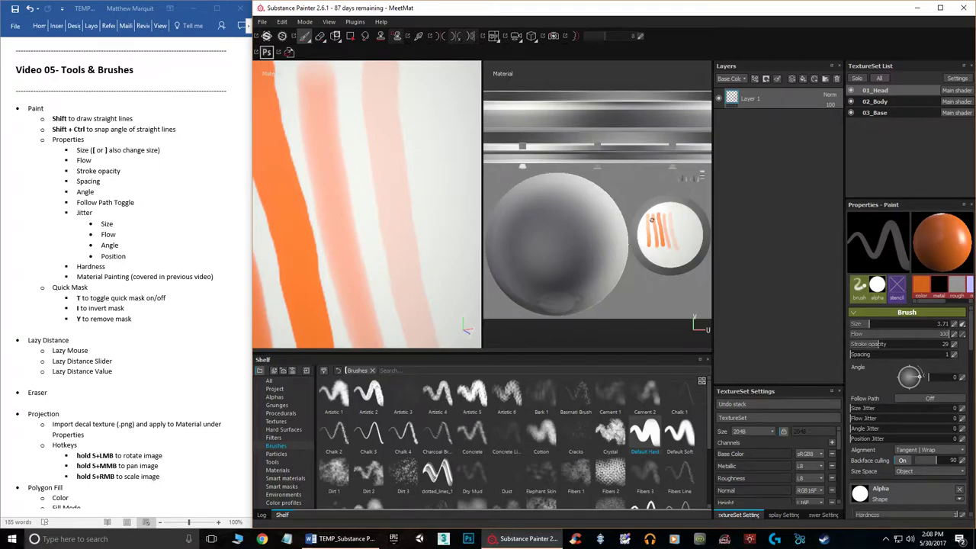
- Set the brush spacing to 42 and paint a sixth stroke to the right of the fifth one
{"action": "scroll", "coordinate": [388, 207], "scroll_direction": "down", "scroll_amount": 5}
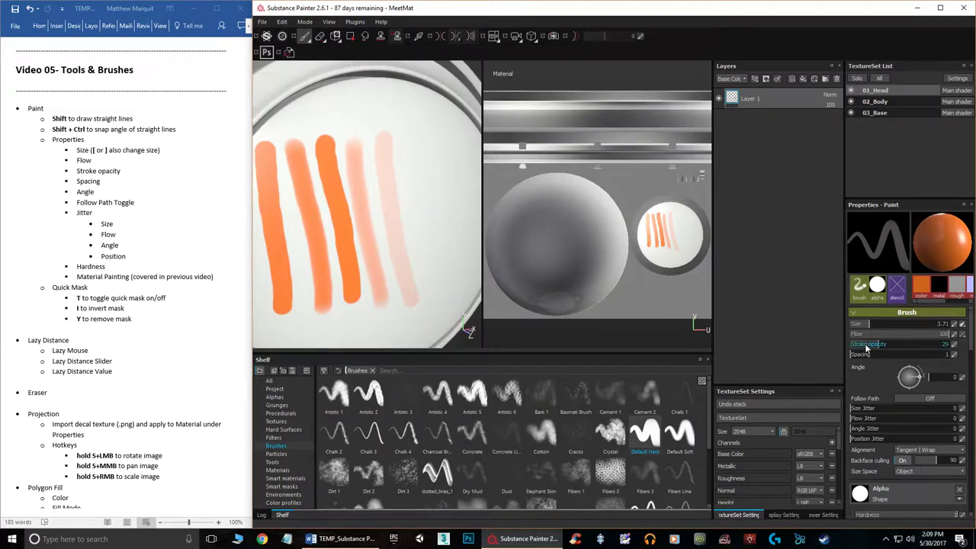
{"action": "mouse_move", "coordinate": [401, 138]}
{"action": "left_mouse_down"}
{"action": "mouse_move", "coordinate": [439, 238]}
{"action": "mouse_move", "coordinate": [446, 297]}
{"action": "left_mouse_up"}
{"action": "scroll", "coordinate": [393, 147], "scroll_direction": "up", "scroll_amount": 5}
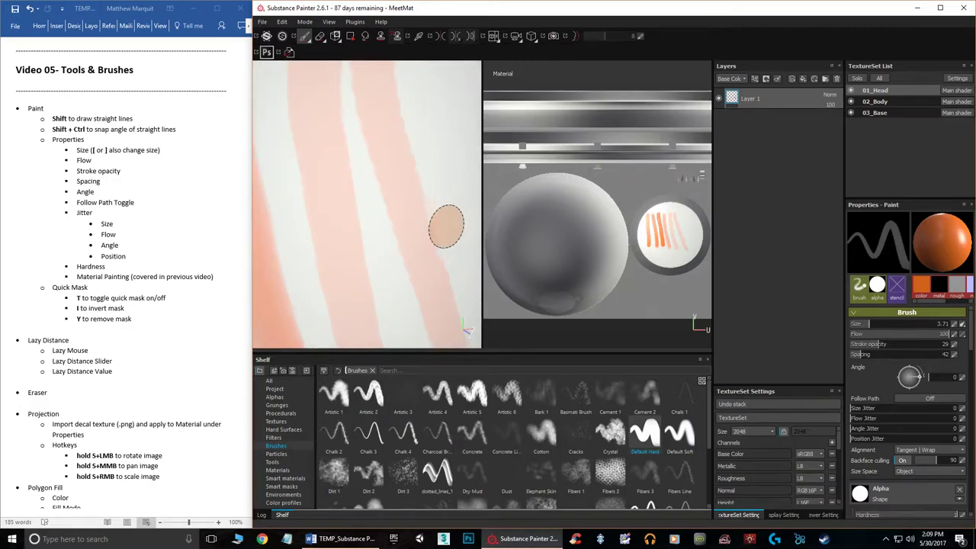
- Examine the six strokes up close to compare the effects of flow, stroke opacity and spacing on their edges
{"action": "scroll", "coordinate": [408, 221], "scroll_direction": "down", "scroll_amount": 5}
{"action": "middle_click_drag", "start_coordinate": [445, 209], "coordinate": [494, 187], "text": "alt"}
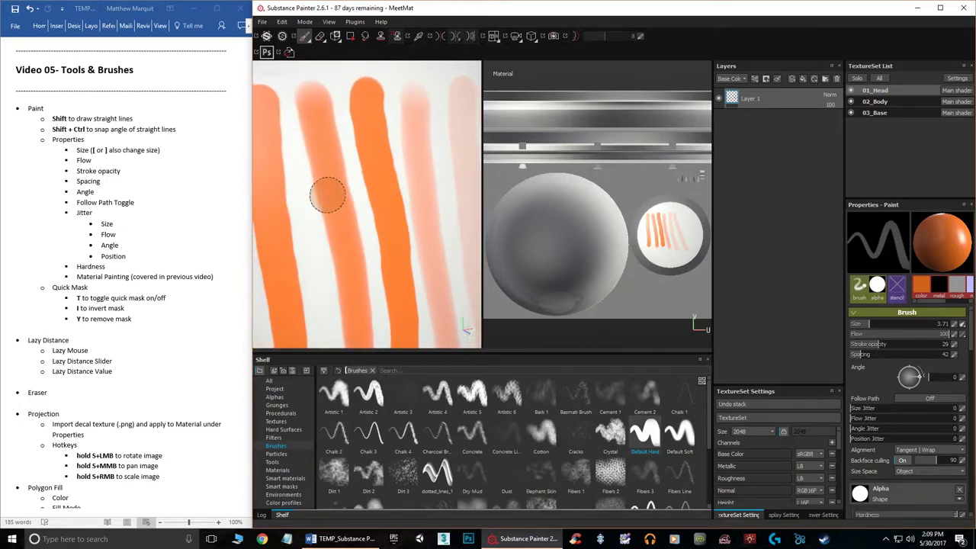
{"action": "scroll", "coordinate": [321, 196], "scroll_direction": "up", "scroll_amount": 5}
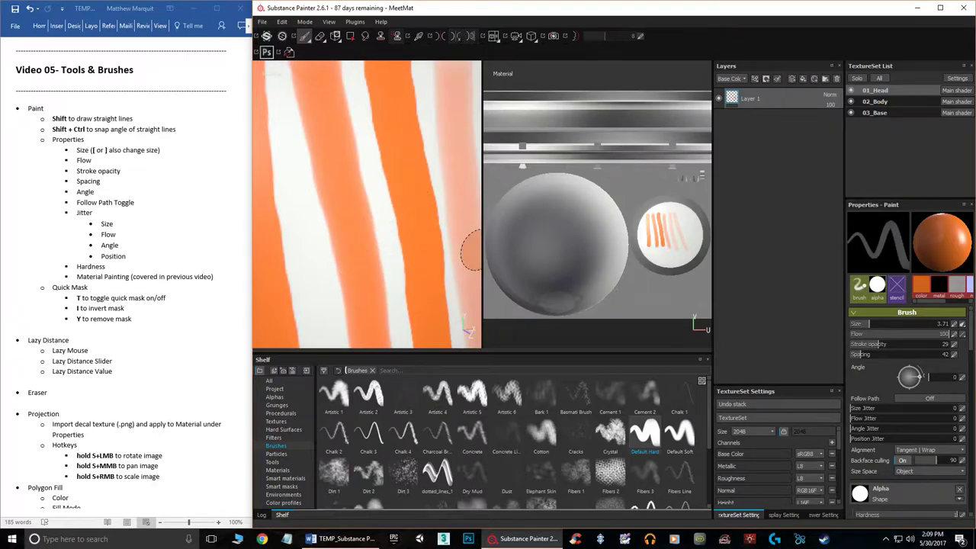
{"action": "middle_click_drag", "start_coordinate": [418, 224], "coordinate": [246, 252], "text": "alt"}
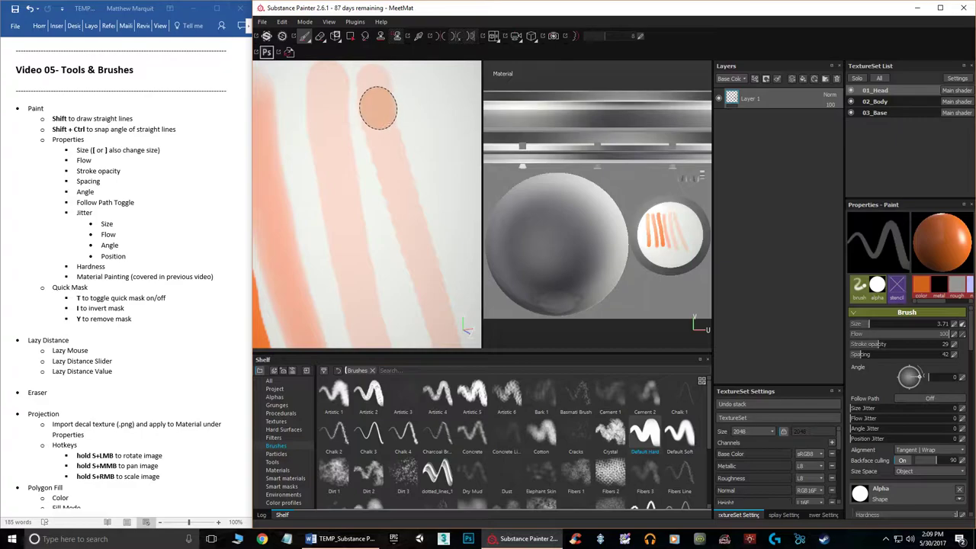
{"action": "scroll", "coordinate": [390, 255], "scroll_direction": "up", "scroll_amount": 2}
{"action": "scroll", "coordinate": [387, 257], "scroll_direction": "down", "scroll_amount": 4}
{"action": "scroll", "coordinate": [386, 258], "scroll_direction": "down", "scroll_amount": 3}
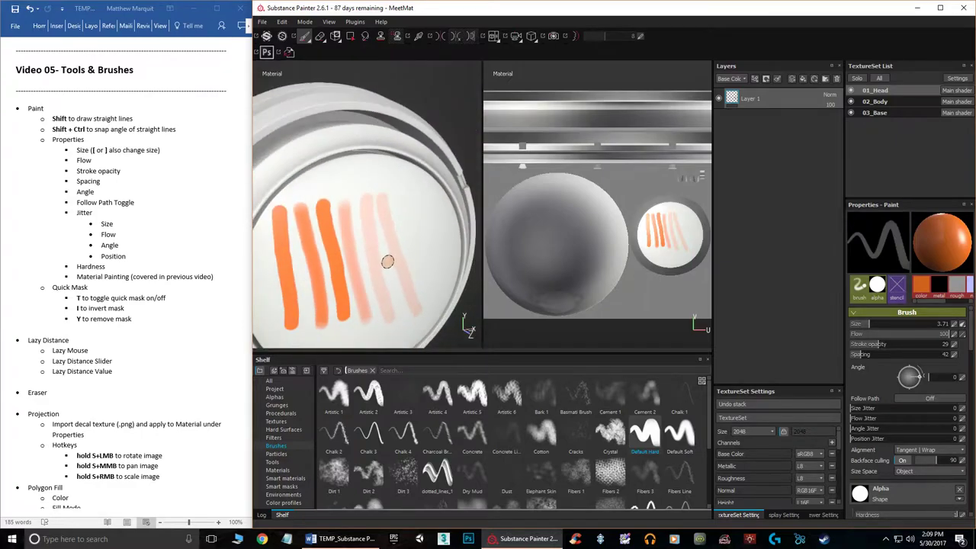
{"action": "scroll", "coordinate": [407, 211], "scroll_direction": "up", "scroll_amount": 3}
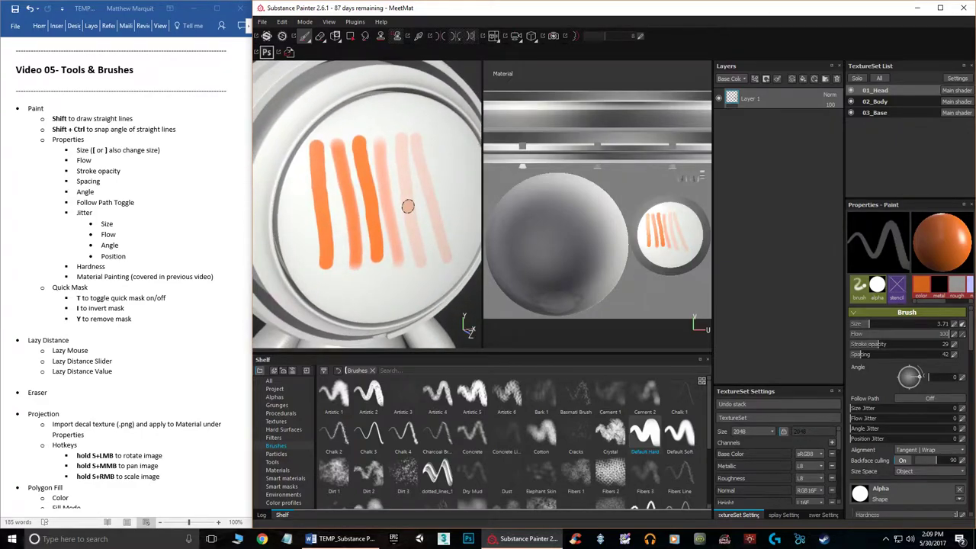
- Undo all six strokes on the face disc
{"action": "key", "text": "ctrl+z"}
{"action": "key", "text": "ctrl+z"}
{"action": "key", "text": "ctrl+z"}
{"action": "key", "text": "ctrl+z"}
{"action": "key", "text": "ctrl+z"}
{"action": "key", "text": "ctrl+z"}
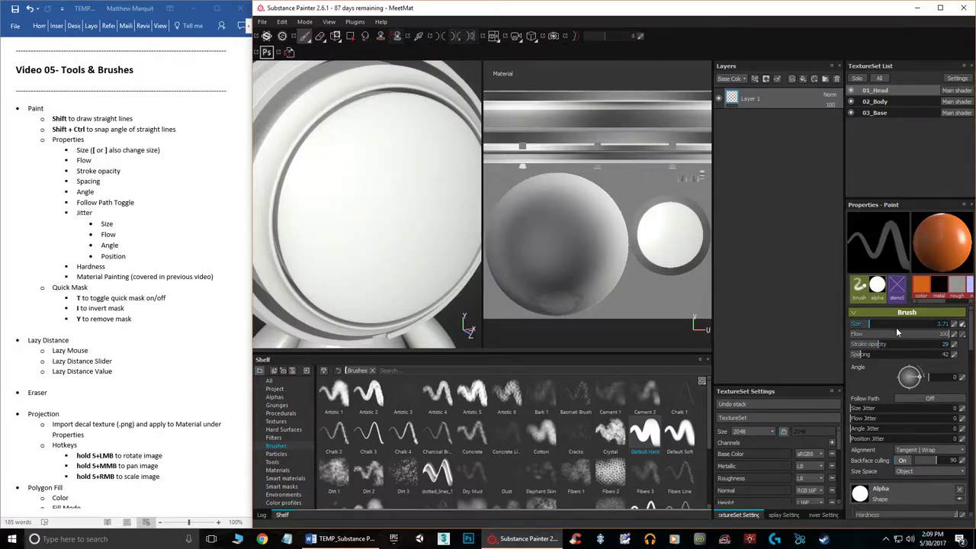
- Set the stroke opacity to 100, and paint one stroke at spacing 1 and a curved dotted stroke at spacing 108
{"action": "left_click_drag", "start_coordinate": [880, 344], "coordinate": [953, 344]}
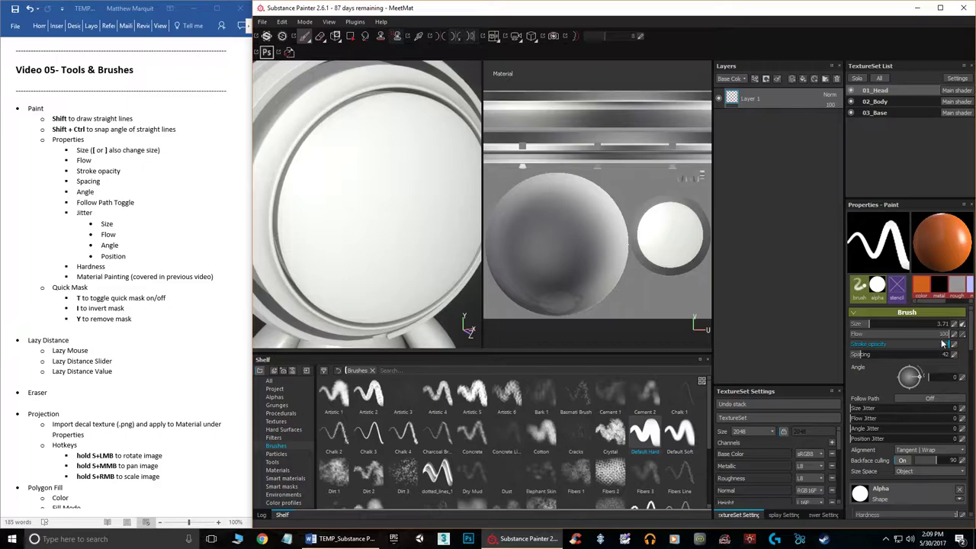
{"action": "left_click", "coordinate": [861, 355]}
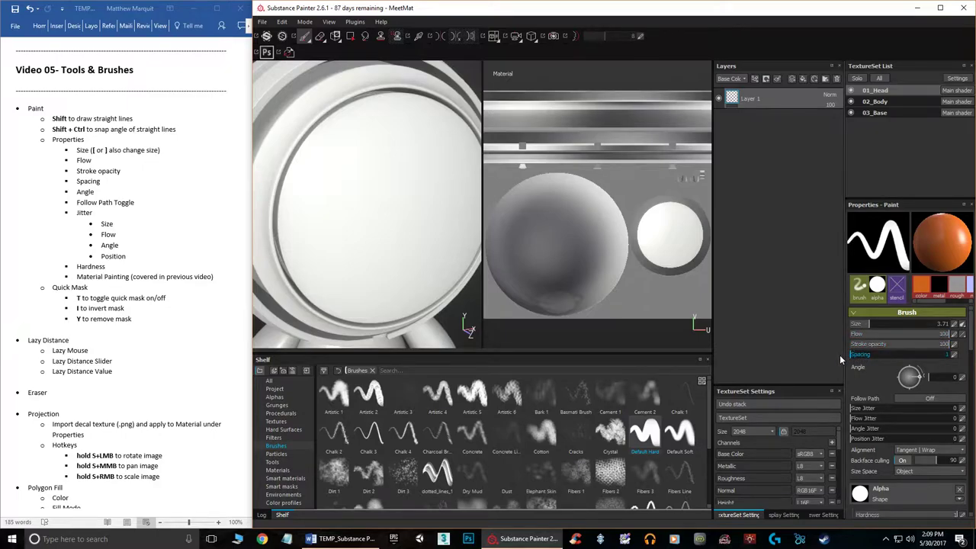
{"action": "left_click_drag", "start_coordinate": [328, 171], "coordinate": [325, 280]}
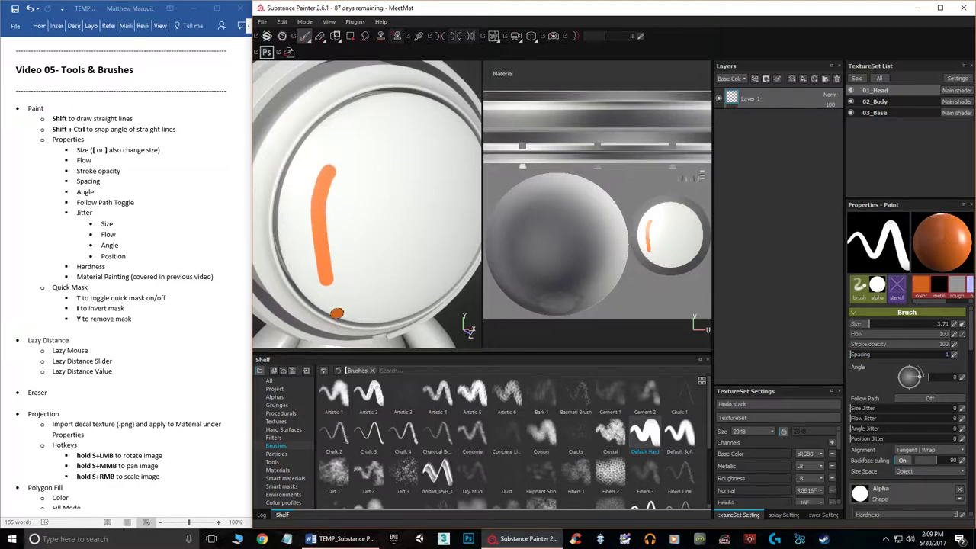
{"action": "left_click_drag", "start_coordinate": [857, 356], "coordinate": [878, 362]}
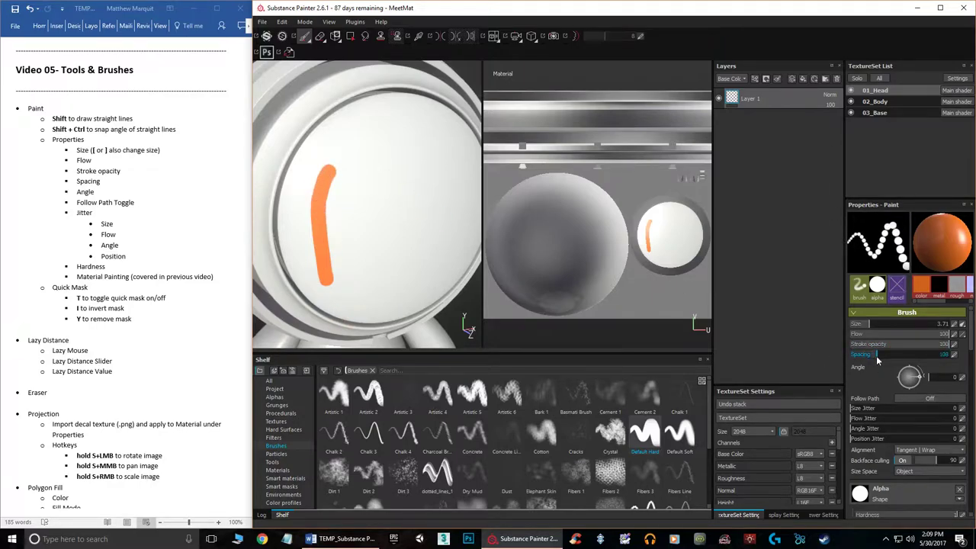
{"action": "mouse_move", "coordinate": [355, 146]}
{"action": "left_mouse_down"}
{"action": "mouse_move", "coordinate": [388, 157]}
{"action": "mouse_move", "coordinate": [366, 266]}
{"action": "left_mouse_up"}
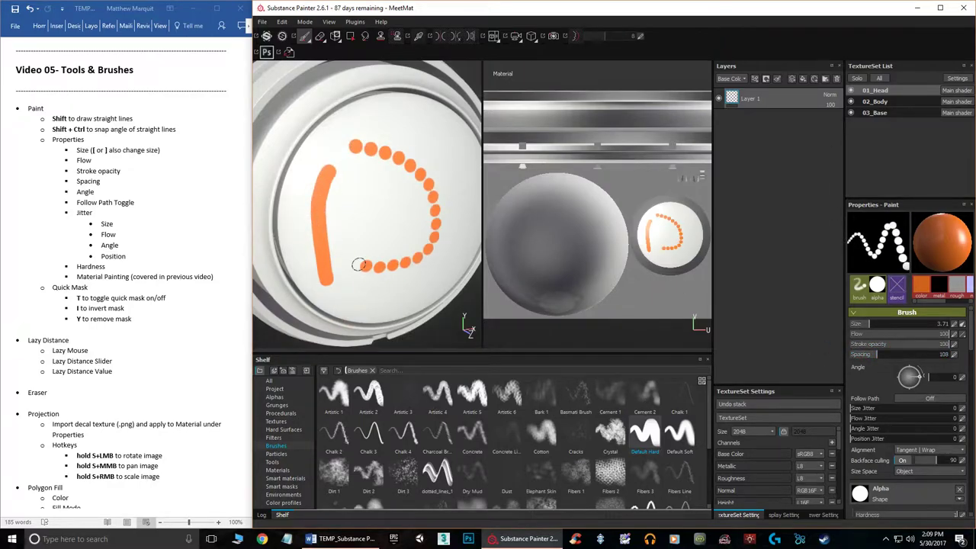
- Undo the solid stroke and the curved dotted stroke on the face disc
{"action": "scroll", "coordinate": [401, 204], "scroll_direction": "up", "scroll_amount": 2}
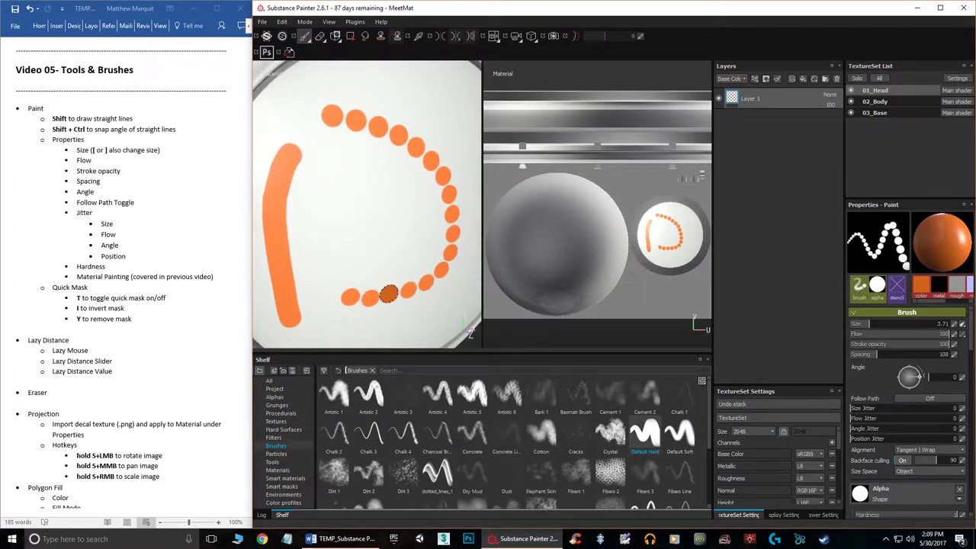
{"action": "key", "text": "ctrl+z"}
{"action": "key", "text": "ctrl+z"}
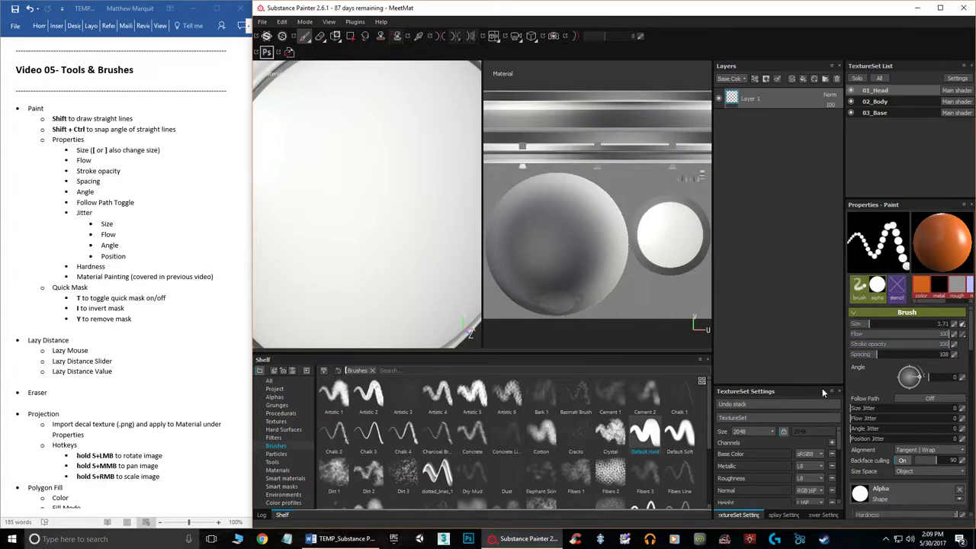
- Load the Fibers 2 brush, set its angle jitter to 0, and stamp the grid twice on the upper part of the face disc
{"action": "left_click", "coordinate": [613, 476]}
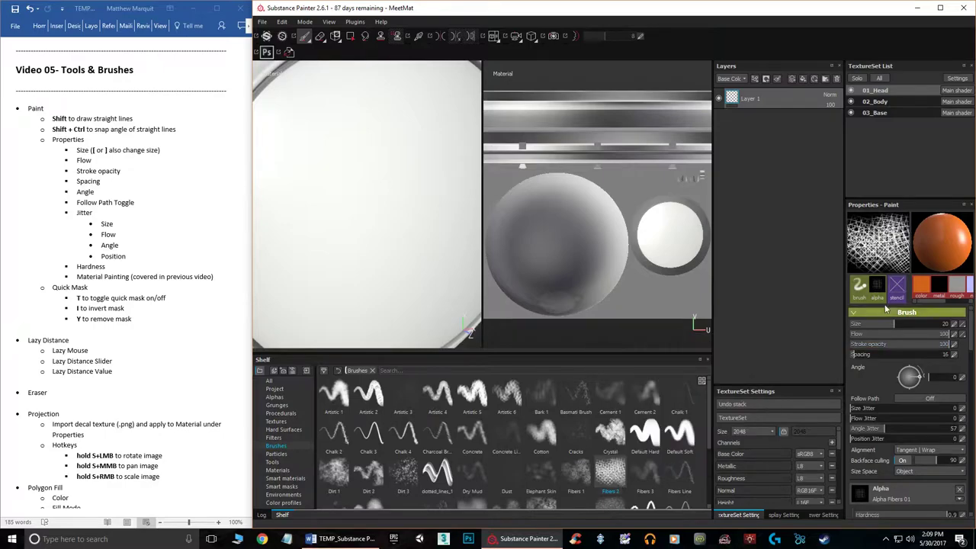
{"action": "left_click_drag", "start_coordinate": [883, 428], "coordinate": [784, 436]}
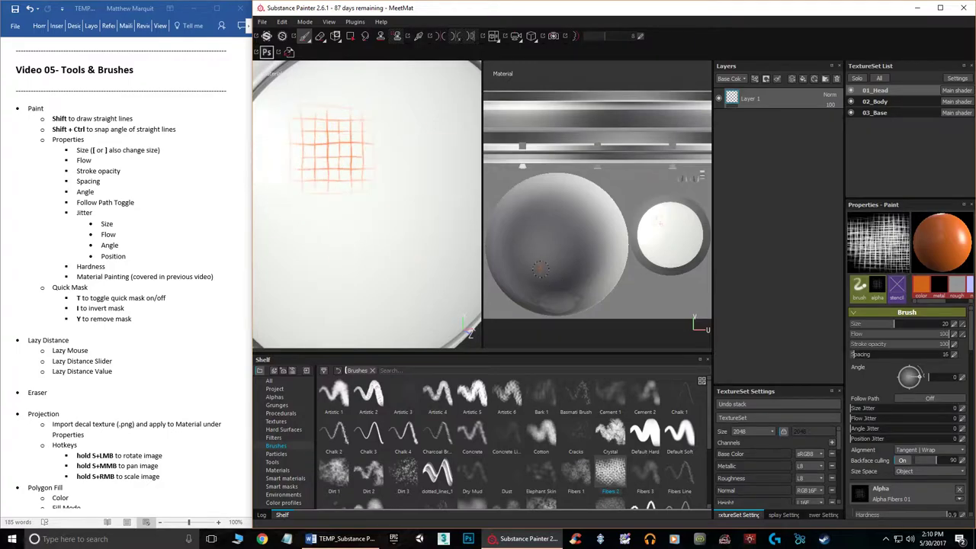
{"action": "left_click", "coordinate": [421, 149]}
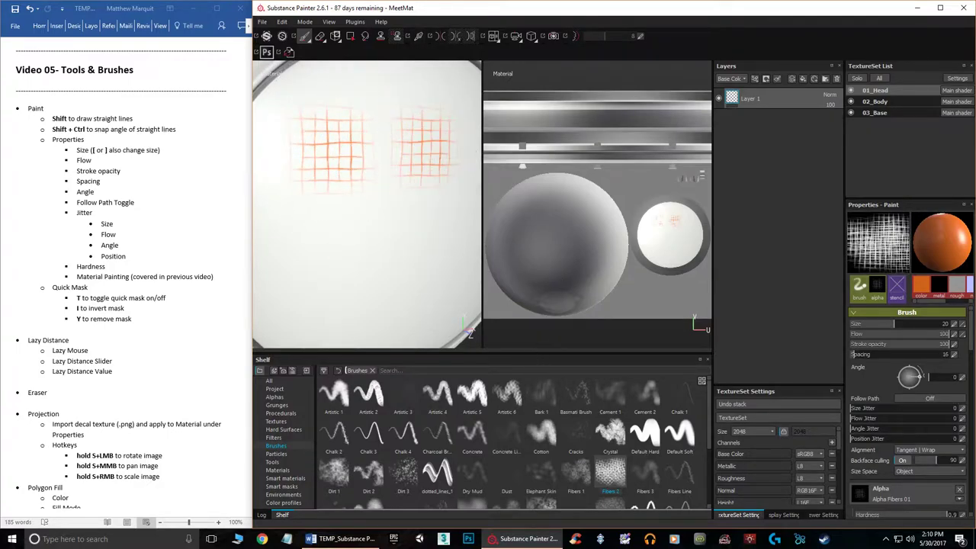
- Rotate the brush angle and stamp the grid twice on the face disc below the first pair
{"action": "left_click_drag", "start_coordinate": [922, 382], "coordinate": [912, 390]}
{"action": "left_click", "coordinate": [336, 233]}
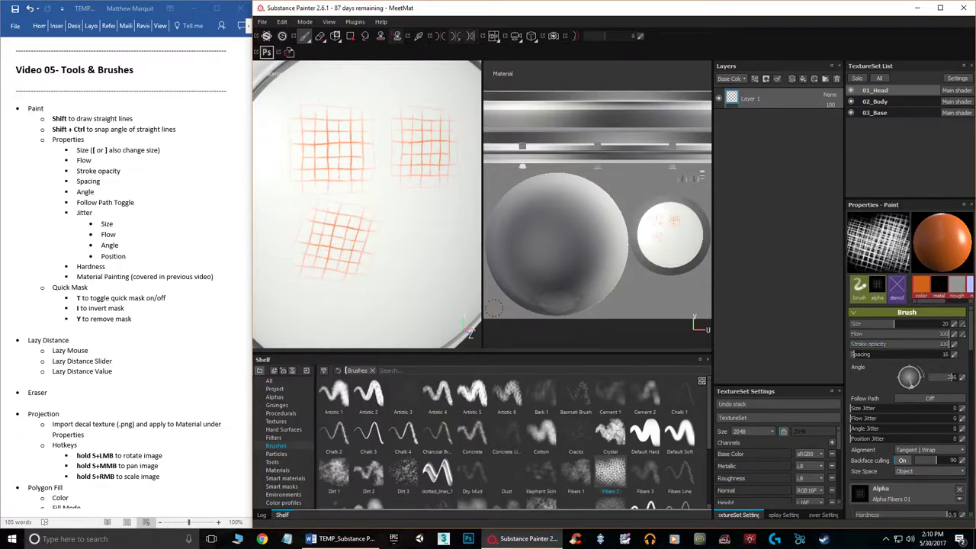
{"action": "left_click", "coordinate": [414, 235]}
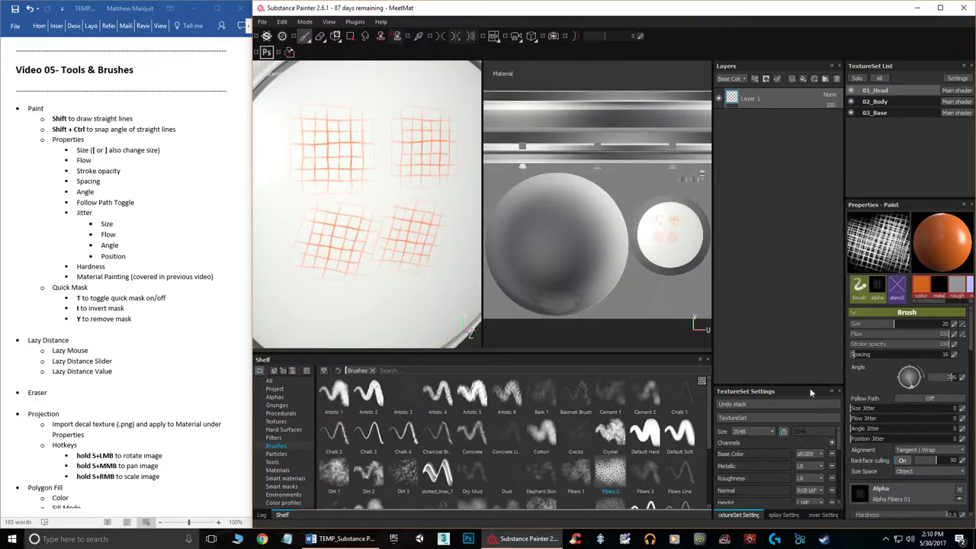
- Set the brush angle to 1 and undo the four grid stamps on the face disc
{"action": "left_click_drag", "start_coordinate": [912, 388], "coordinate": [926, 379]}
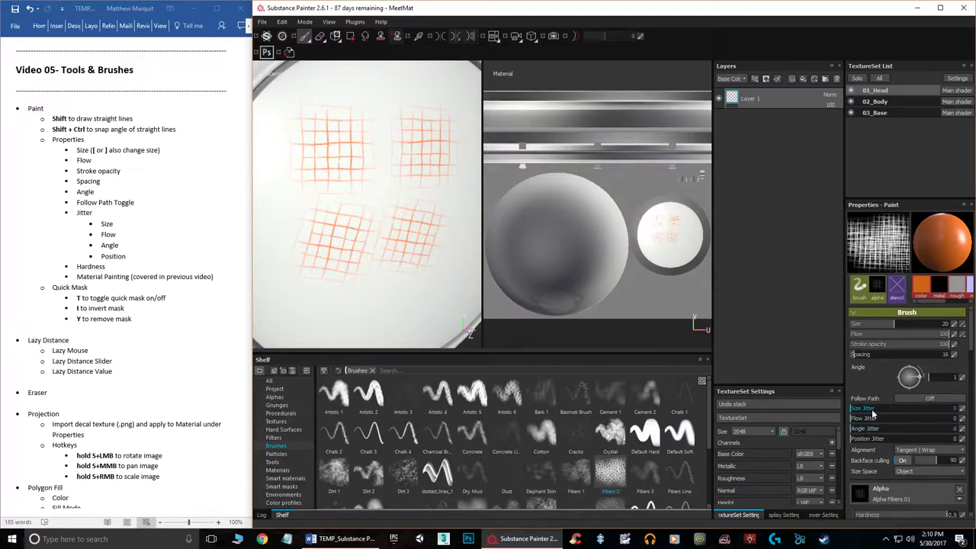
{"action": "mouse_move", "coordinate": [458, 259]}
{"action": "left_mouse_down"}
{"action": "mouse_move", "coordinate": [377, 244]}
{"action": "mouse_move", "coordinate": [527, 297]}
{"action": "left_mouse_up"}
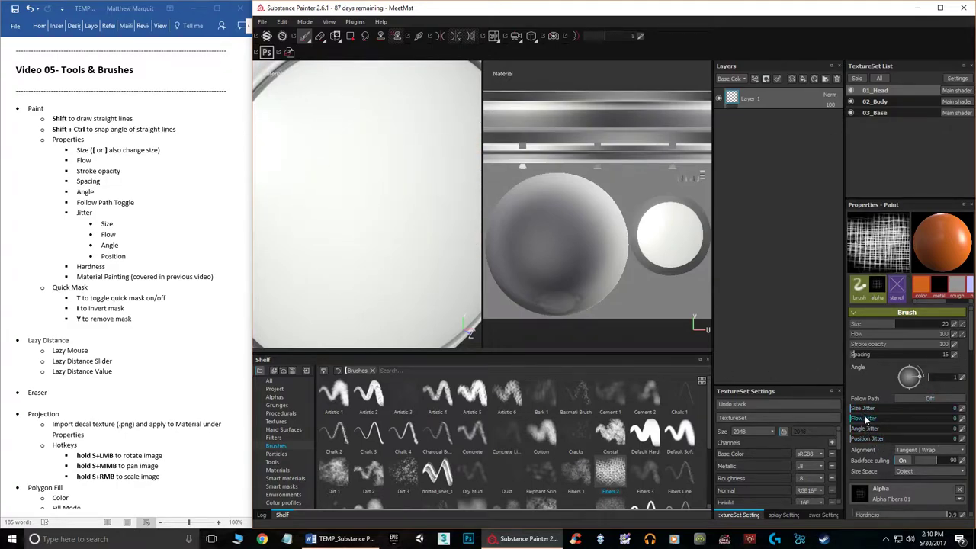
- Set the size jitter to 63 and stamp the grid at four spots on the face disc
{"action": "left_click_drag", "start_coordinate": [852, 412], "coordinate": [915, 408]}
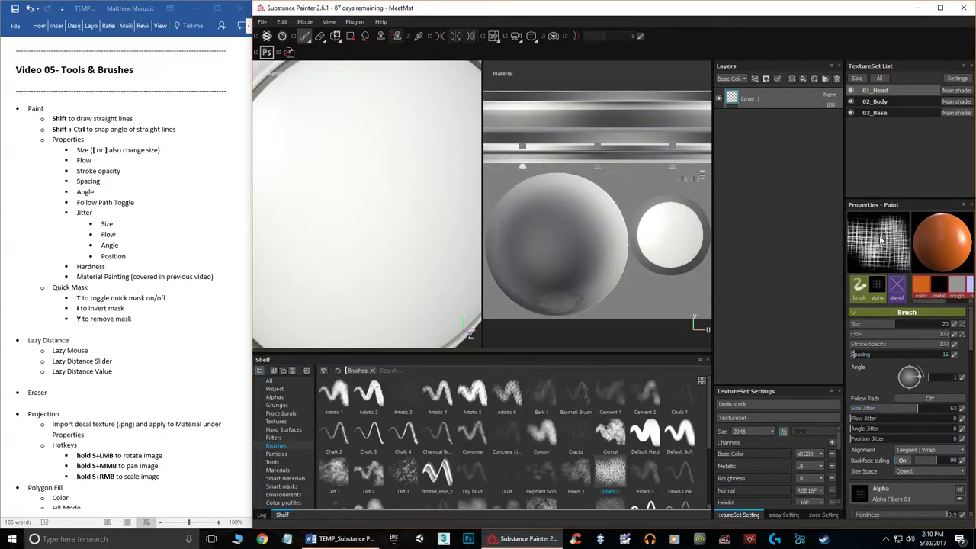
{"action": "left_click", "coordinate": [324, 145]}
{"action": "left_click", "coordinate": [393, 221]}
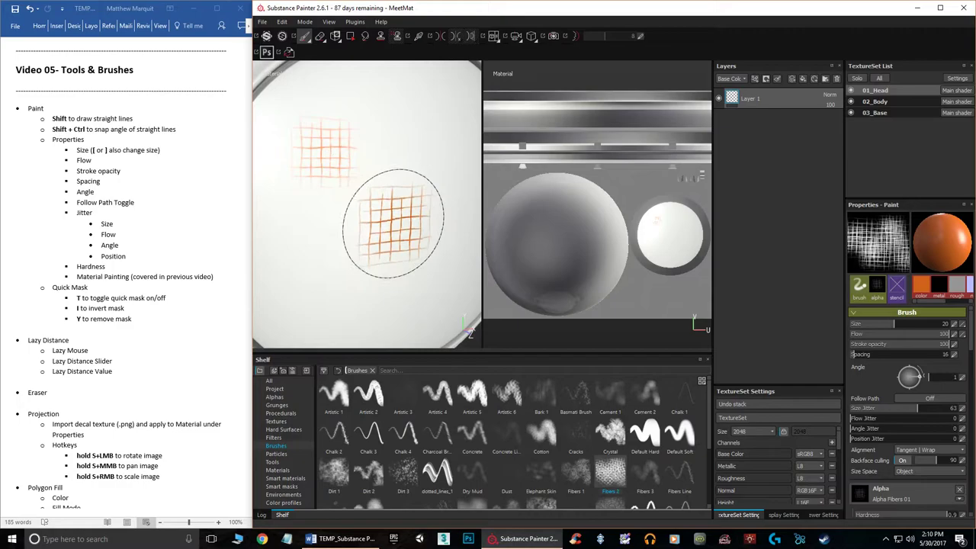
{"action": "left_click", "coordinate": [416, 141]}
{"action": "left_click", "coordinate": [425, 221]}
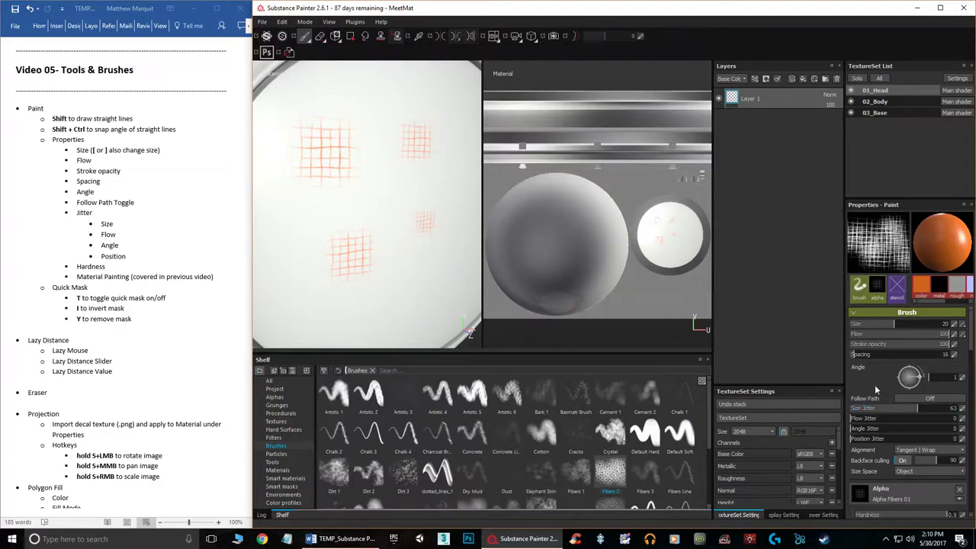
- Set the size jitter to 13 and undo the four stamps of varying size
{"action": "left_click", "coordinate": [865, 408]}
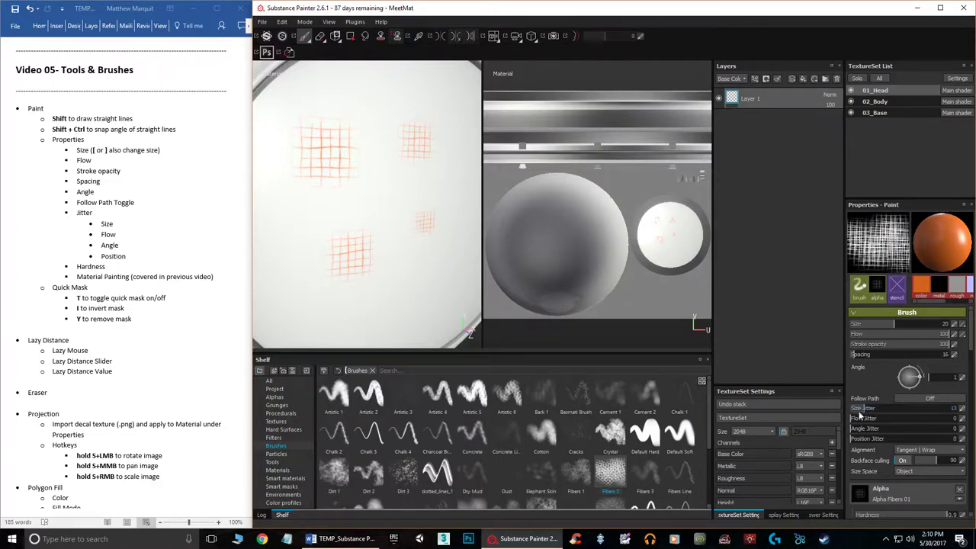
{"action": "key", "text": "ctrl+z"}
{"action": "key", "text": "ctrl+z"}
{"action": "key", "text": "ctrl+z"}
{"action": "key", "text": "ctrl+z"}
- Stamp the grid three times on the face disc with the low size jitter
{"action": "left_click", "coordinate": [332, 165]}
{"action": "left_click", "coordinate": [404, 146]}
{"action": "left_click", "coordinate": [396, 221]}
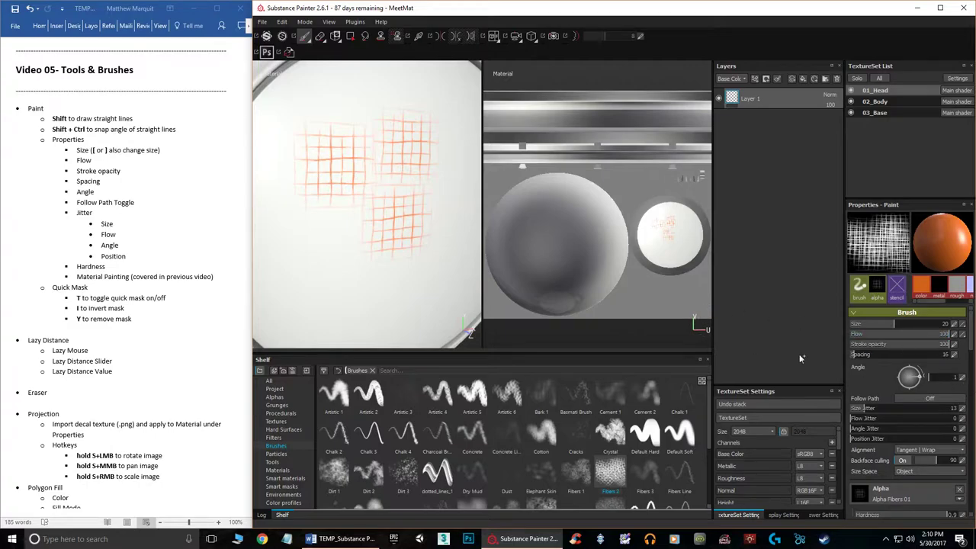
- Undo the three stamps made with the low size jitter
{"action": "key", "text": "ctrl+z"}
{"action": "key", "text": "ctrl+z"}
{"action": "key", "text": "ctrl+z"}
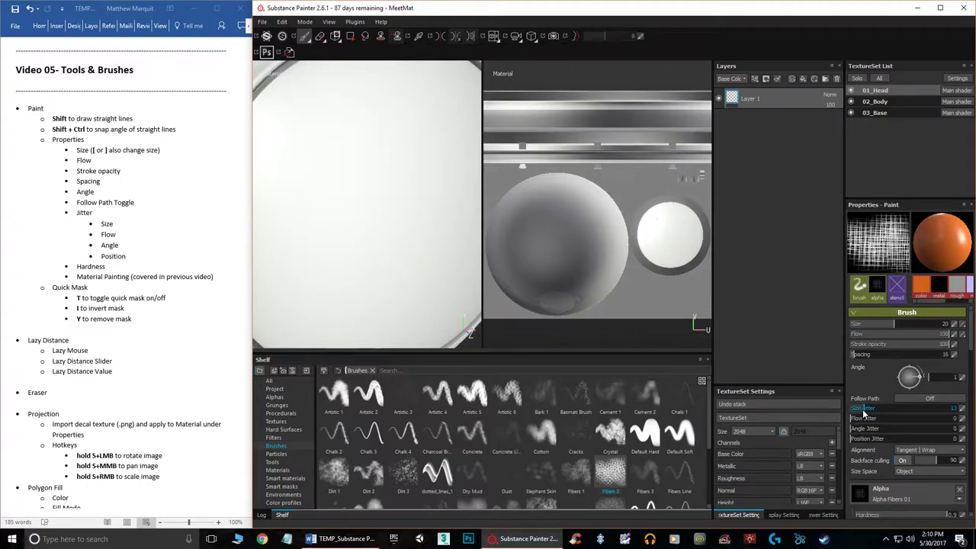
- Set the size jitter to 100 and stamp the grid at separate spots on the face disc
{"action": "left_click_drag", "start_coordinate": [864, 410], "coordinate": [954, 411]}
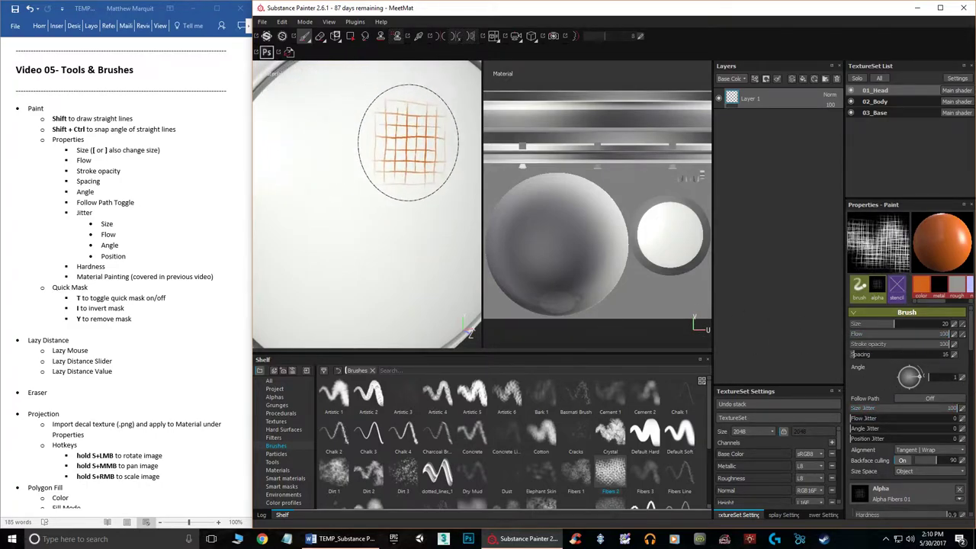
{"action": "left_click", "coordinate": [400, 122]}
{"action": "left_click", "coordinate": [354, 191]}
{"action": "left_click", "coordinate": [456, 257]}
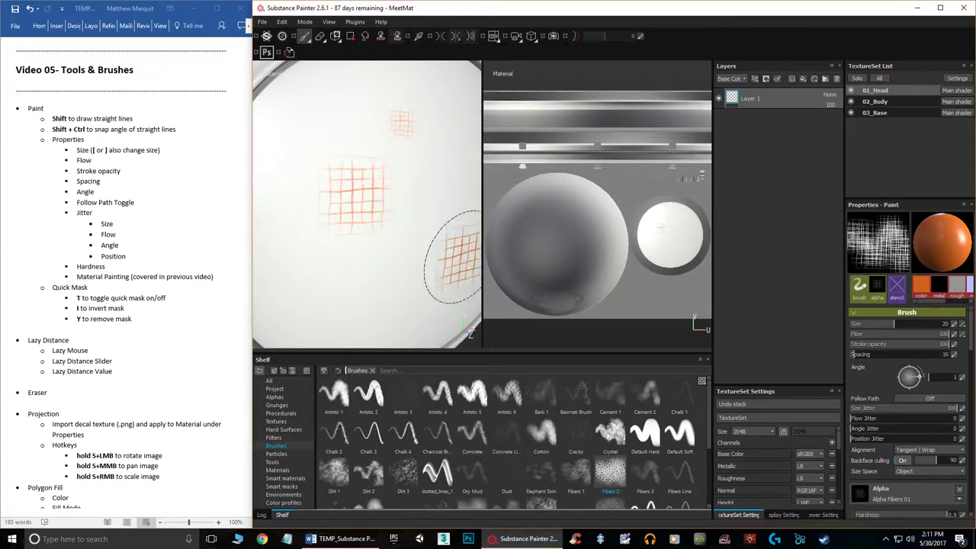
- Undo the stamps made with the maximum size jitter
{"action": "key", "text": "ctrl+z"}
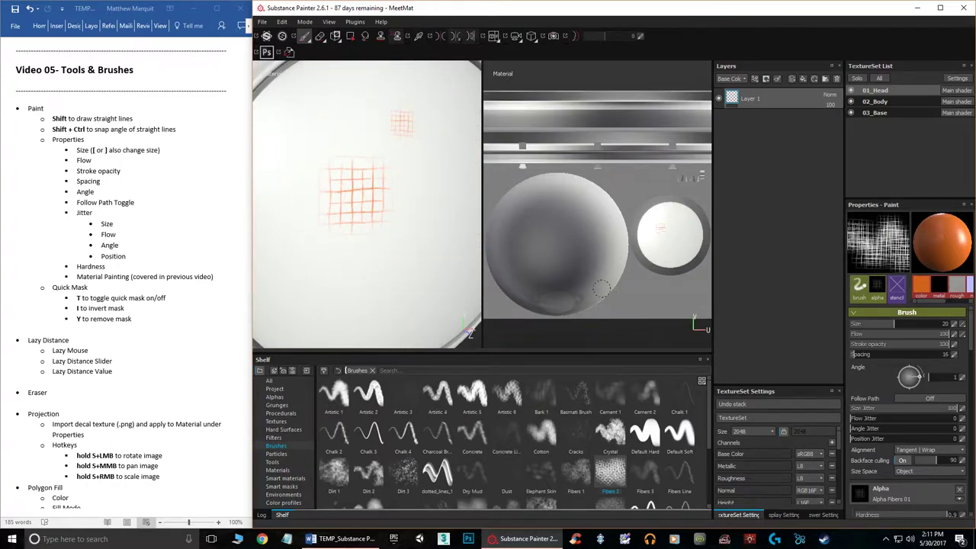
{"action": "left_click", "coordinate": [441, 330]}
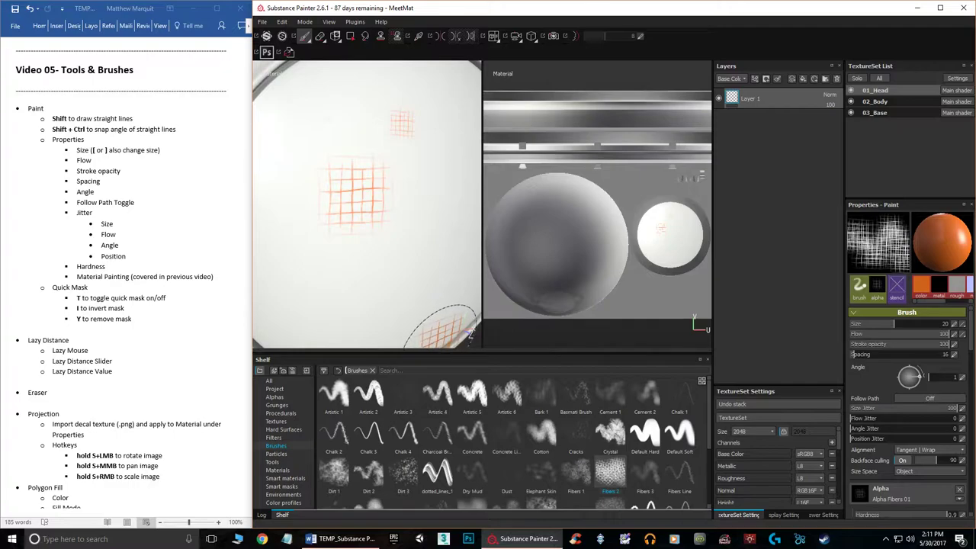
{"action": "key", "text": "ctrl+z"}
- Set the size jitter to 0 and the flow jitter to 86, and stamp the grid repeatedly across the face disc
{"action": "mouse_move", "coordinate": [917, 407]}
{"action": "left_mouse_down"}
{"action": "mouse_move", "coordinate": [832, 404]}
{"action": "mouse_move", "coordinate": [942, 429]}
{"action": "left_mouse_up"}
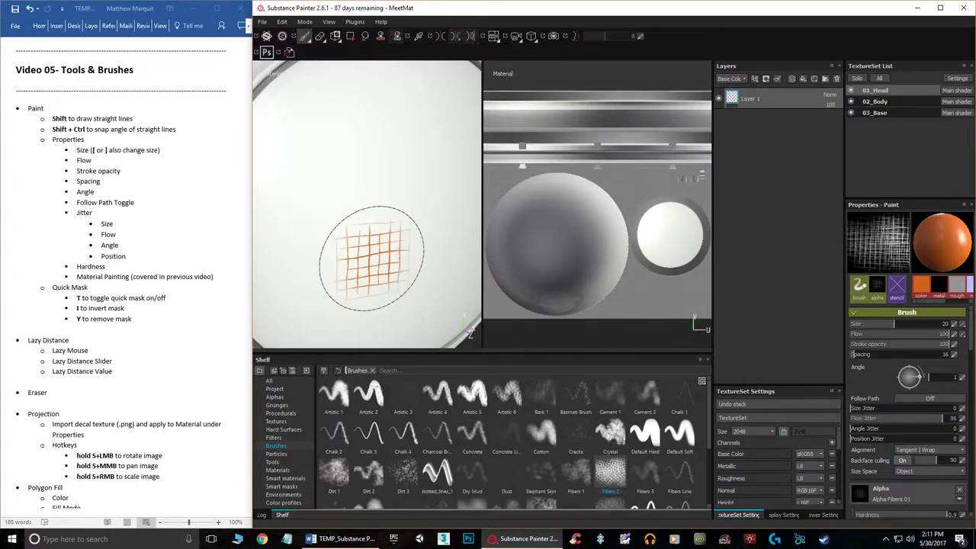
{"action": "left_click", "coordinate": [323, 155]}
{"action": "left_click", "coordinate": [404, 127]}
{"action": "left_click", "coordinate": [420, 242]}
{"action": "left_click", "coordinate": [342, 259]}
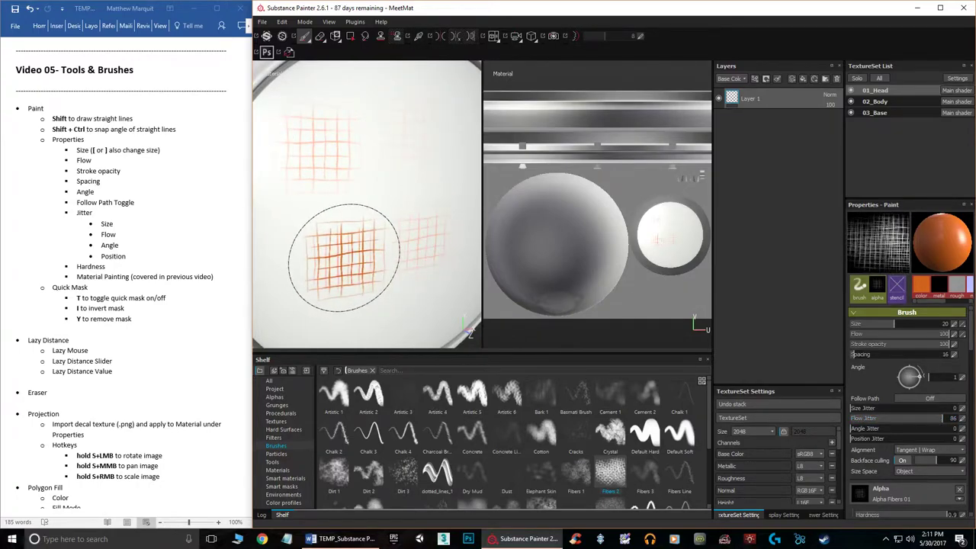
{"action": "left_click", "coordinate": [376, 181]}
- Undo all the flow jitter stamps on the face disc
{"action": "key", "text": "ctrl+z"}
{"action": "key", "text": "ctrl+z"}
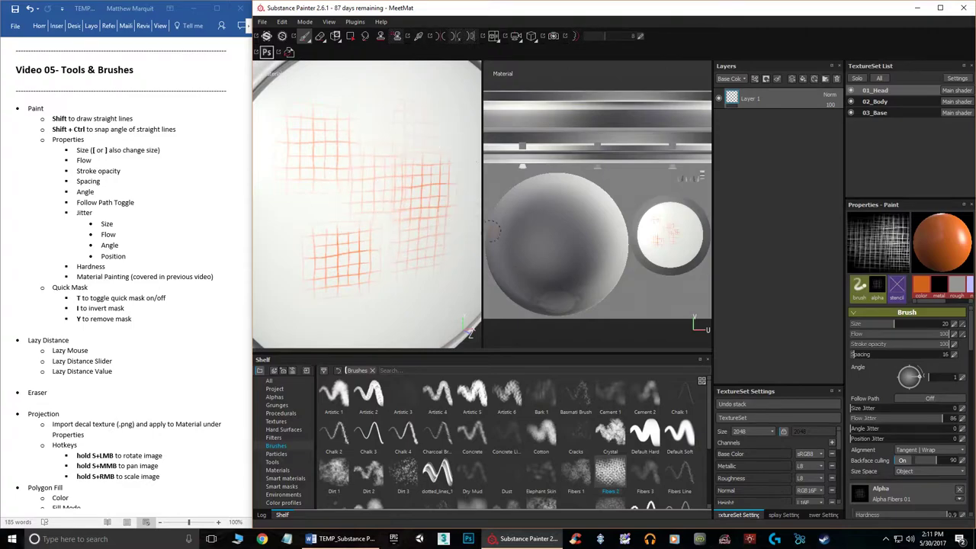
{"action": "key", "text": "ctrl+z"}
{"action": "key", "text": "ctrl+z"}
{"action": "key", "text": "ctrl+z"}
{"action": "key", "text": "ctrl+z"}
{"action": "key", "text": "ctrl+z"}
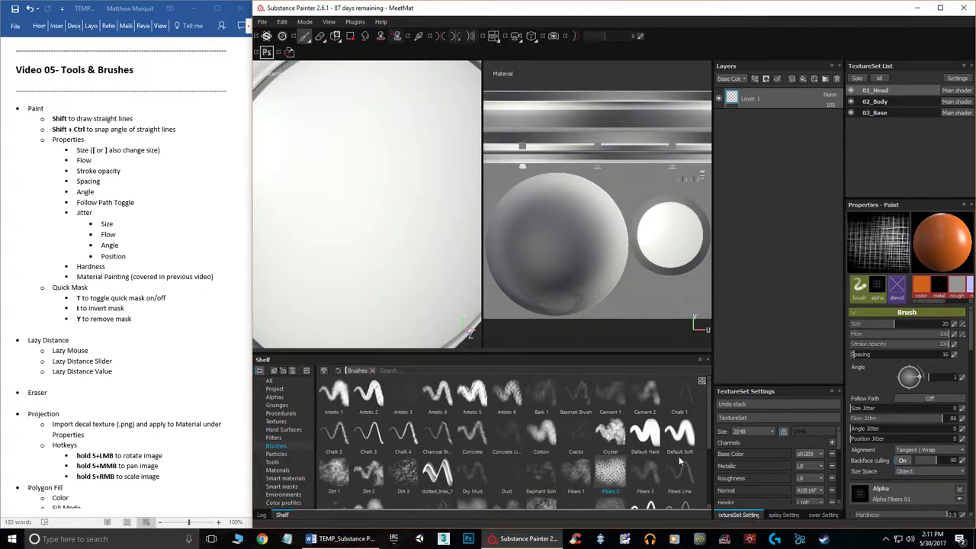
- Set the flow jitter to 0 and the angle jitter to 131, and stamp the grid eight times across the face disc
{"action": "mouse_move", "coordinate": [680, 461]}
{"action": "mouse_move", "coordinate": [942, 418]}
{"action": "left_mouse_down"}
{"action": "mouse_move", "coordinate": [848, 423]}
{"action": "mouse_move", "coordinate": [929, 430]}
{"action": "left_mouse_up"}
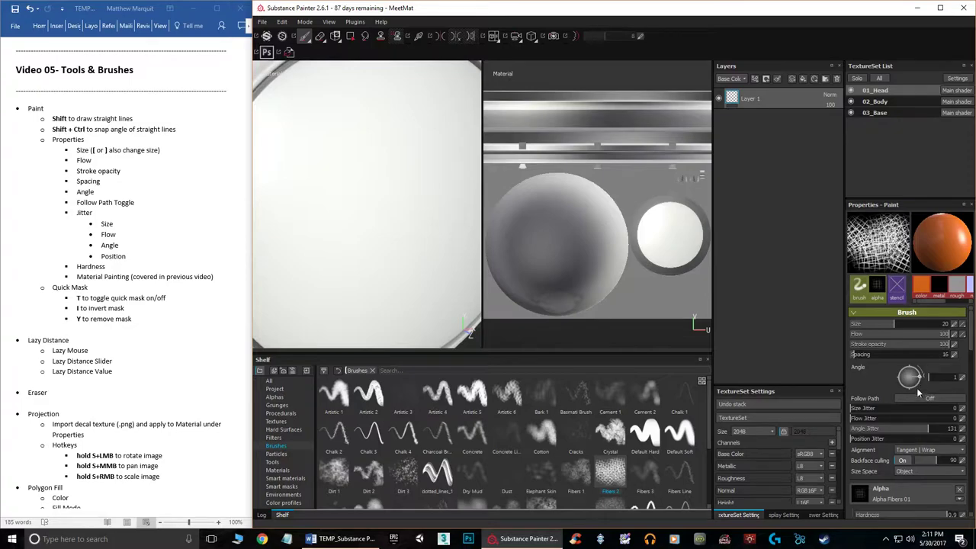
{"action": "left_click", "coordinate": [349, 128]}
{"action": "left_click", "coordinate": [336, 164]}
{"action": "left_click", "coordinate": [316, 274]}
{"action": "left_click", "coordinate": [418, 243]}
{"action": "left_click", "coordinate": [390, 188]}
{"action": "left_click", "coordinate": [444, 145]}
{"action": "left_click", "coordinate": [392, 282]}
{"action": "left_click", "coordinate": [334, 218]}
- Undo all eight angle jitter stamps on the face disc
{"action": "key", "text": "ctrl+z"}
{"action": "key", "text": "ctrl+z"}
{"action": "key", "text": "ctrl+z"}
{"action": "key", "text": "ctrl+z"}
{"action": "key", "text": "ctrl+z"}
{"action": "key", "text": "ctrl+z"}
{"action": "key", "text": "ctrl+z"}
{"action": "key", "text": "ctrl+z"}
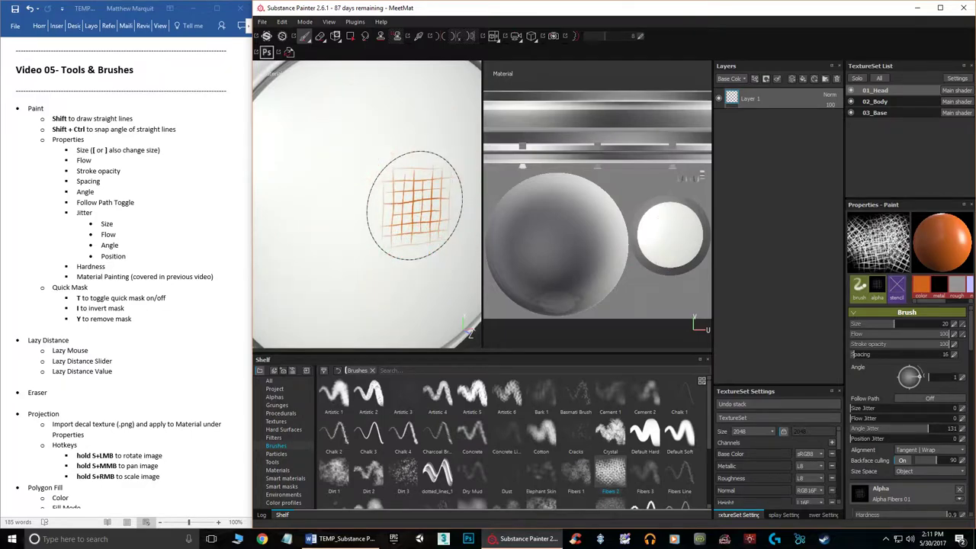
- Set the angle jitter to 0 and the position jitter to 53, and stamp the grid several times on the face disc
{"action": "mouse_move", "coordinate": [928, 431]}
{"action": "left_mouse_down"}
{"action": "mouse_move", "coordinate": [831, 424]}
{"action": "mouse_move", "coordinate": [907, 440]}
{"action": "left_mouse_up"}
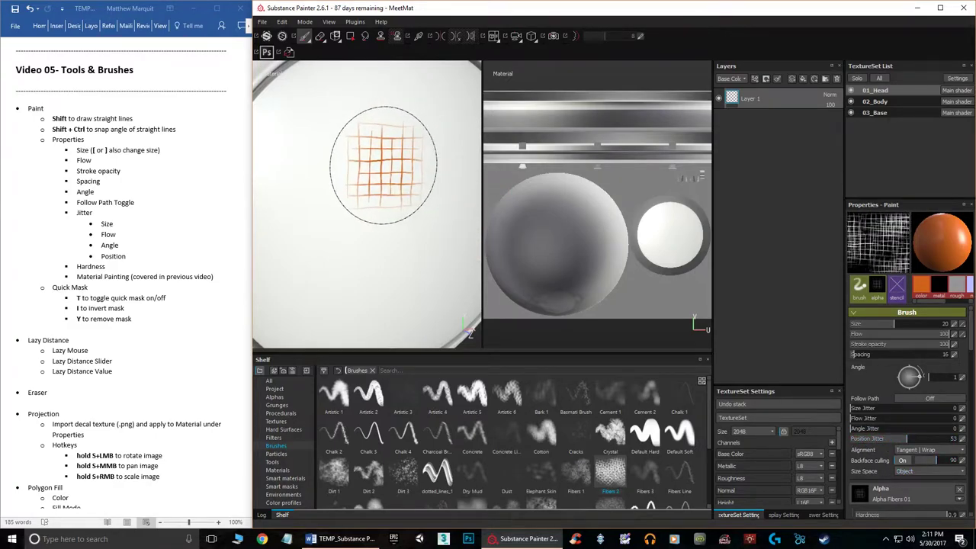
{"action": "left_click", "coordinate": [378, 169]}
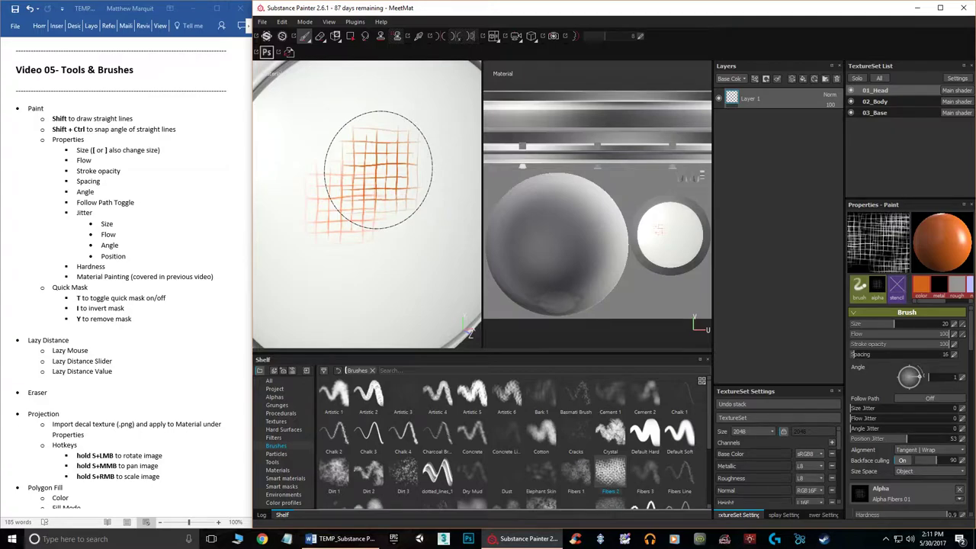
{"action": "left_click", "coordinate": [415, 143]}
{"action": "left_click", "coordinate": [417, 244]}
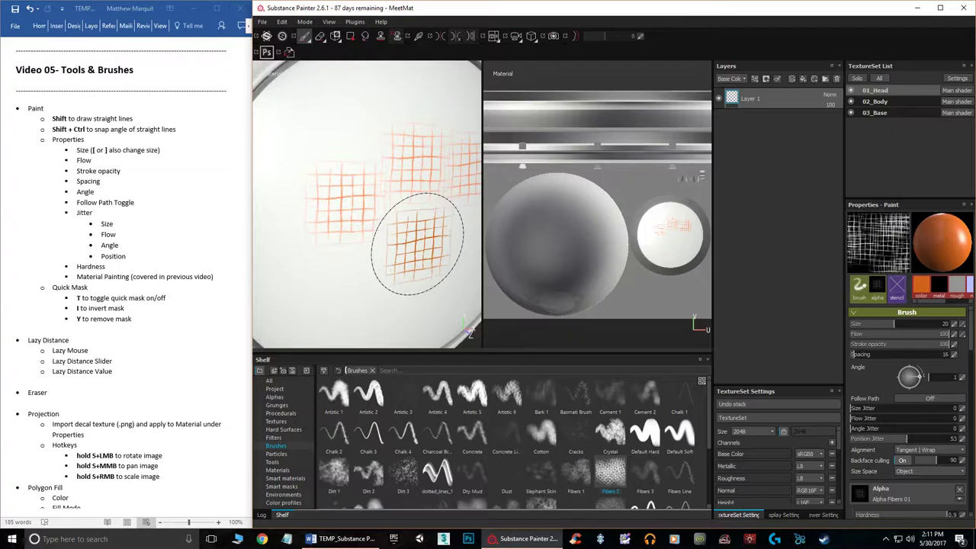
- Undo the position jitter stamps on the face disc
{"action": "key", "text": "ctrl+z"}
{"action": "key", "text": "ctrl+z"}
{"action": "key", "text": "ctrl+z"}
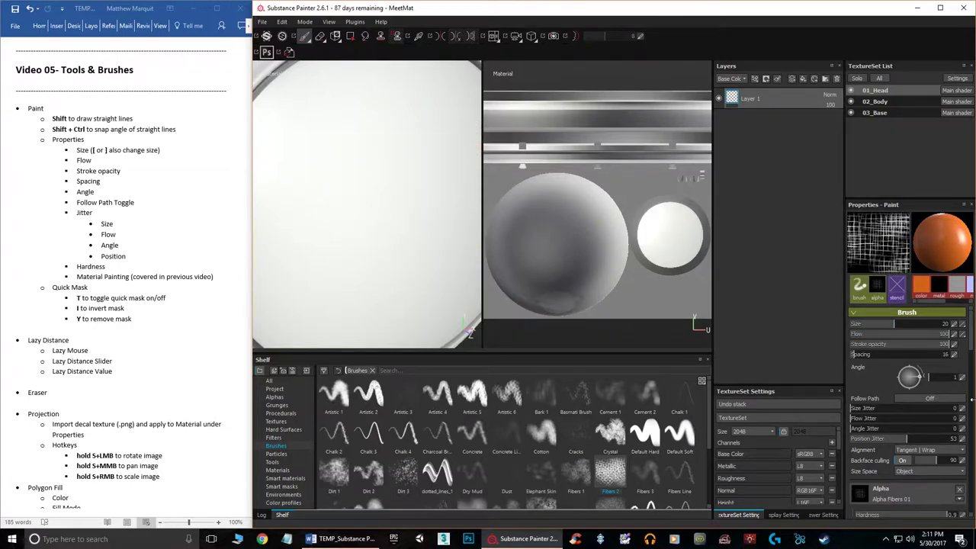
- Set size jitter to 52, flow jitter to 66 and angle jitter to 119, and paint one continuous stroke over the face disc
{"action": "left_click", "coordinate": [905, 408]}
{"action": "left_click", "coordinate": [920, 417]}
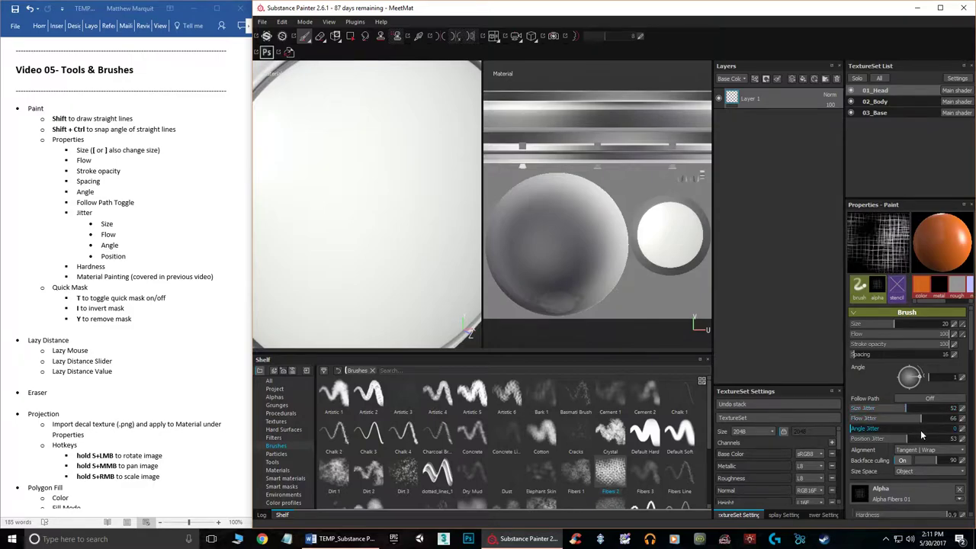
{"action": "left_click", "coordinate": [920, 429]}
{"action": "mouse_move", "coordinate": [359, 169]}
{"action": "left_mouse_down"}
{"action": "mouse_move", "coordinate": [462, 207]}
{"action": "mouse_move", "coordinate": [297, 313]}
{"action": "left_mouse_up"}
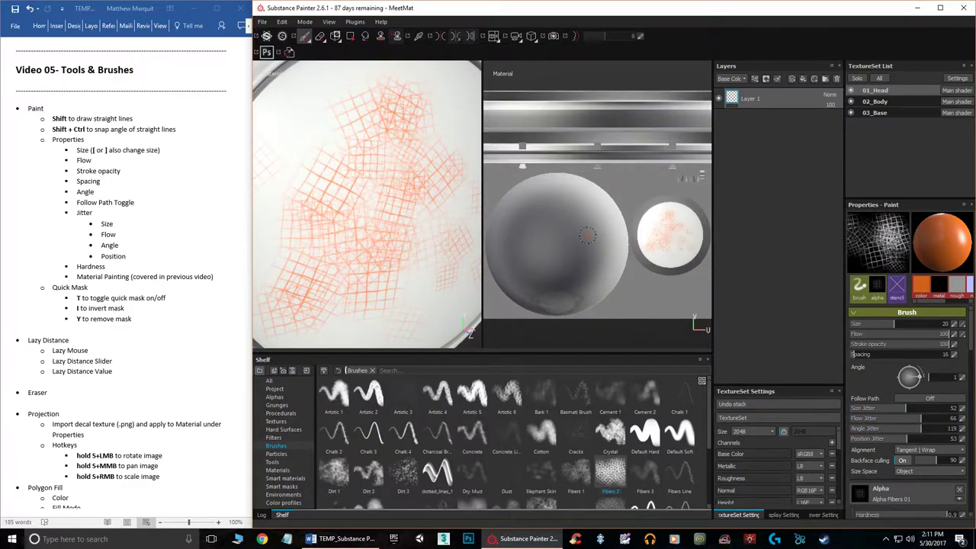
- Undo the jittered stroke and reset the position, angle, flow and size jitter to 0
{"action": "key", "text": "ctrl+z"}
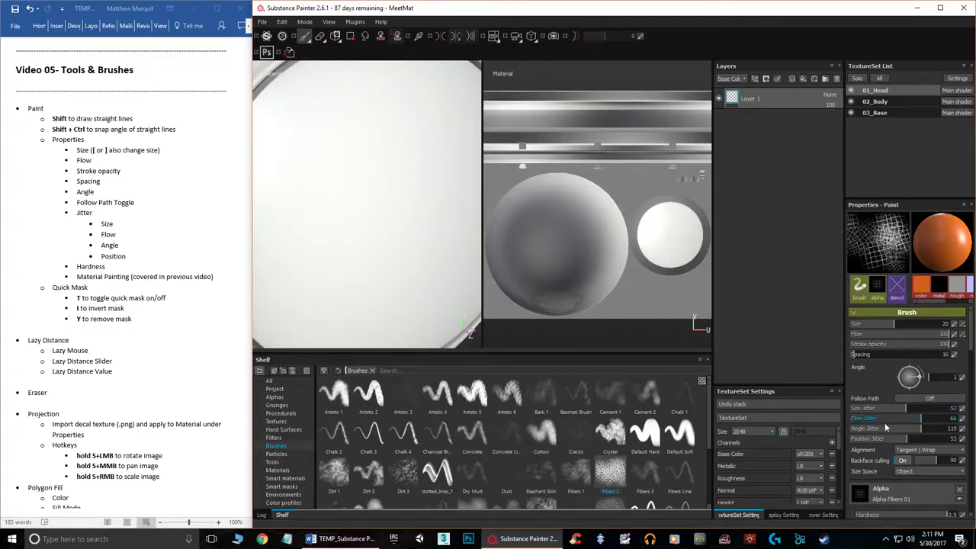
{"action": "left_click_drag", "start_coordinate": [906, 439], "coordinate": [848, 439]}
{"action": "left_click_drag", "start_coordinate": [919, 429], "coordinate": [853, 429]}
{"action": "mouse_move", "coordinate": [920, 418]}
{"action": "left_mouse_down"}
{"action": "mouse_move", "coordinate": [853, 417]}
{"action": "mouse_move", "coordinate": [853, 408]}
{"action": "left_mouse_up"}
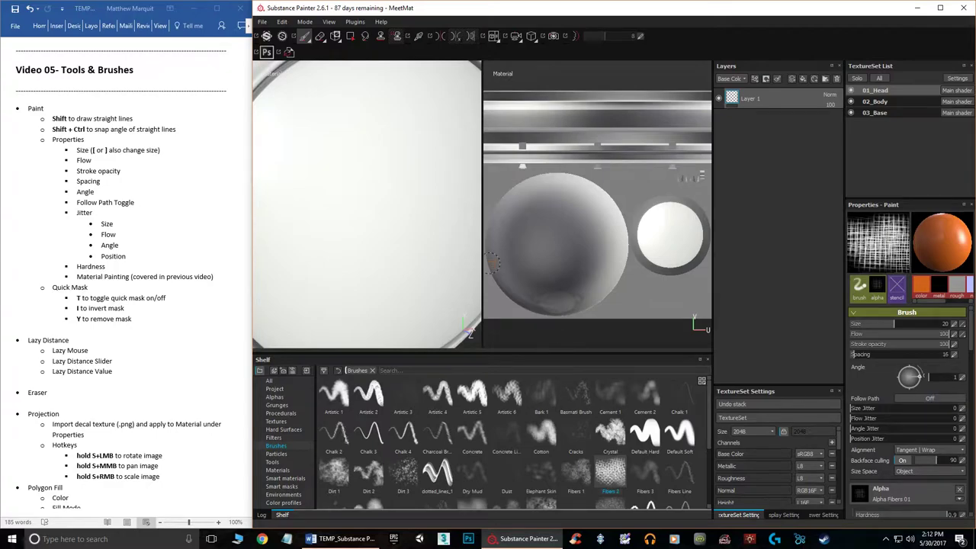
- Load the Stitches 1 brush, turn Follow Path off, and paint a C-shaped curved stroke on the face disc
{"action": "scroll", "coordinate": [600, 486], "scroll_direction": "down", "scroll_amount": 3}
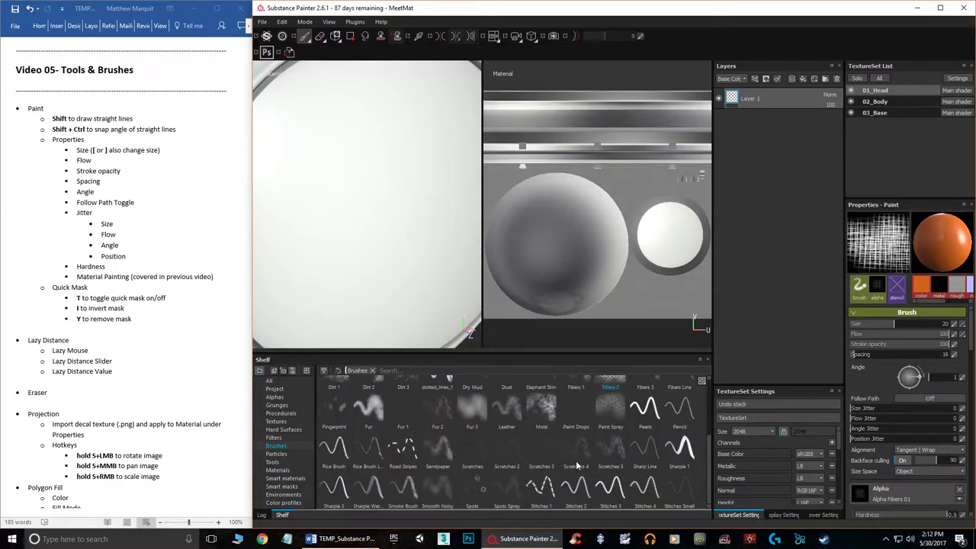
{"action": "left_click", "coordinate": [544, 492]}
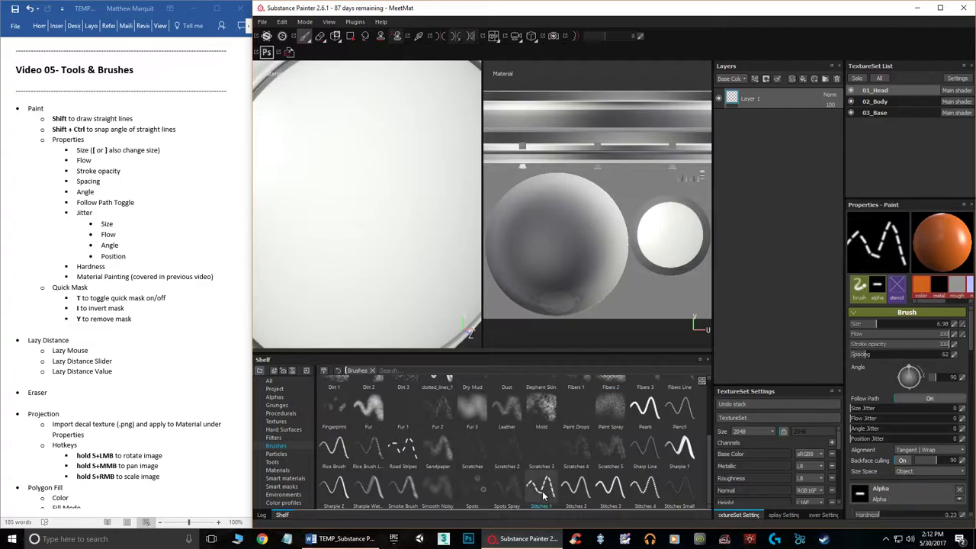
{"action": "left_click", "coordinate": [934, 399]}
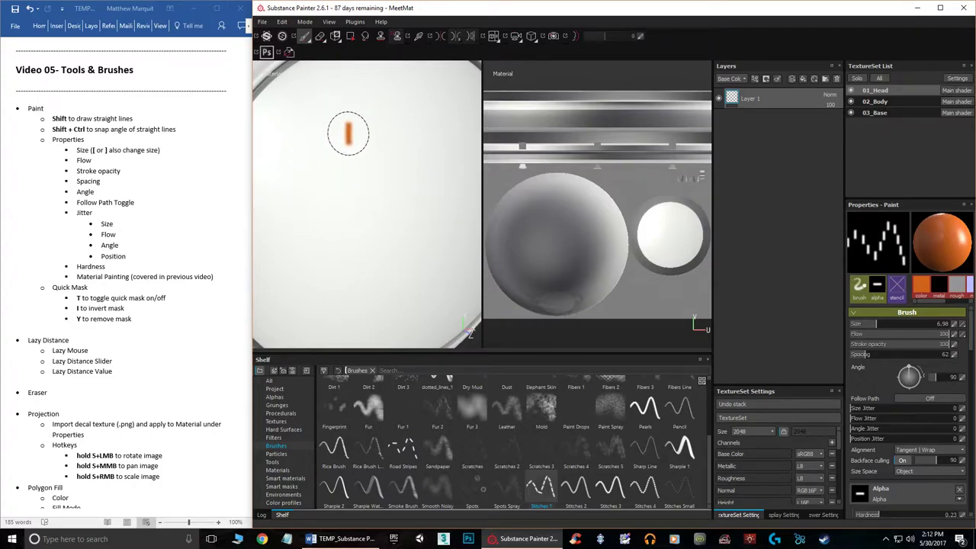
{"action": "mouse_move", "coordinate": [318, 138]}
{"action": "left_mouse_down"}
{"action": "mouse_move", "coordinate": [387, 170]}
{"action": "mouse_move", "coordinate": [361, 236]}
{"action": "mouse_move", "coordinate": [300, 268]}
{"action": "left_mouse_up"}
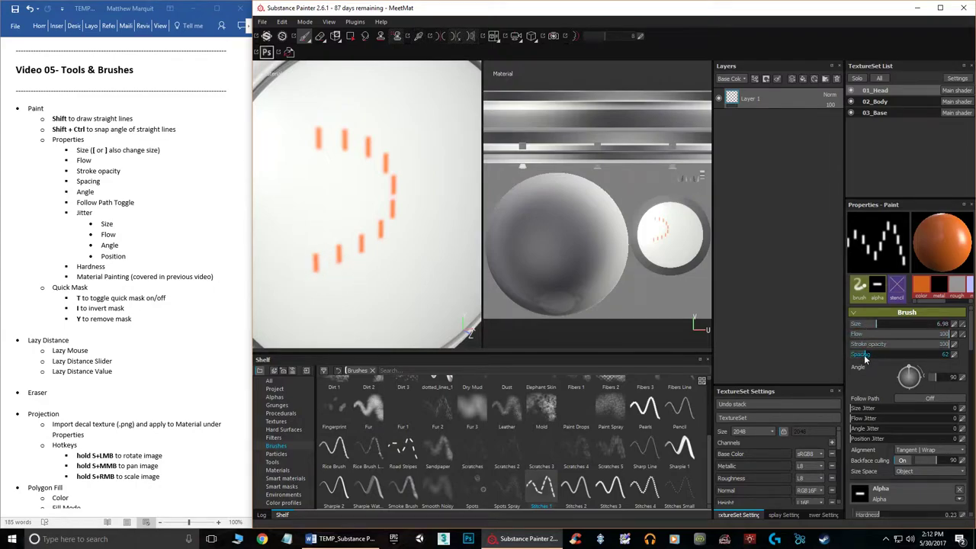
- Try a stroke with brush spacing 1 on the face disc, and undo it together with the C-shaped stitch stroke
{"action": "left_click_drag", "start_coordinate": [863, 355], "coordinate": [851, 355]}
{"action": "mouse_move", "coordinate": [389, 143]}
{"action": "left_mouse_down"}
{"action": "mouse_move", "coordinate": [469, 185]}
{"action": "mouse_move", "coordinate": [446, 244]}
{"action": "left_mouse_up"}
{"action": "key", "text": "ctrl+z"}
{"action": "key", "text": "ctrl+z"}
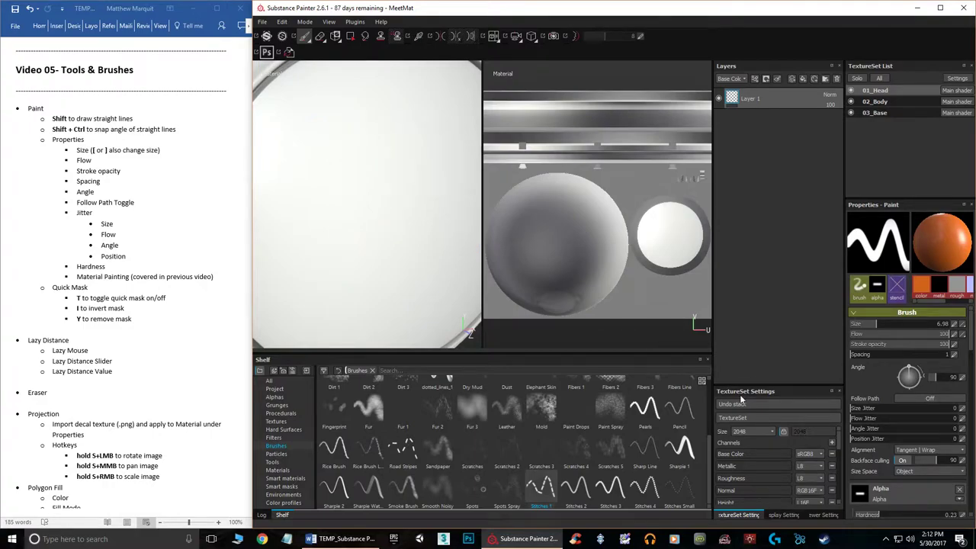
- Set the spacing to 63, paint a curved stitch stroke on the face disc with Follow Path off, and undo it
{"action": "left_click_drag", "start_coordinate": [854, 356], "coordinate": [864, 356]}
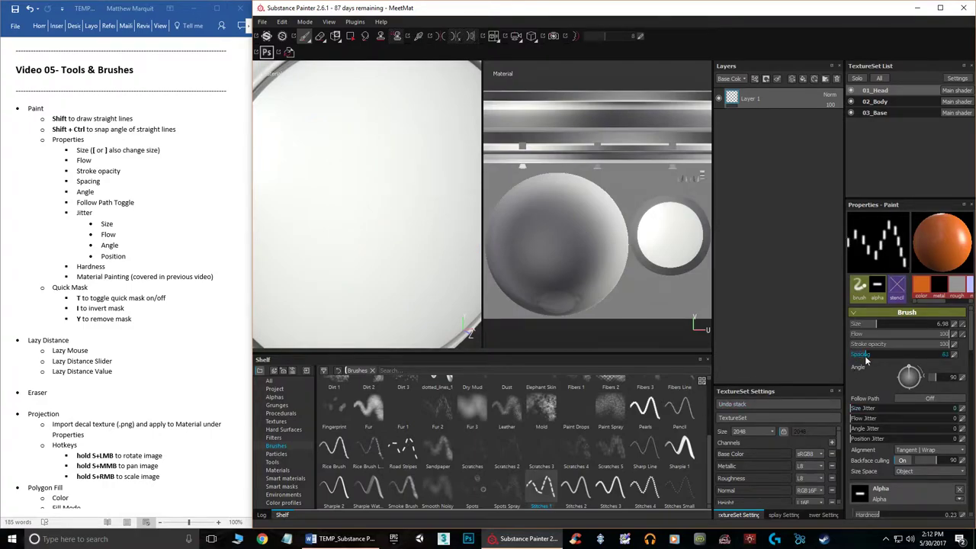
{"action": "mouse_move", "coordinate": [312, 115]}
{"action": "left_mouse_down"}
{"action": "mouse_move", "coordinate": [404, 116]}
{"action": "mouse_move", "coordinate": [418, 234]}
{"action": "left_mouse_up"}
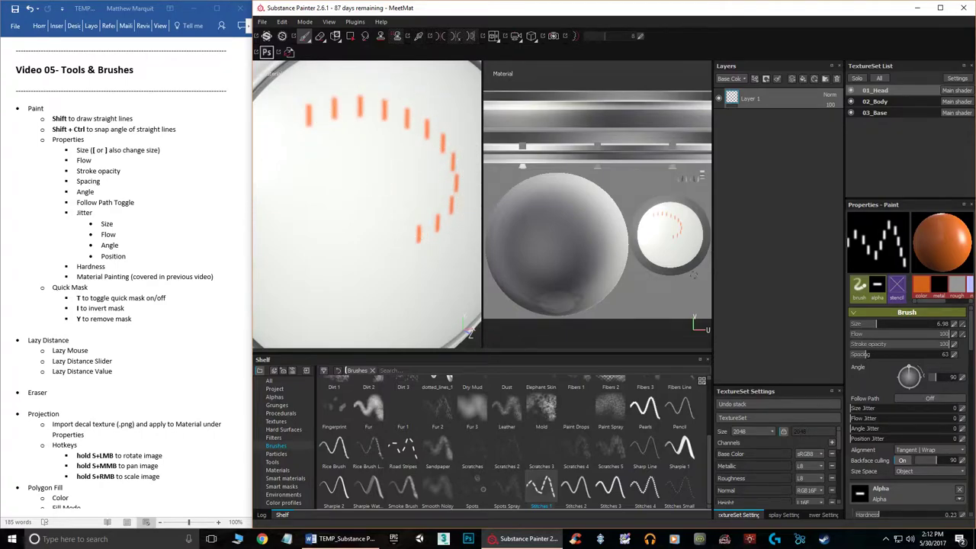
{"action": "key", "text": "ctrl+z"}
- Turn Follow Path on, paint and undo curved stitch strokes down the face disc, and toggle Follow Path off and on again
{"action": "left_click", "coordinate": [930, 398]}
{"action": "left_click", "coordinate": [336, 137]}
{"action": "mouse_move", "coordinate": [303, 104]}
{"action": "left_mouse_down"}
{"action": "mouse_move", "coordinate": [338, 93]}
{"action": "mouse_move", "coordinate": [435, 170]}
{"action": "mouse_move", "coordinate": [424, 211]}
{"action": "mouse_move", "coordinate": [343, 238]}
{"action": "mouse_move", "coordinate": [297, 278]}
{"action": "mouse_move", "coordinate": [355, 327]}
{"action": "mouse_move", "coordinate": [404, 325]}
{"action": "left_mouse_up"}
{"action": "left_click", "coordinate": [543, 508]}
{"action": "key", "text": "ctrl+z"}
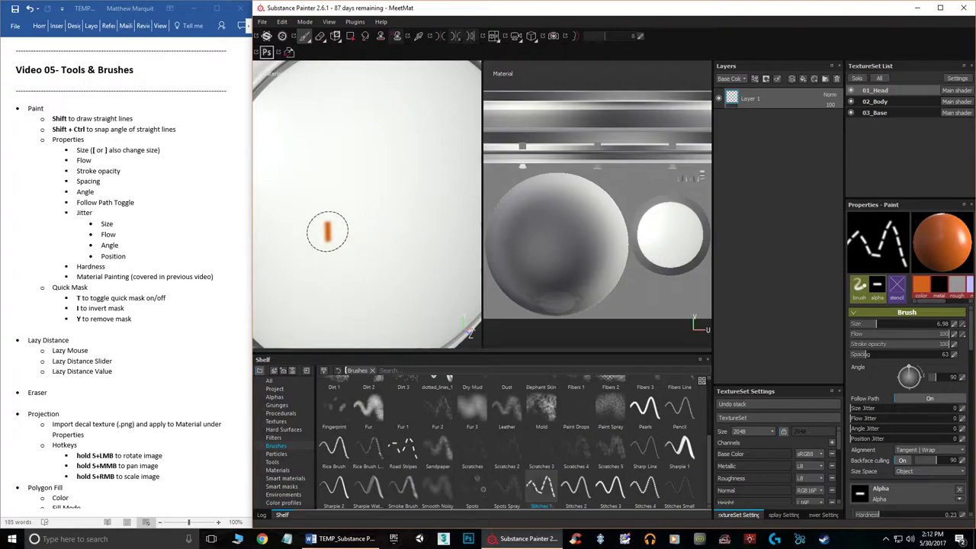
{"action": "mouse_move", "coordinate": [324, 86]}
{"action": "left_mouse_down"}
{"action": "mouse_move", "coordinate": [298, 128]}
{"action": "mouse_move", "coordinate": [349, 200]}
{"action": "mouse_move", "coordinate": [389, 307]}
{"action": "left_mouse_up"}
{"action": "key", "text": "ctrl+z"}
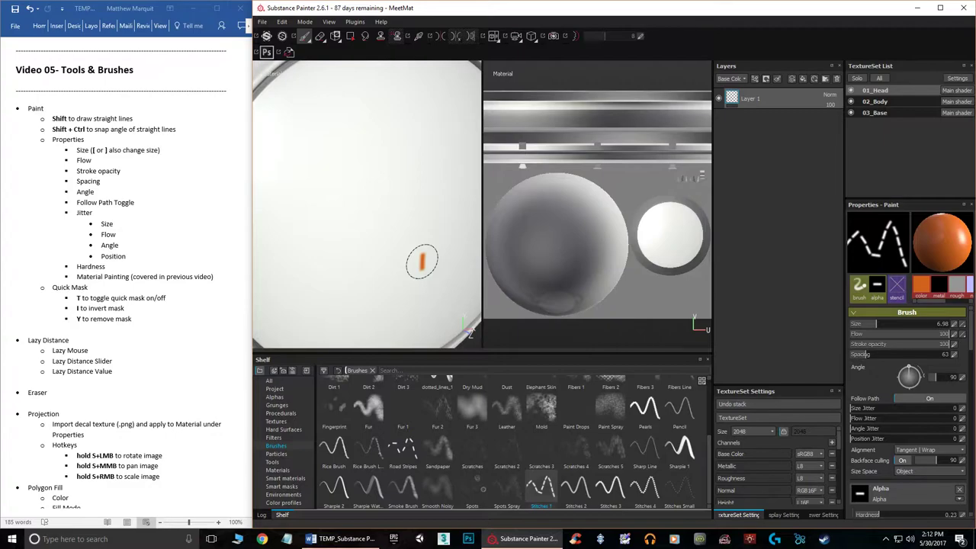
{"action": "left_click", "coordinate": [932, 400]}
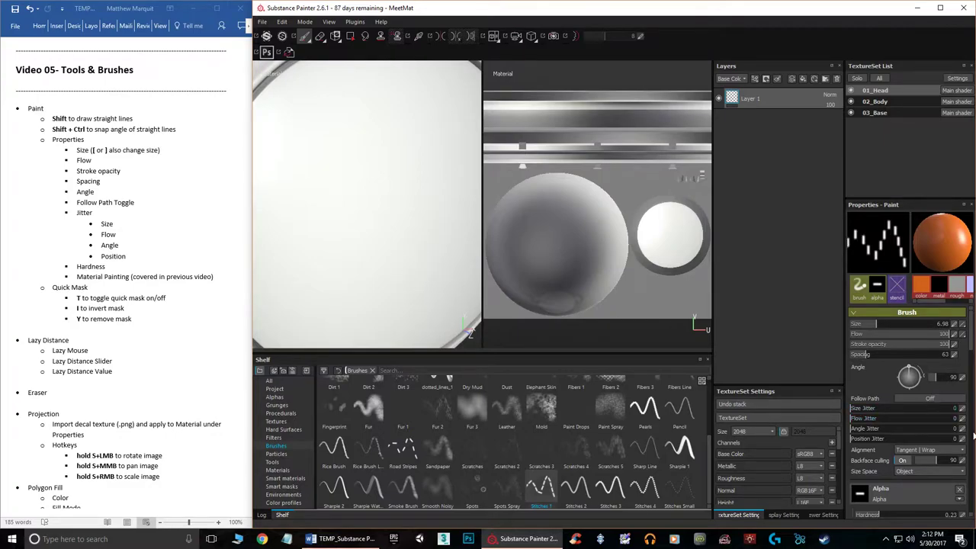
{"action": "left_click", "coordinate": [921, 400]}
- Reload the Stitches 1 brush and paint one stroke with alpha hardness 1 and another with hardness 0 on the face disc
{"action": "scroll", "coordinate": [937, 409], "scroll_direction": "down", "scroll_amount": 2}
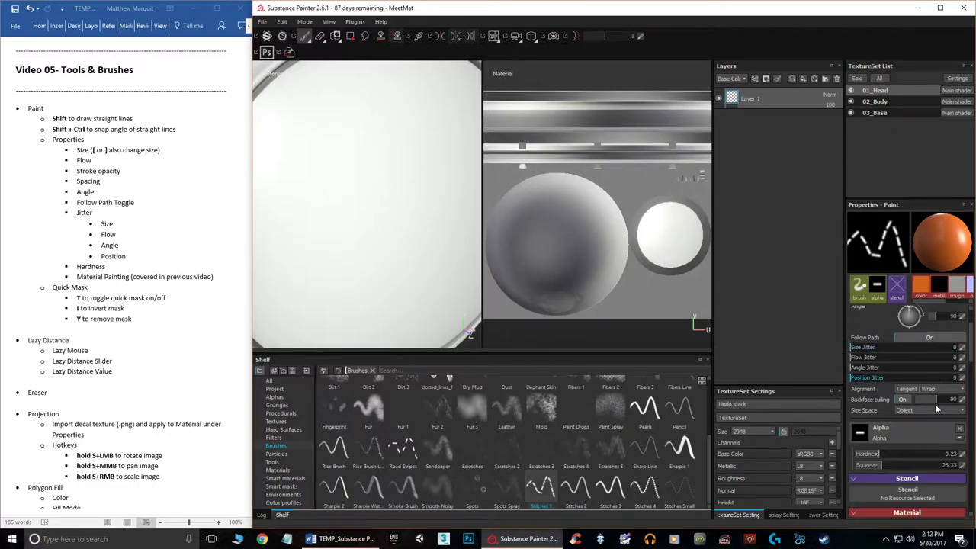
{"action": "scroll", "coordinate": [936, 409], "scroll_direction": "down", "scroll_amount": 2}
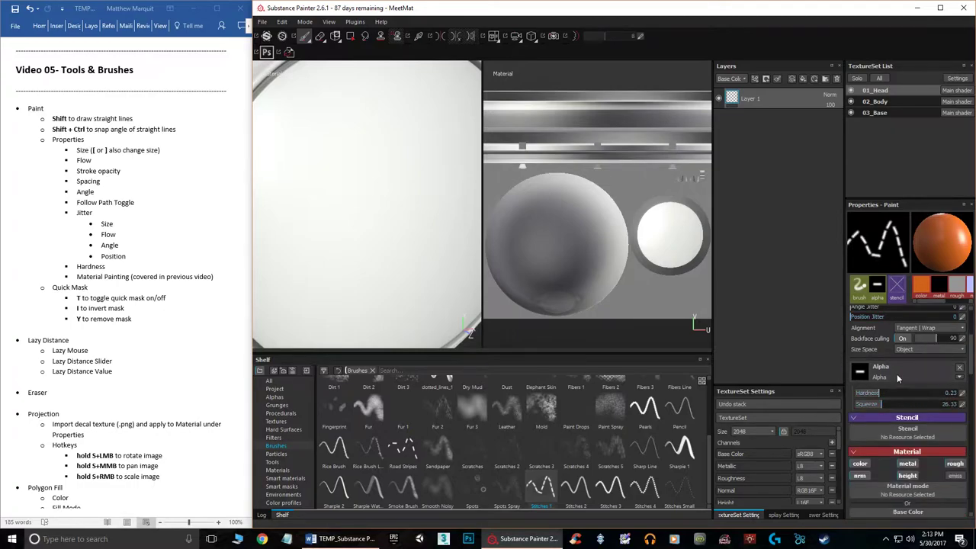
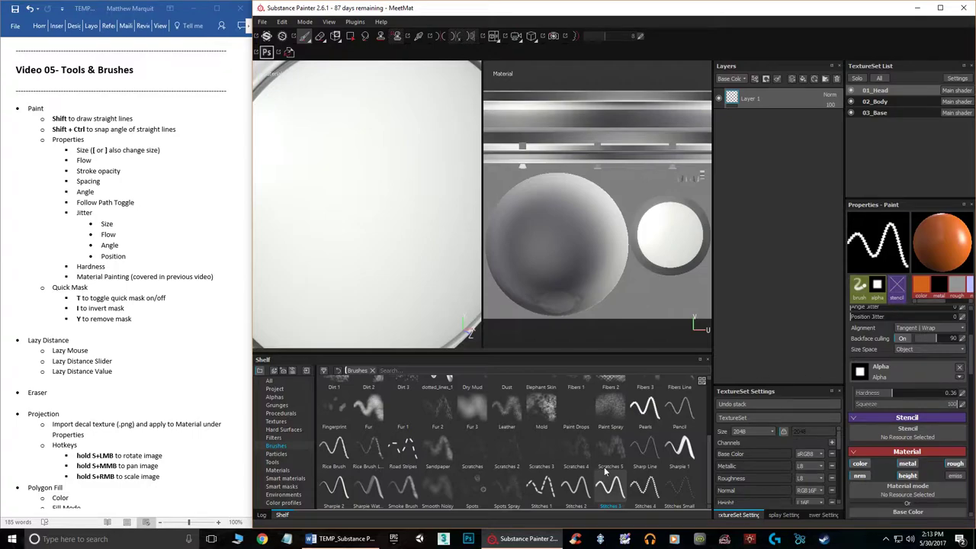
{"action": "left_click", "coordinate": [541, 488]}
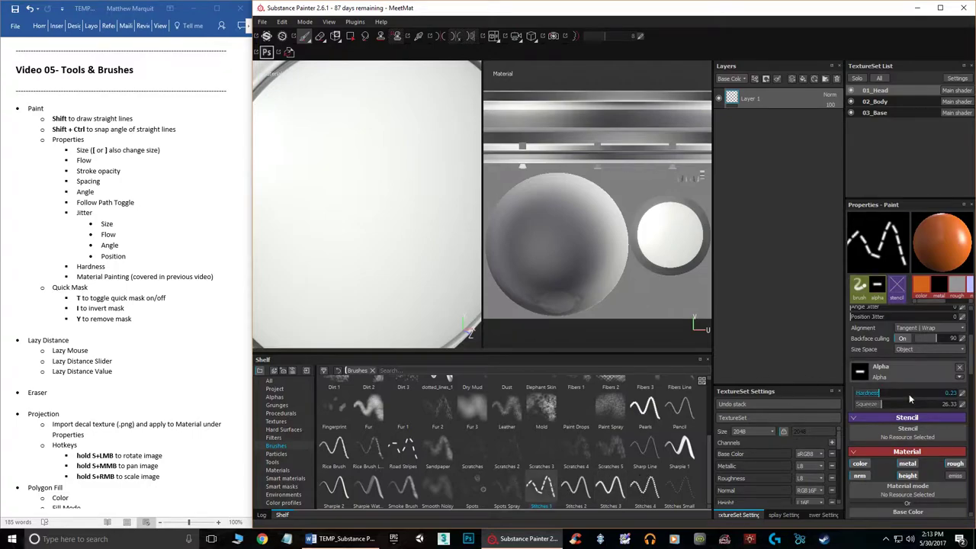
{"action": "left_click_drag", "start_coordinate": [880, 391], "coordinate": [931, 390]}
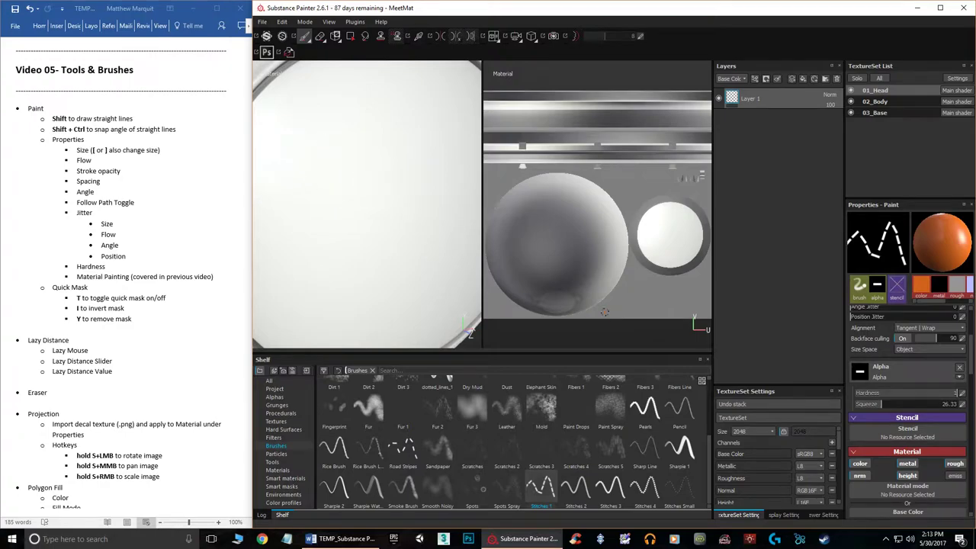
{"action": "mouse_move", "coordinate": [360, 164]}
{"action": "left_mouse_down"}
{"action": "mouse_move", "coordinate": [347, 233]}
{"action": "mouse_move", "coordinate": [385, 289]}
{"action": "left_mouse_up"}
{"action": "key", "text": "ctrl+z"}
{"action": "left_click_drag", "start_coordinate": [375, 107], "coordinate": [379, 136]}
{"action": "left_click_drag", "start_coordinate": [957, 394], "coordinate": [838, 393]}
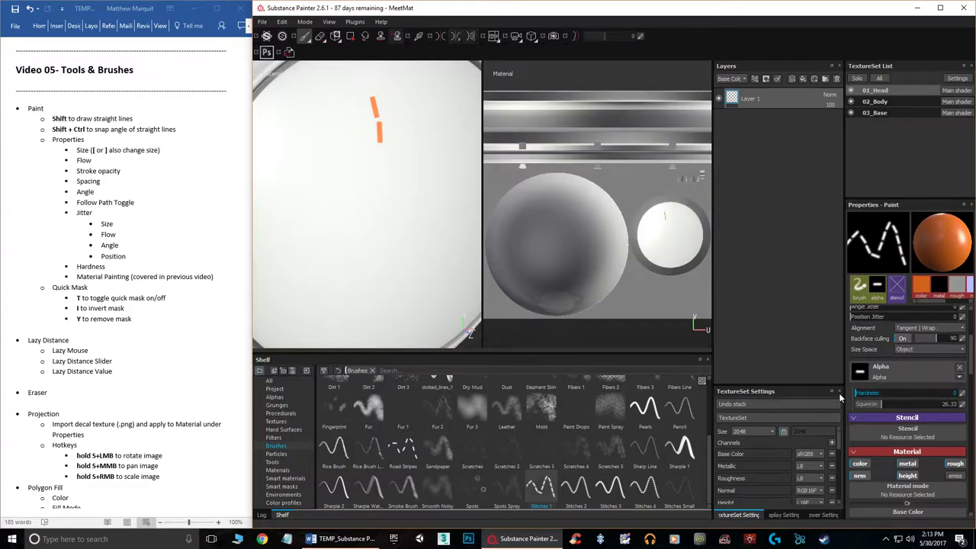
{"action": "left_click_drag", "start_coordinate": [346, 160], "coordinate": [373, 231]}
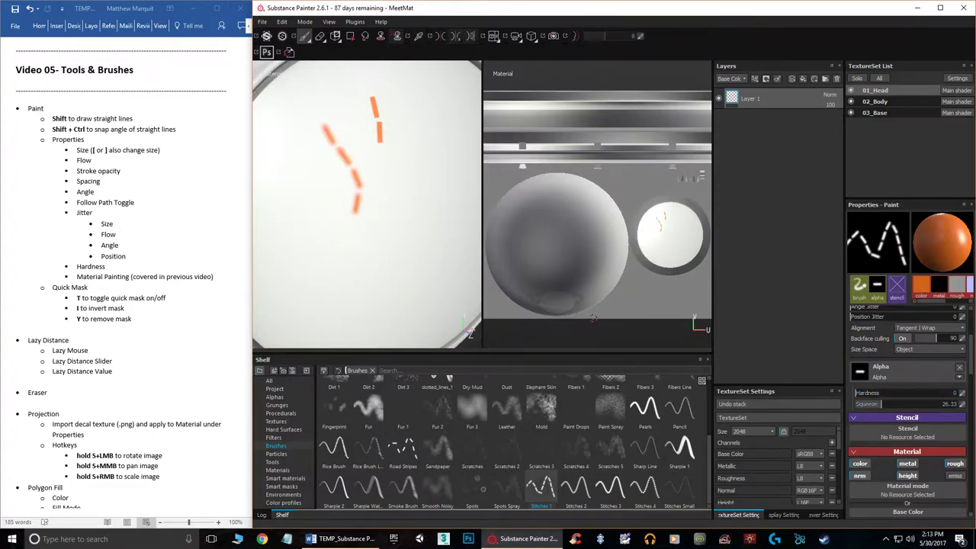
- Paint one short stroke with the Default Hard brush and one with the Default Soft brush on opposite sides of the face disc
{"action": "scroll", "coordinate": [655, 410], "scroll_direction": "up", "scroll_amount": 3}
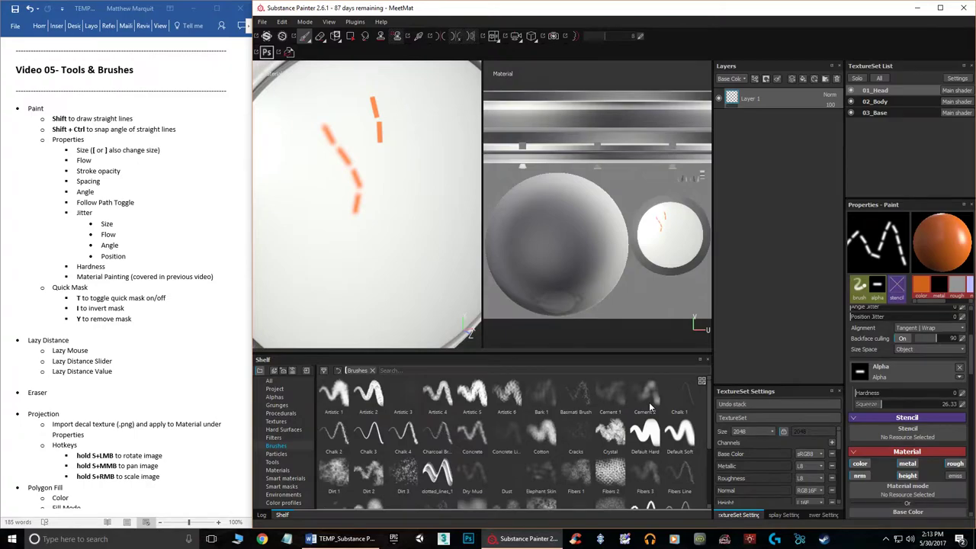
{"action": "left_click", "coordinate": [654, 444]}
{"action": "left_click_drag", "start_coordinate": [288, 212], "coordinate": [314, 256]}
{"action": "left_click", "coordinate": [680, 442]}
{"action": "mouse_move", "coordinate": [412, 185]}
{"action": "left_mouse_down"}
{"action": "mouse_move", "coordinate": [434, 228]}
{"action": "mouse_move", "coordinate": [415, 294]}
{"action": "left_mouse_up"}
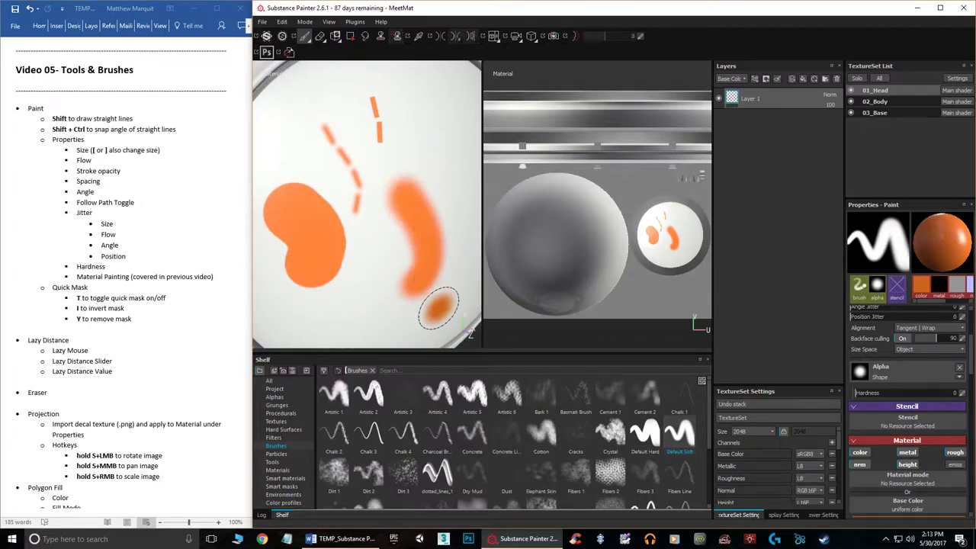
- Undo the two hardness stitch strokes and the Default Hard and Default Soft strokes to clear the face disc
{"action": "key", "text": "ctrl+z"}
{"action": "key", "text": "ctrl+z"}
{"action": "key", "text": "ctrl+z"}
{"action": "key", "text": "ctrl+z"}
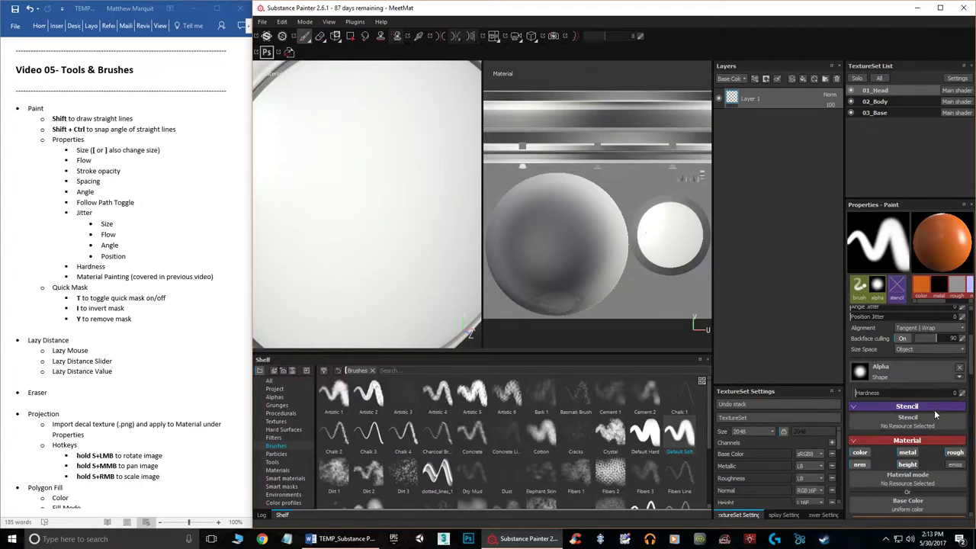
- Load the Stitches 2 brush, set its alpha squeeze to 9.42, and paint a small curved stroke on the face disc
{"action": "scroll", "coordinate": [921, 408], "scroll_direction": "up", "scroll_amount": 2}
{"action": "scroll", "coordinate": [921, 409], "scroll_direction": "up", "scroll_amount": 1}
{"action": "scroll", "coordinate": [925, 410], "scroll_direction": "down", "scroll_amount": 1}
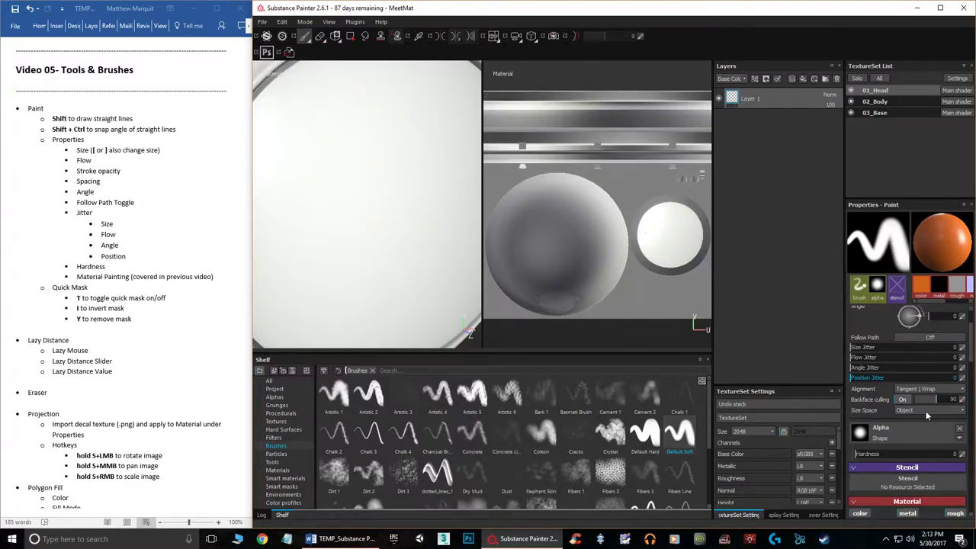
{"action": "scroll", "coordinate": [593, 474], "scroll_direction": "down", "scroll_amount": 3}
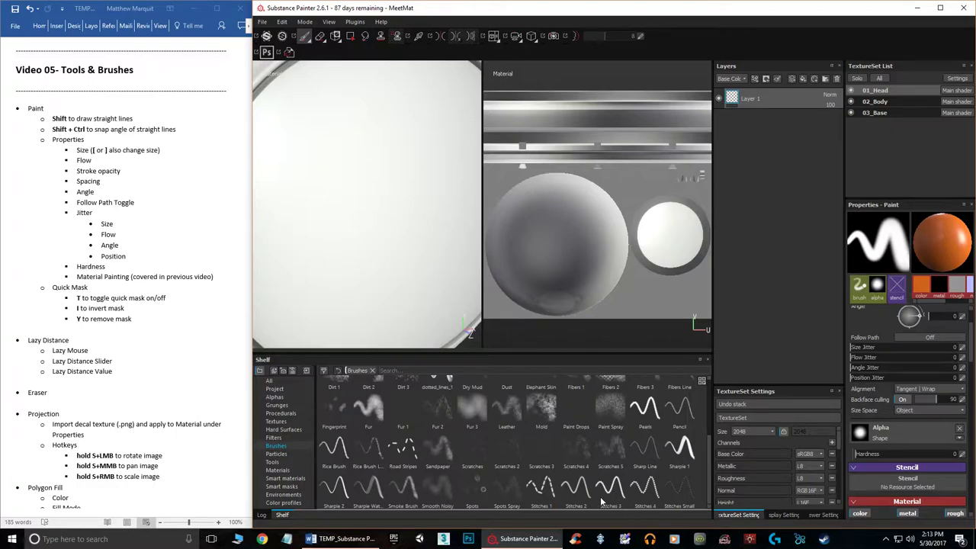
{"action": "left_click", "coordinate": [601, 499]}
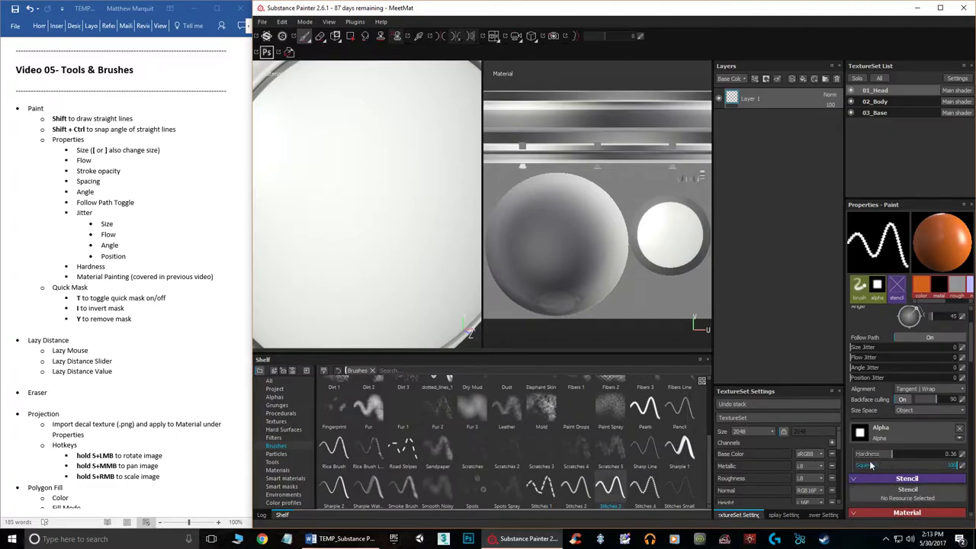
{"action": "left_click", "coordinate": [575, 492]}
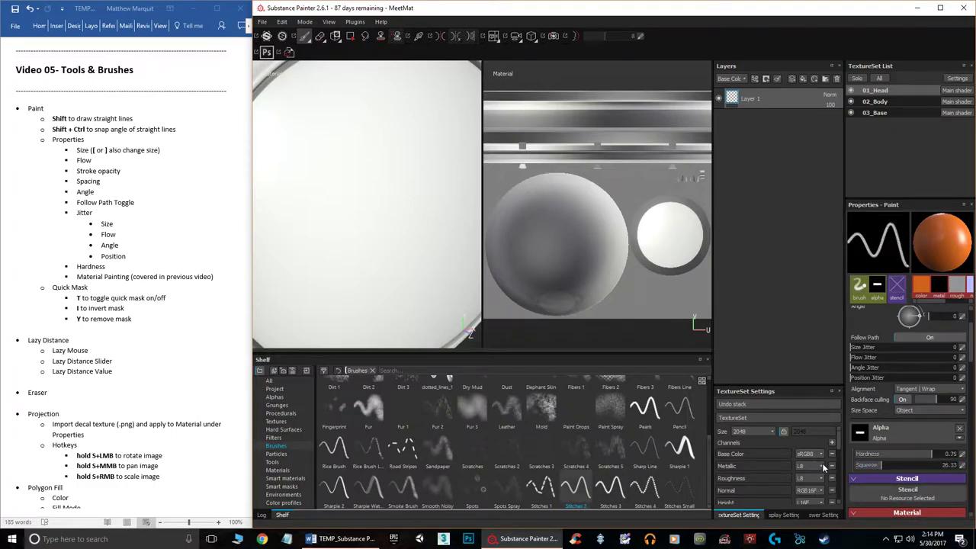
{"action": "left_click_drag", "start_coordinate": [878, 465], "coordinate": [865, 465]}
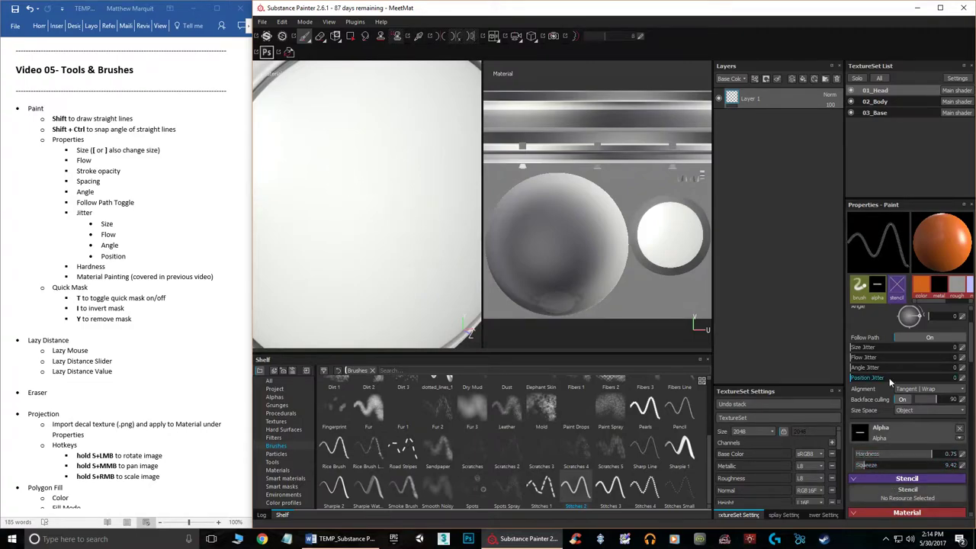
{"action": "mouse_move", "coordinate": [340, 142]}
{"action": "left_mouse_down"}
{"action": "mouse_move", "coordinate": [405, 163]}
{"action": "mouse_move", "coordinate": [397, 224]}
{"action": "left_mouse_up"}
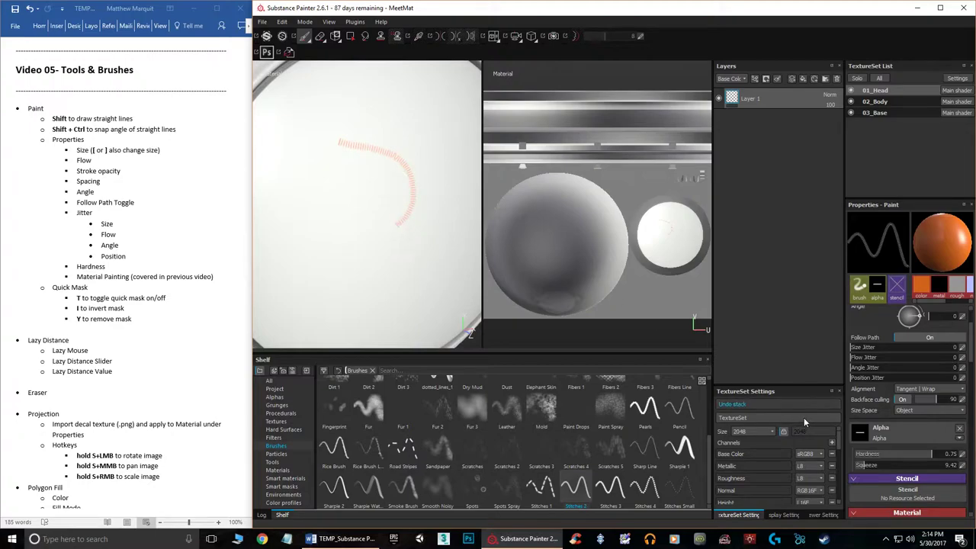
- Set the brush size to 22.57 and paint a curved stroke of long thin stitches down the face disc
{"action": "scroll", "coordinate": [890, 349], "scroll_direction": "up", "scroll_amount": 2}
{"action": "left_click_drag", "start_coordinate": [877, 325], "coordinate": [896, 326]}
{"action": "mouse_move", "coordinate": [338, 183]}
{"action": "left_mouse_down"}
{"action": "mouse_move", "coordinate": [360, 305]}
{"action": "mouse_move", "coordinate": [395, 313]}
{"action": "left_mouse_up"}
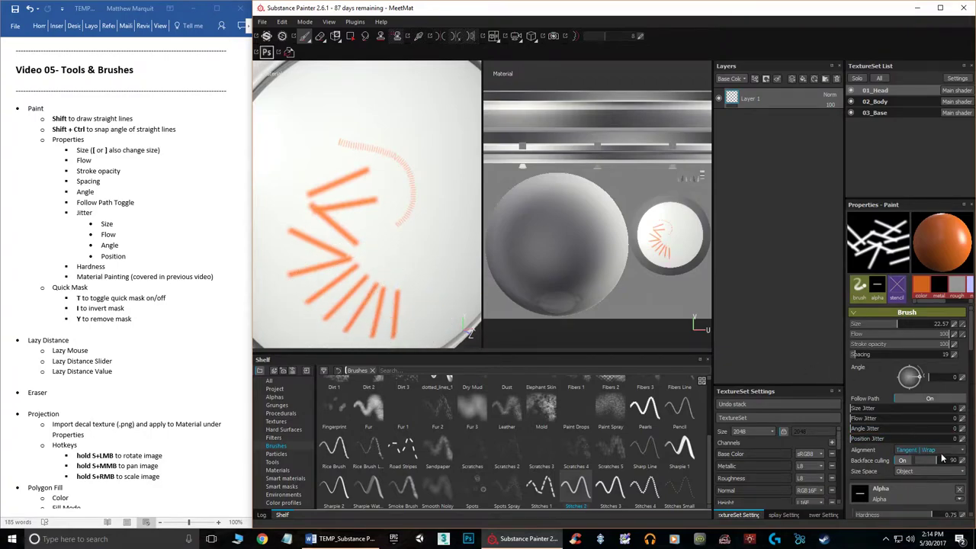
- Set the alpha squeeze to 85.15, paint a wide curved stroke on the face disc, and add a single square stamp beside it
{"action": "scroll", "coordinate": [877, 437], "scroll_direction": "down", "scroll_amount": 3}
{"action": "left_click_drag", "start_coordinate": [866, 437], "coordinate": [942, 436]}
{"action": "mouse_move", "coordinate": [396, 133]}
{"action": "left_mouse_down"}
{"action": "mouse_move", "coordinate": [389, 149]}
{"action": "mouse_move", "coordinate": [433, 238]}
{"action": "mouse_move", "coordinate": [429, 252]}
{"action": "left_mouse_up"}
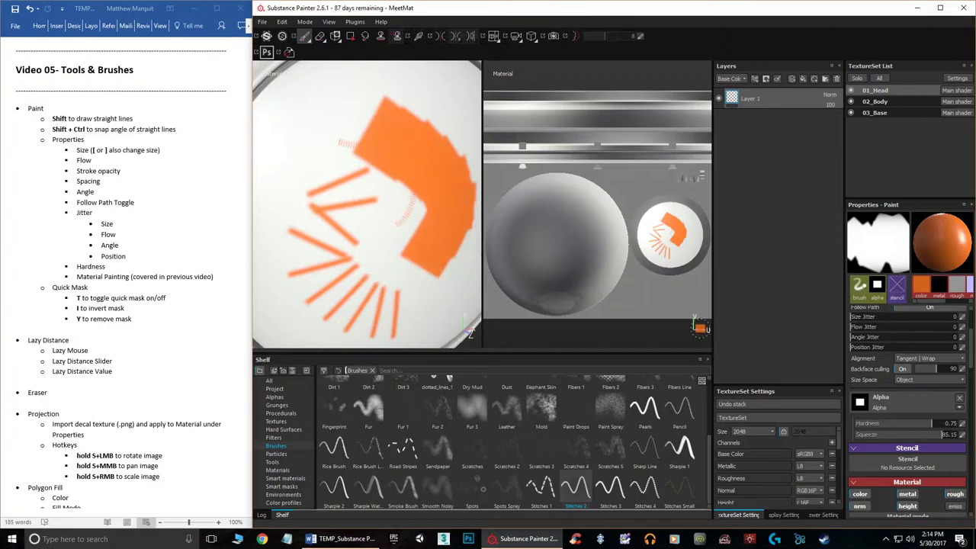
{"action": "left_click", "coordinate": [309, 122]}
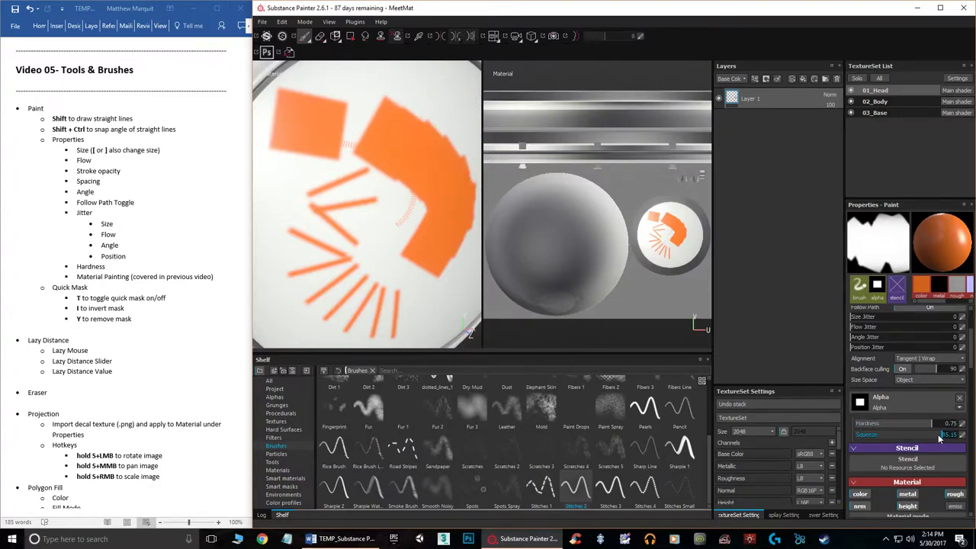
- Lower the alpha squeeze to 1, and set it back to 9.42
{"action": "mouse_move", "coordinate": [938, 434]}
{"action": "left_mouse_down"}
{"action": "mouse_move", "coordinate": [881, 434]}
{"action": "mouse_move", "coordinate": [914, 443]}
{"action": "mouse_move", "coordinate": [847, 438]}
{"action": "left_mouse_up"}
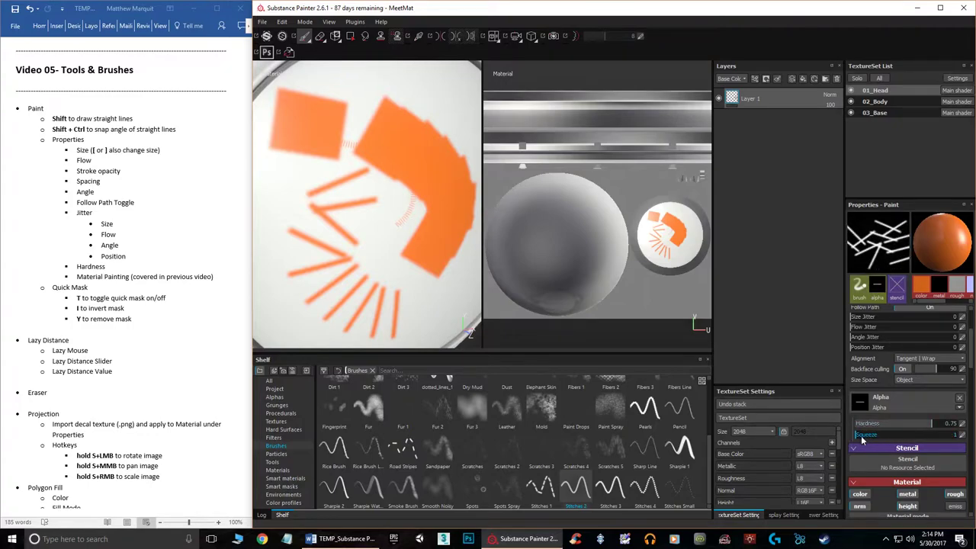
{"action": "mouse_move", "coordinate": [895, 437]}
{"action": "left_mouse_down"}
{"action": "mouse_move", "coordinate": [934, 436]}
{"action": "mouse_move", "coordinate": [863, 435]}
{"action": "left_mouse_up"}
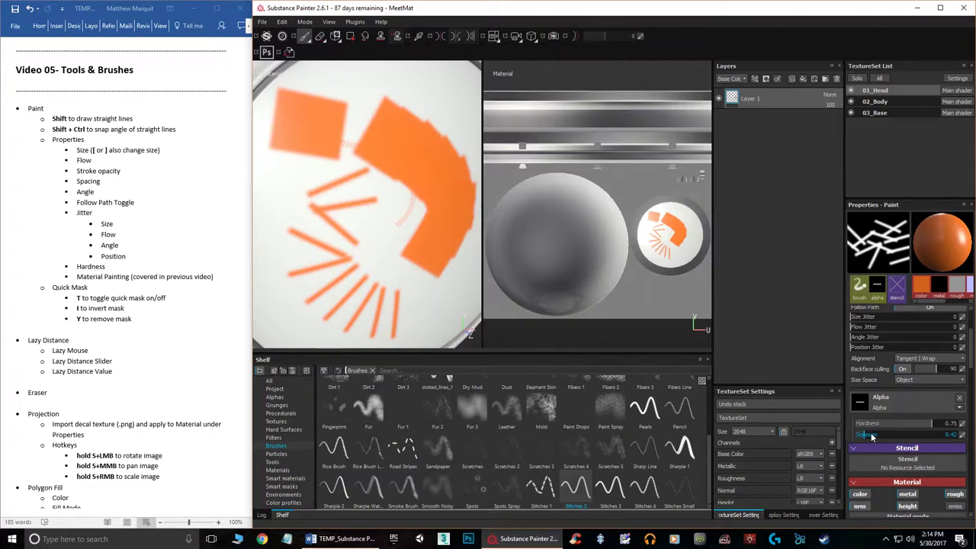
- Examine the brush's material channels and enlarge the TextureSet Settings to show the full channel list for comparison
{"action": "scroll", "coordinate": [915, 435], "scroll_direction": "down", "scroll_amount": 10}
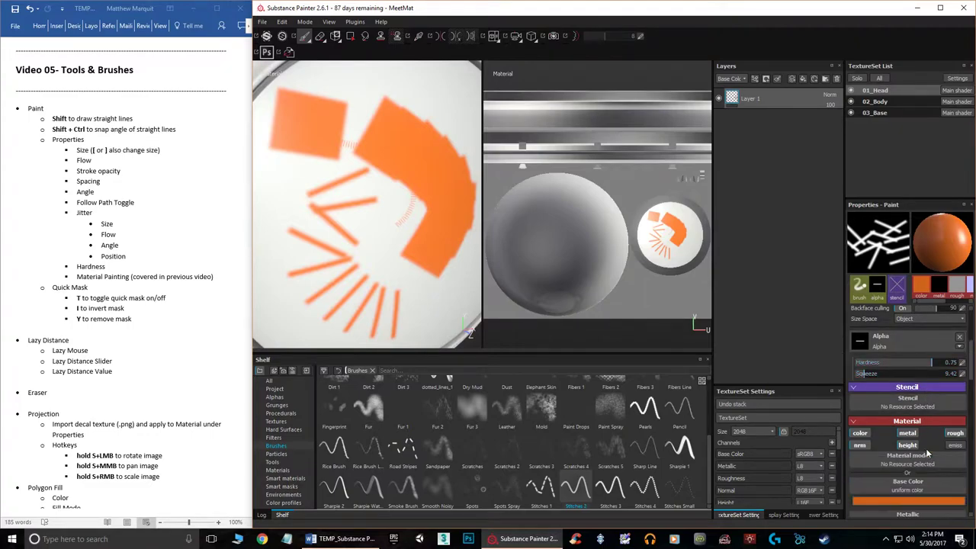
{"action": "scroll", "coordinate": [925, 442], "scroll_direction": "up", "scroll_amount": 4}
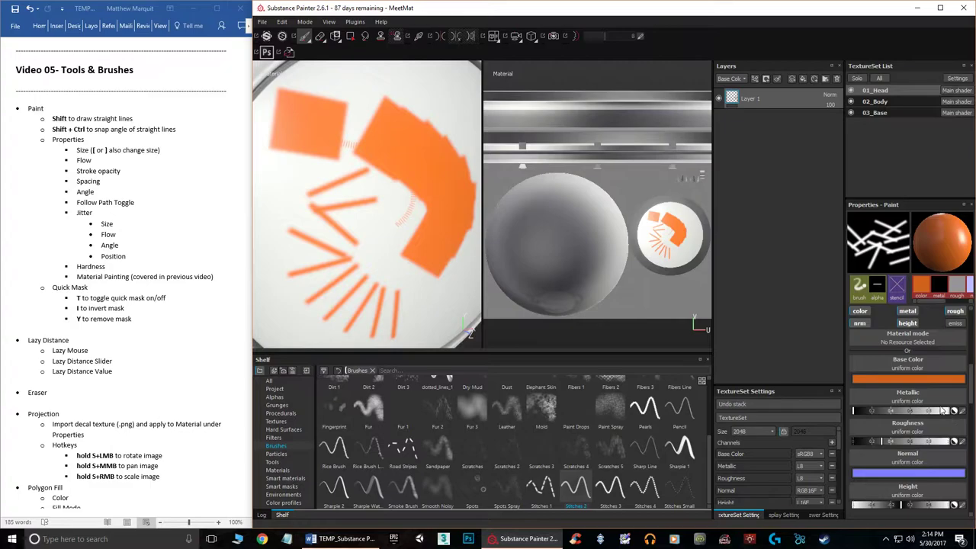
{"action": "scroll", "coordinate": [944, 410], "scroll_direction": "down", "scroll_amount": 1}
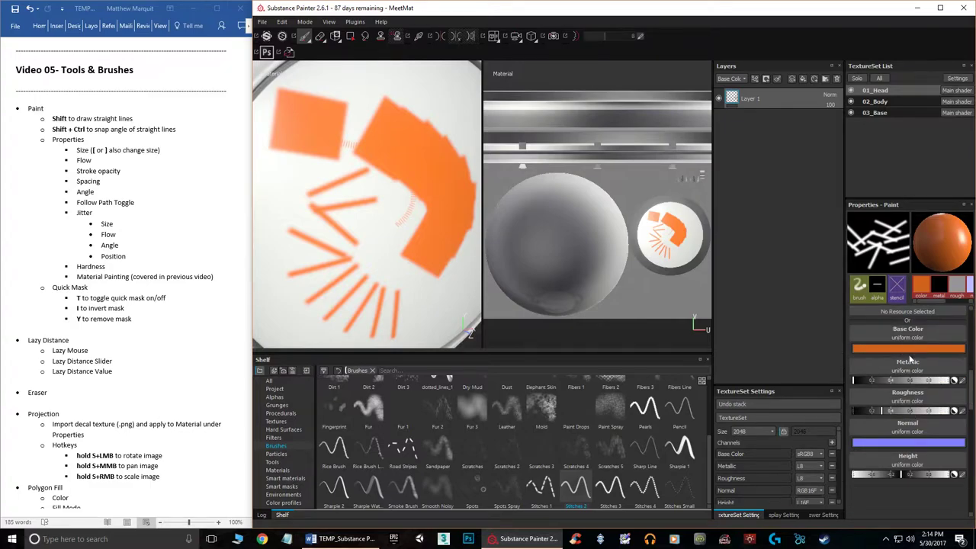
{"action": "left_click_drag", "start_coordinate": [783, 385], "coordinate": [781, 306]}
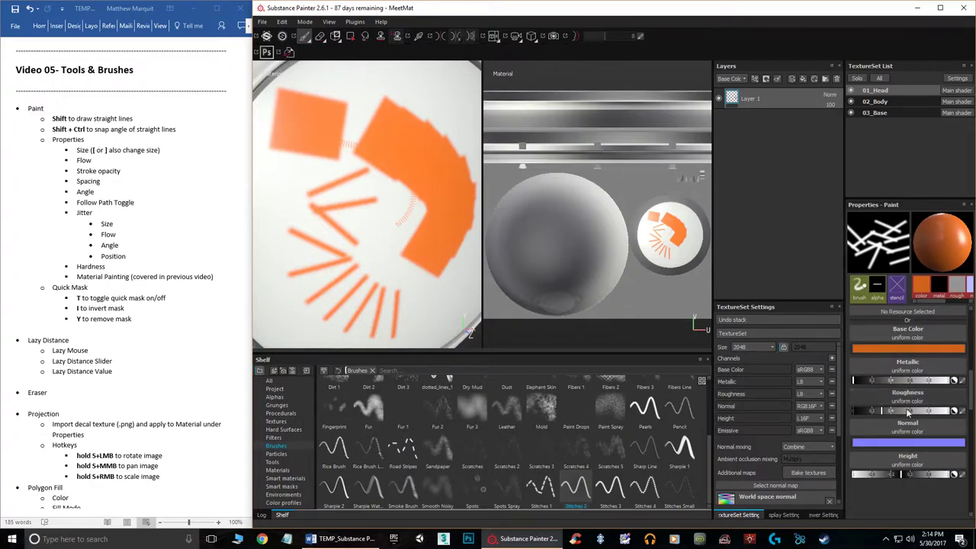
- Switch the emissive channel of the brush material on, look over the channel settings, and switch it off again
{"action": "scroll", "coordinate": [912, 431], "scroll_direction": "up", "scroll_amount": 3}
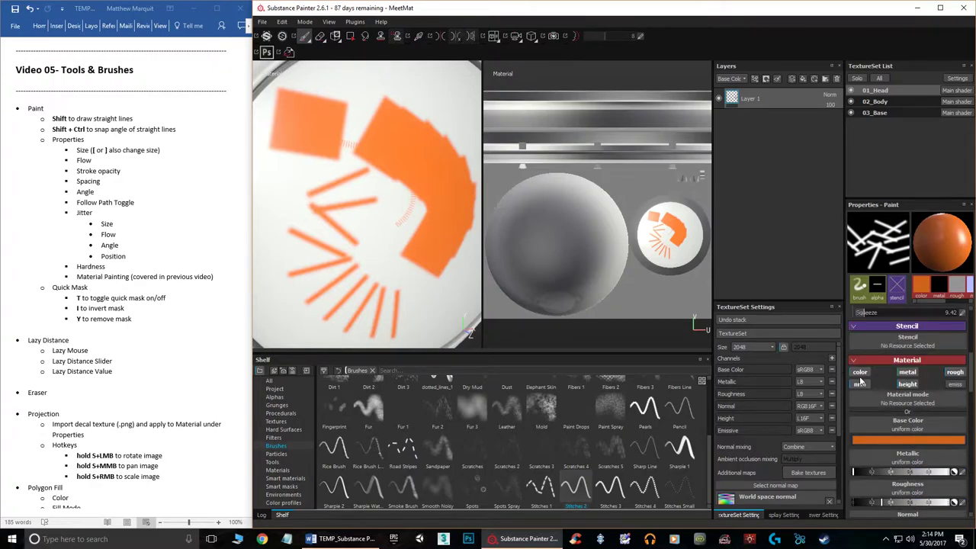
{"action": "left_click", "coordinate": [908, 383]}
{"action": "scroll", "coordinate": [930, 394], "scroll_direction": "down", "scroll_amount": 2}
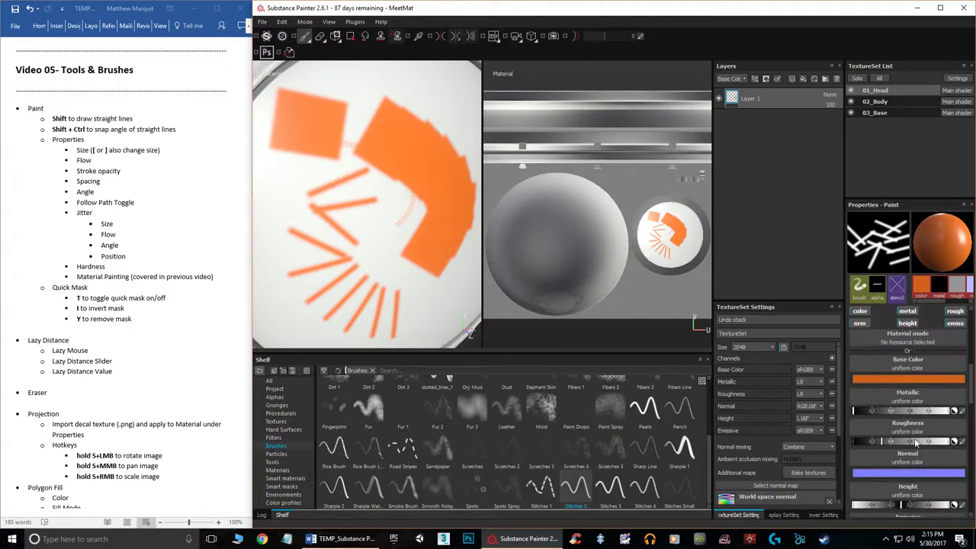
{"action": "scroll", "coordinate": [961, 369], "scroll_direction": "up", "scroll_amount": 1}
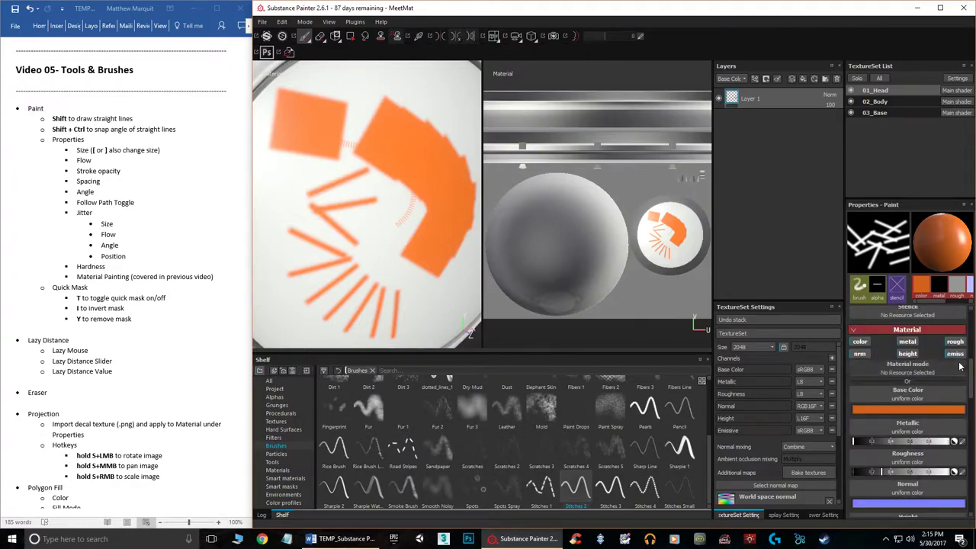
{"action": "left_click", "coordinate": [906, 354]}
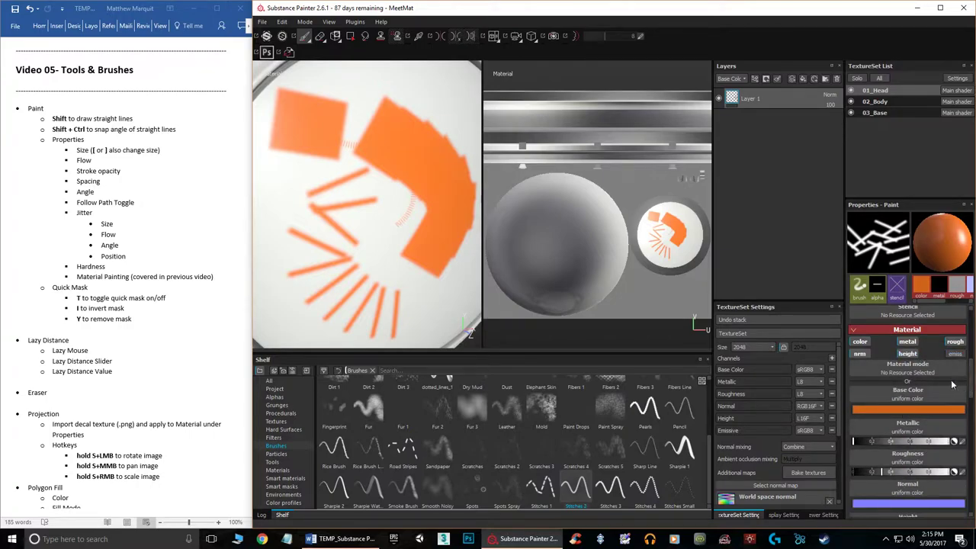
- Switch the emissive channel of the brush material back on and undo the orange strokes on the face disc
{"action": "left_click", "coordinate": [956, 355]}
{"action": "scroll", "coordinate": [367, 234], "scroll_direction": "down", "scroll_amount": 4}
{"action": "key", "text": "ctrl+z"}
{"action": "key", "text": "ctrl+z"}
{"action": "key", "text": "ctrl+z"}
{"action": "key", "text": "ctrl+z"}
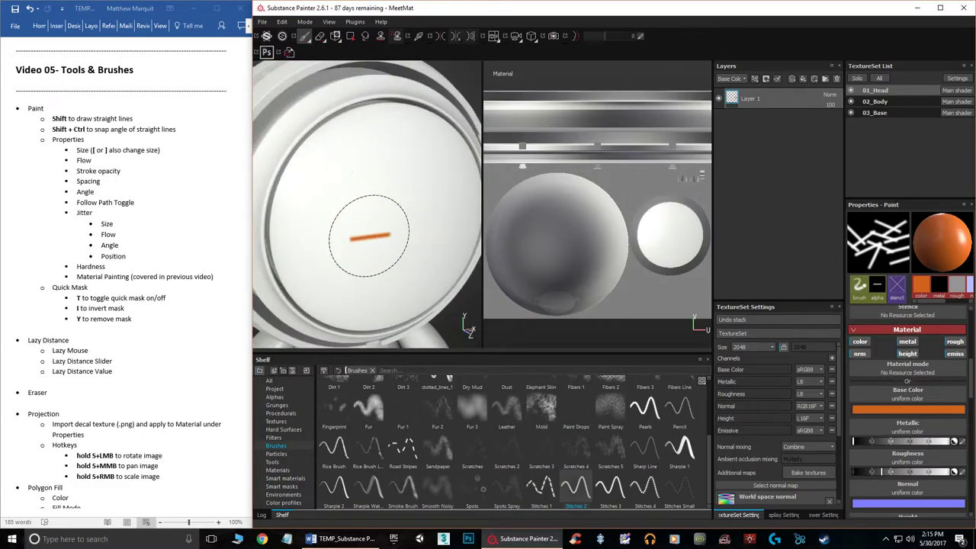
- Choose the Default Hard brush preset for painting on the face disc
{"action": "mouse_move", "coordinate": [371, 224]}
{"action": "left_mouse_down", "text": "alt"}
{"action": "mouse_move", "coordinate": [384, 200]}
{"action": "mouse_move", "coordinate": [392, 227]}
{"action": "mouse_move", "coordinate": [403, 209]}
{"action": "mouse_move", "coordinate": [366, 185]}
{"action": "mouse_move", "coordinate": [394, 214]}
{"action": "mouse_move", "coordinate": [396, 197]}
{"action": "left_mouse_up", "text": "alt"}
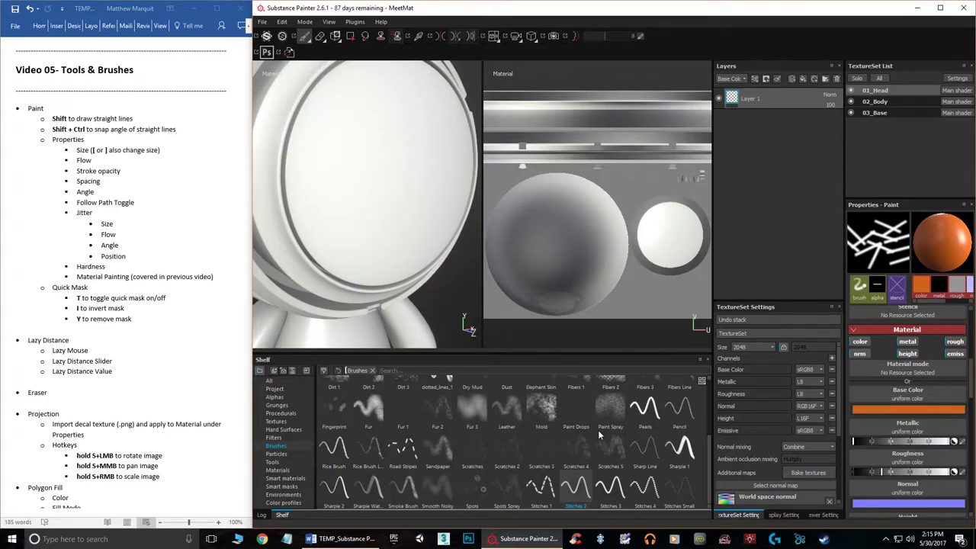
{"action": "scroll", "coordinate": [601, 431], "scroll_direction": "up", "scroll_amount": 3}
{"action": "left_click", "coordinate": [638, 436]}
{"action": "left_click", "coordinate": [350, 166]}
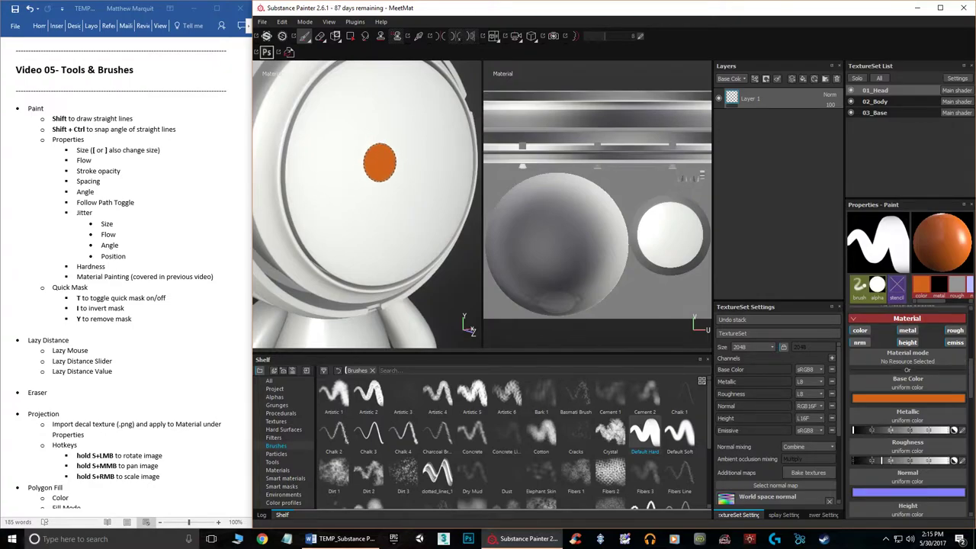
- Start editing a quick mask and paint a large solid black patch over the right part of the face disc
{"action": "key", "text": "t"}
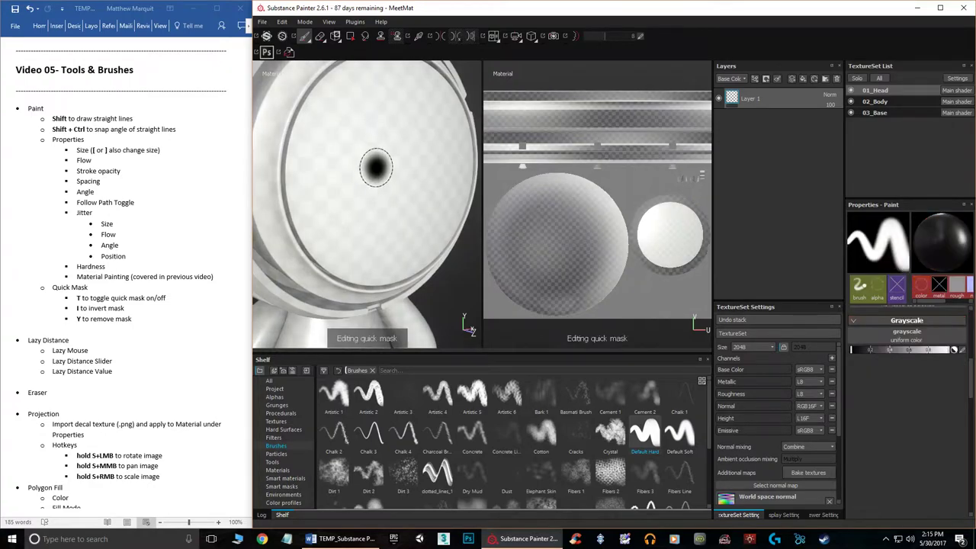
{"action": "mouse_move", "coordinate": [411, 253]}
{"action": "left_mouse_down"}
{"action": "mouse_move", "coordinate": [433, 213]}
{"action": "mouse_move", "coordinate": [446, 240]}
{"action": "mouse_move", "coordinate": [439, 152]}
{"action": "mouse_move", "coordinate": [396, 229]}
{"action": "mouse_move", "coordinate": [419, 227]}
{"action": "left_mouse_up"}
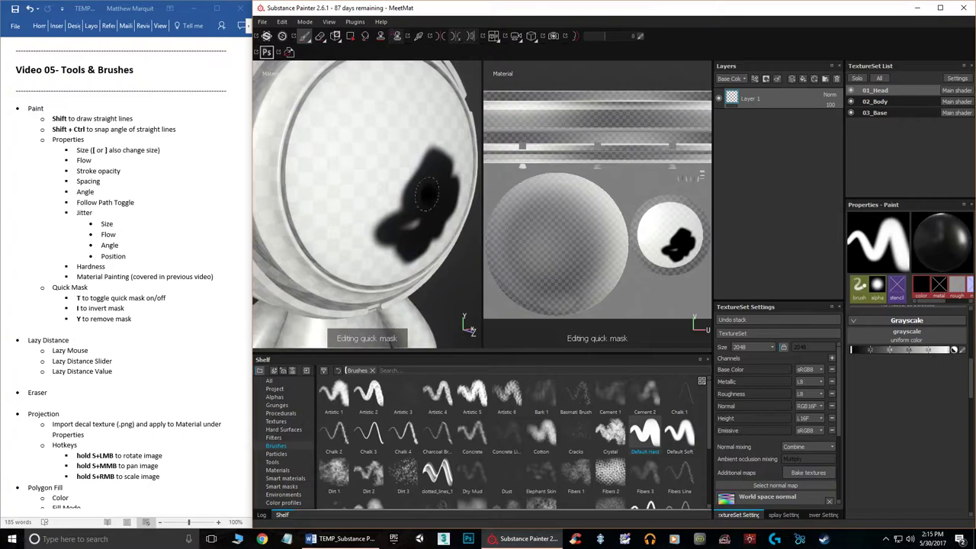
{"action": "mouse_move", "coordinate": [396, 206]}
{"action": "left_mouse_down"}
{"action": "mouse_move", "coordinate": [456, 172]}
{"action": "mouse_move", "coordinate": [377, 244]}
{"action": "mouse_move", "coordinate": [451, 219]}
{"action": "mouse_move", "coordinate": [441, 138]}
{"action": "mouse_move", "coordinate": [415, 263]}
{"action": "mouse_move", "coordinate": [456, 225]}
{"action": "mouse_move", "coordinate": [425, 139]}
{"action": "mouse_move", "coordinate": [408, 249]}
{"action": "mouse_move", "coordinate": [374, 222]}
{"action": "mouse_move", "coordinate": [435, 127]}
{"action": "mouse_move", "coordinate": [441, 144]}
{"action": "left_mouse_up"}
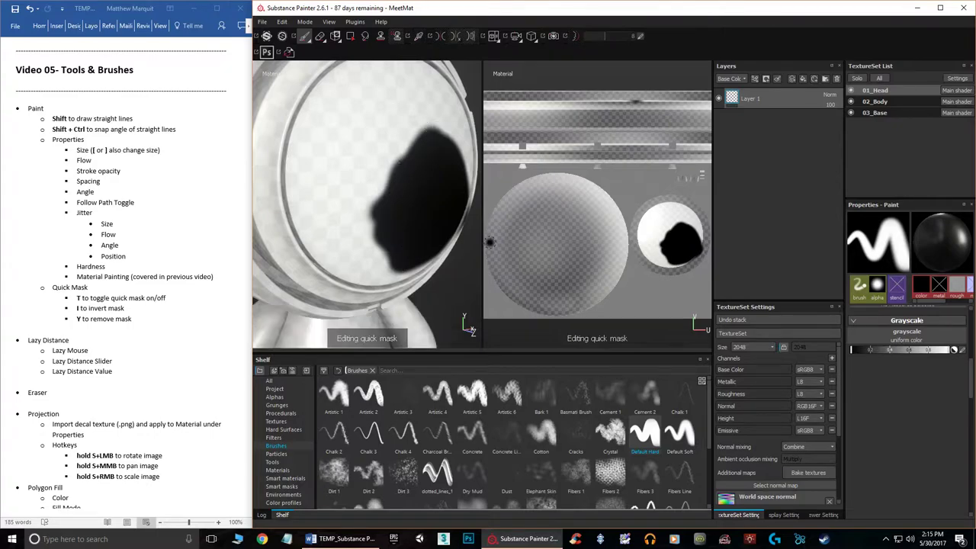
- Put the quick mask to use and paint orange strokes around and across the masked patch on the face disc
{"action": "key", "text": "t"}
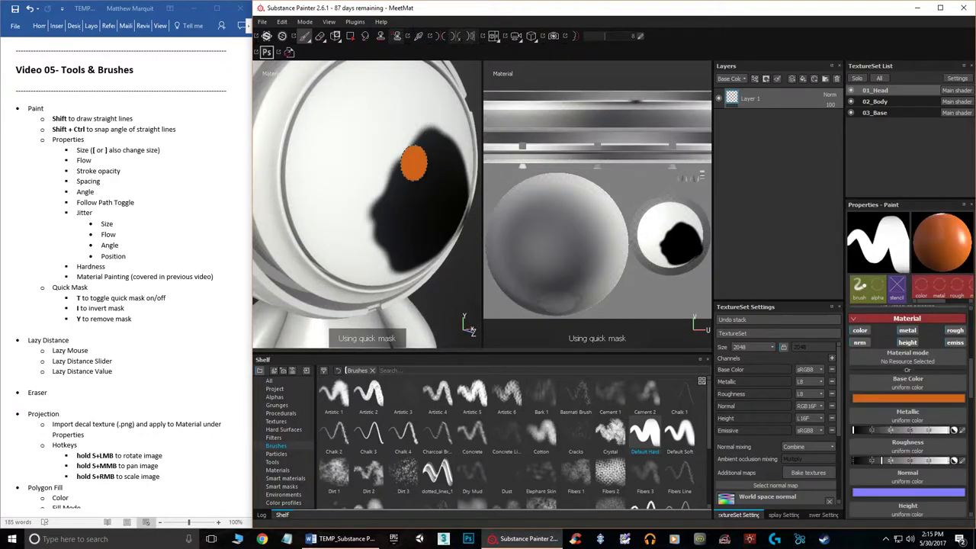
{"action": "mouse_move", "coordinate": [335, 134]}
{"action": "left_mouse_down"}
{"action": "mouse_move", "coordinate": [388, 119]}
{"action": "mouse_move", "coordinate": [343, 225]}
{"action": "mouse_move", "coordinate": [366, 266]}
{"action": "mouse_move", "coordinate": [415, 286]}
{"action": "mouse_move", "coordinate": [448, 168]}
{"action": "mouse_move", "coordinate": [412, 116]}
{"action": "left_mouse_up"}
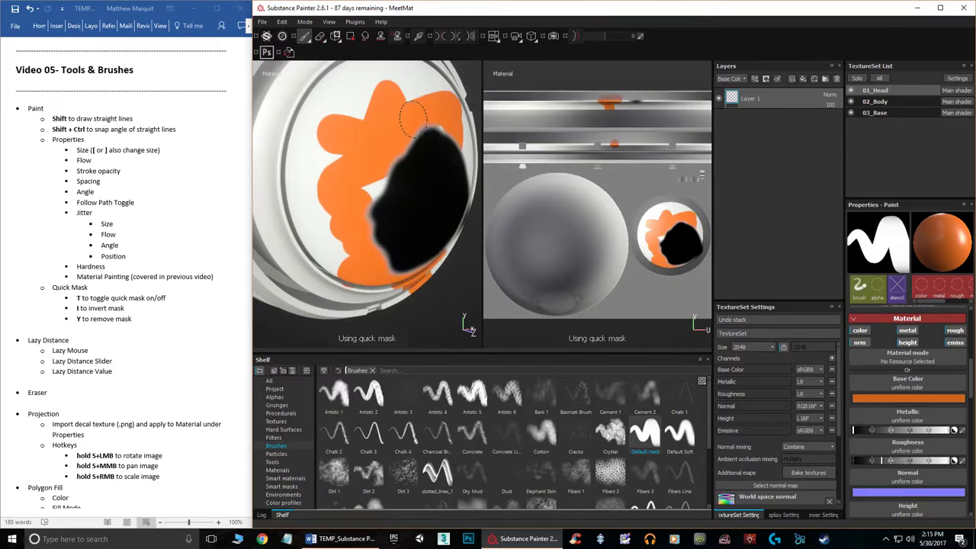
{"action": "mouse_move", "coordinate": [423, 175]}
{"action": "left_mouse_down"}
{"action": "mouse_move", "coordinate": [385, 194]}
{"action": "mouse_move", "coordinate": [404, 215]}
{"action": "left_mouse_up"}
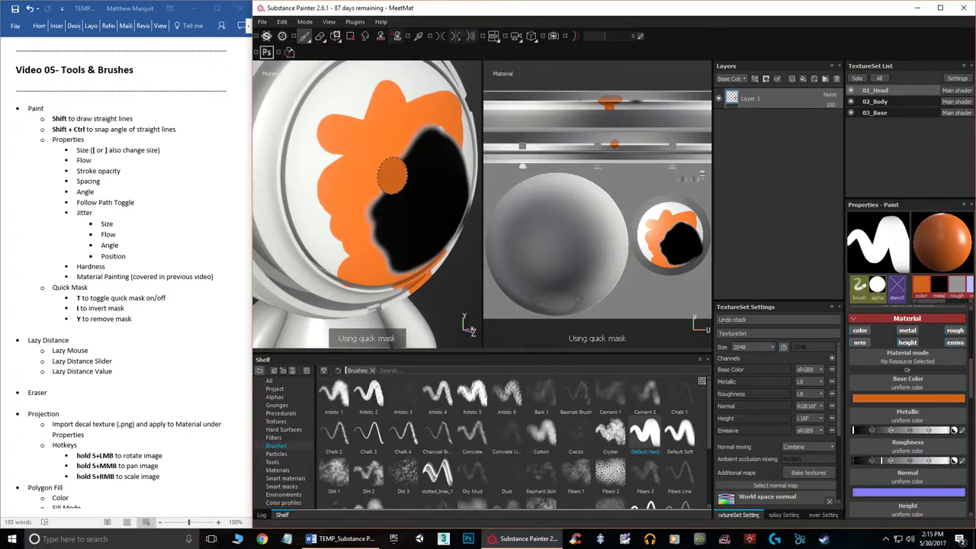
- Return to editing the quick mask, invert it and invert it back, and remove the mask
{"action": "key", "text": "t"}
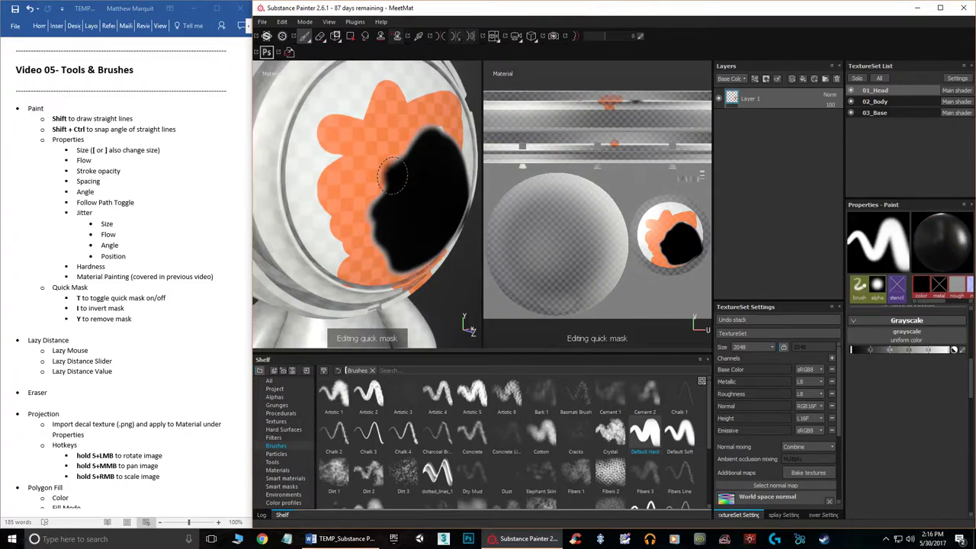
{"action": "key", "text": "i"}
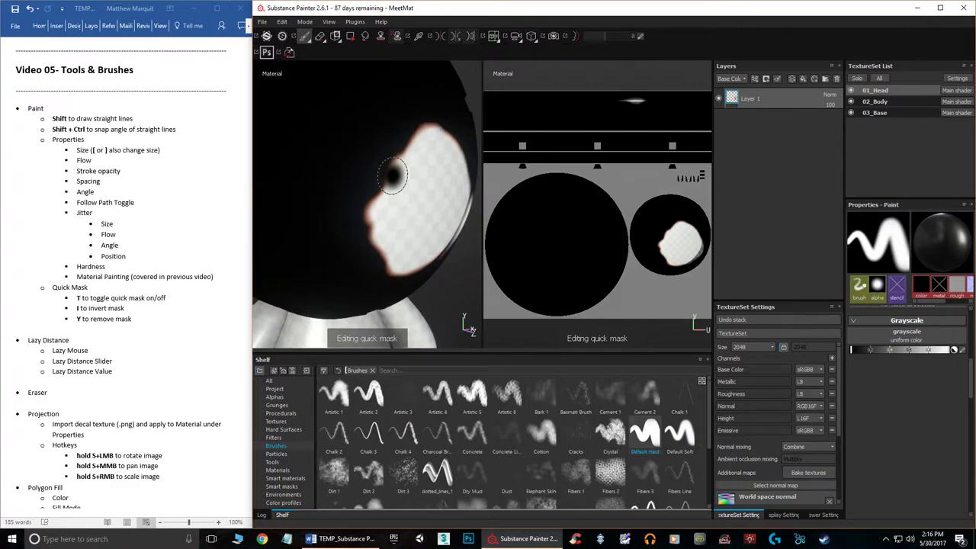
{"action": "key", "text": "i"}
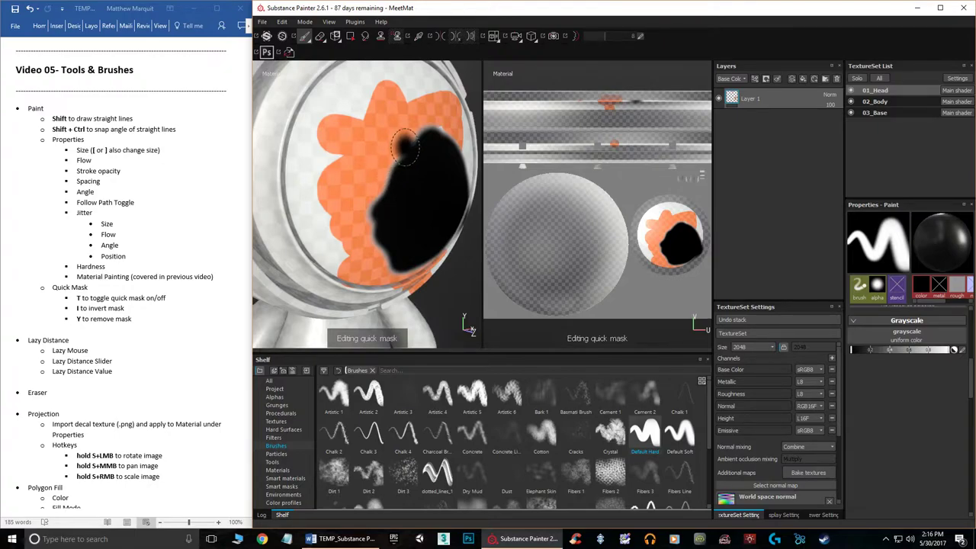
{"action": "right_click", "coordinate": [411, 162]}
{"action": "key", "text": "Escape"}
{"action": "key", "text": "t"}
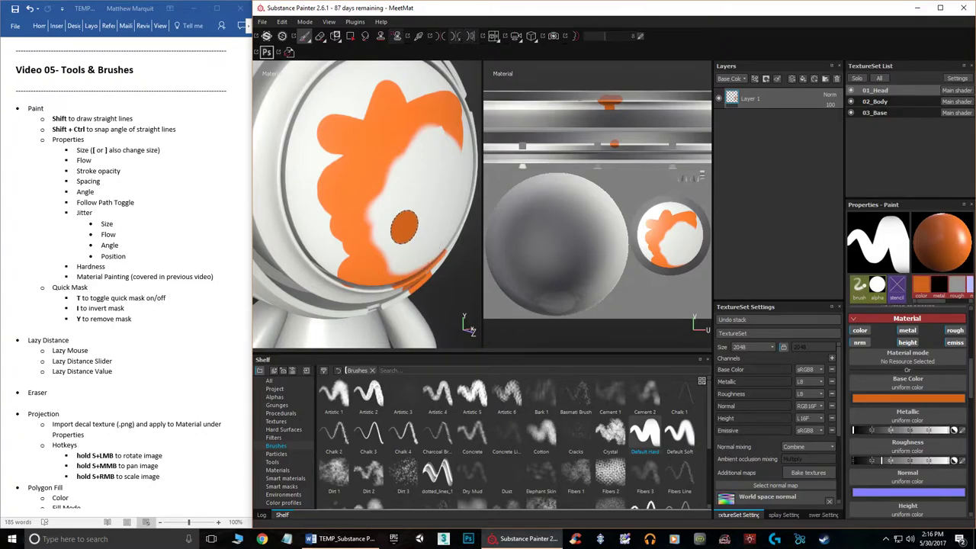
- Start a new quick mask and paint a rough patch on the left part of the face disc with the Cotton brush
{"action": "key", "text": "t"}
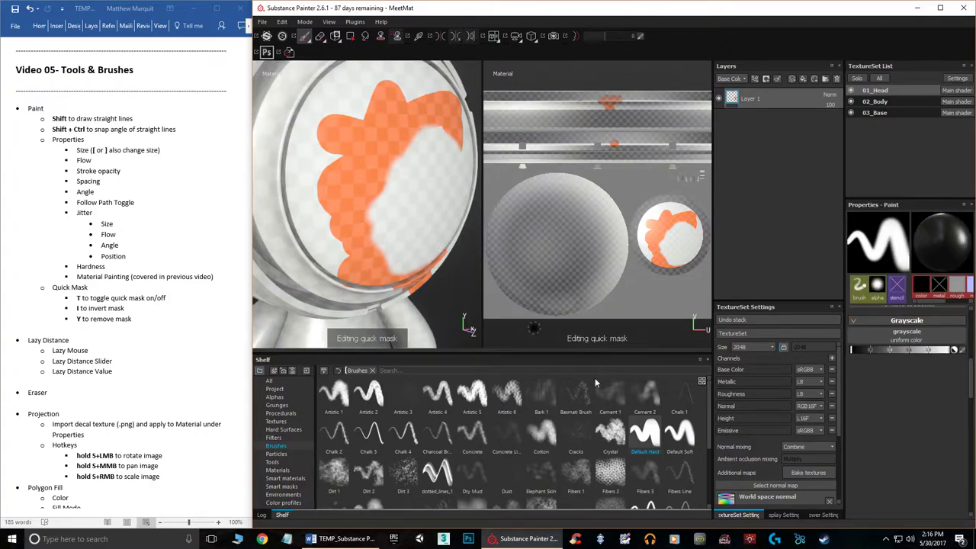
{"action": "left_click", "coordinate": [543, 434]}
{"action": "mouse_move", "coordinate": [360, 169]}
{"action": "left_mouse_down"}
{"action": "mouse_move", "coordinate": [327, 163]}
{"action": "mouse_move", "coordinate": [332, 255]}
{"action": "mouse_move", "coordinate": [345, 173]}
{"action": "mouse_move", "coordinate": [313, 240]}
{"action": "mouse_move", "coordinate": [335, 252]}
{"action": "left_mouse_up"}
{"action": "left_click", "coordinate": [414, 263]}
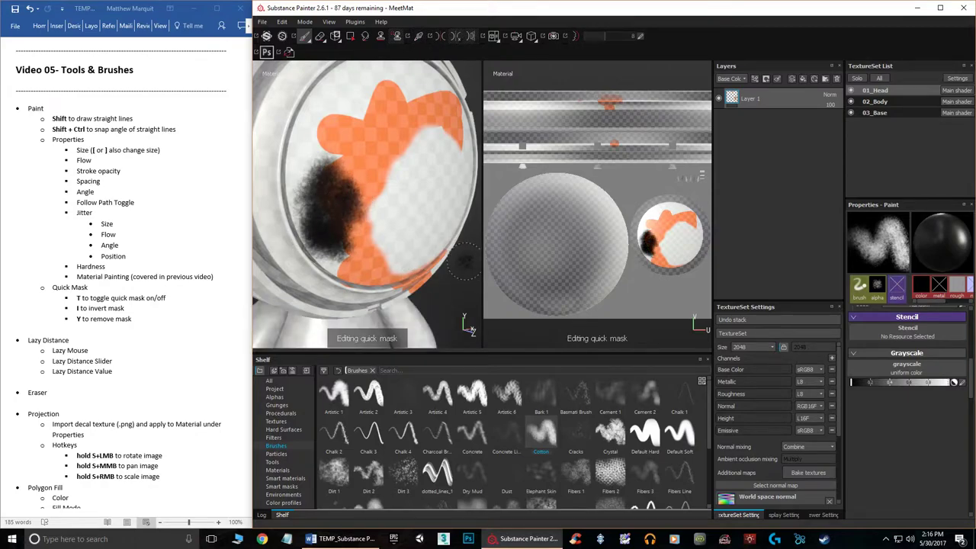
- Put the Cotton quick mask to use, paint orange around it, and remove the mask
{"action": "key", "text": "t"}
{"action": "mouse_move", "coordinate": [342, 245]}
{"action": "left_mouse_down"}
{"action": "mouse_move", "coordinate": [326, 257]}
{"action": "mouse_move", "coordinate": [319, 161]}
{"action": "mouse_move", "coordinate": [355, 198]}
{"action": "mouse_move", "coordinate": [332, 174]}
{"action": "mouse_move", "coordinate": [347, 184]}
{"action": "left_mouse_up"}
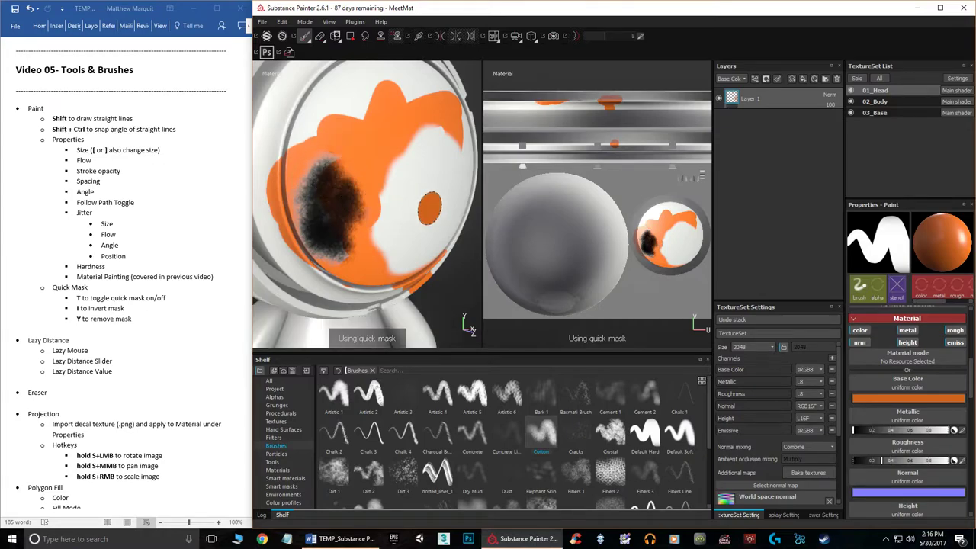
{"action": "key", "text": "y"}
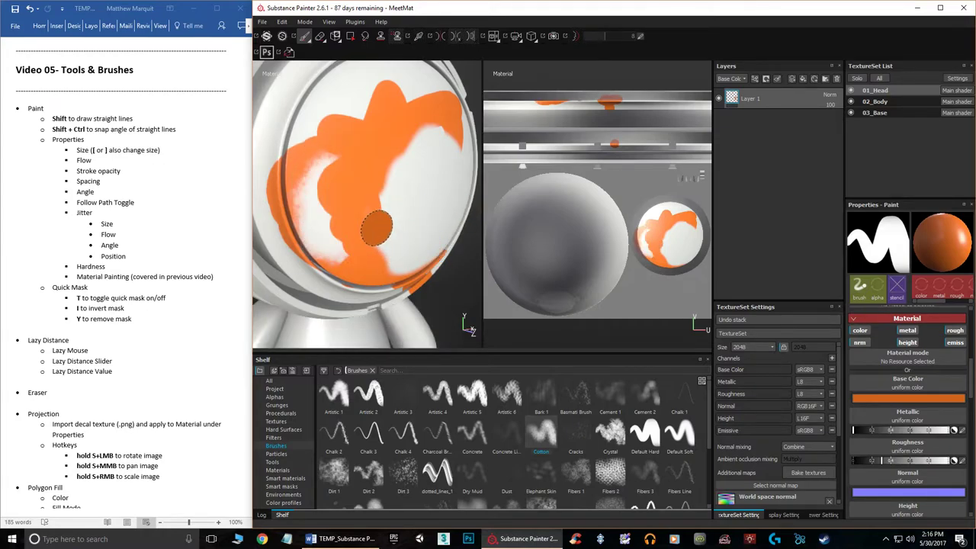
- Inspect the soft edges left by the quick mask and undo the orange strokes on the head
{"action": "scroll", "coordinate": [291, 170], "scroll_direction": "up", "scroll_amount": 3}
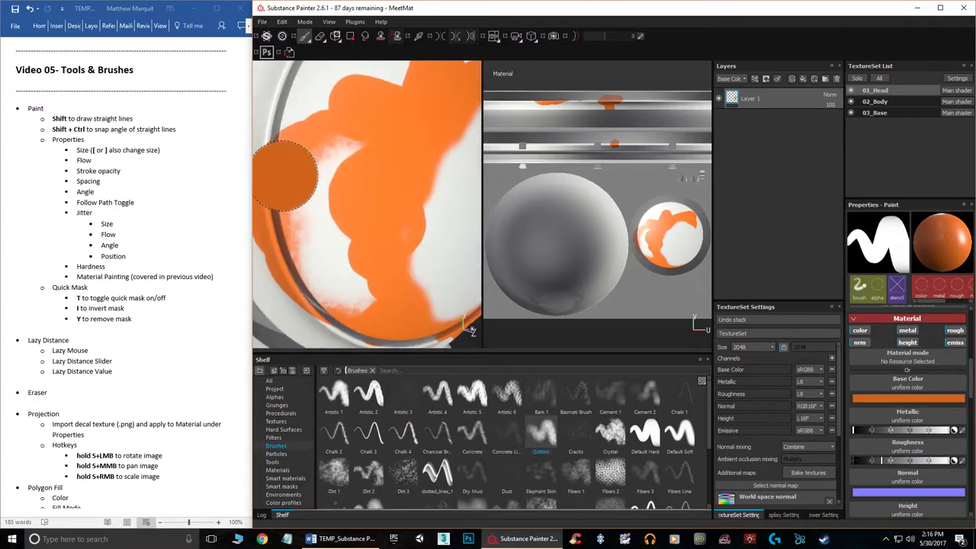
{"action": "scroll", "coordinate": [405, 251], "scroll_direction": "down", "scroll_amount": 2}
{"action": "scroll", "coordinate": [404, 251], "scroll_direction": "down", "scroll_amount": 2}
{"action": "scroll", "coordinate": [405, 252], "scroll_direction": "up", "scroll_amount": 2}
{"action": "scroll", "coordinate": [405, 251], "scroll_direction": "down", "scroll_amount": 4}
{"action": "scroll", "coordinate": [406, 250], "scroll_direction": "up", "scroll_amount": 3}
{"action": "key", "text": "ctrl+z"}
{"action": "key", "text": "ctrl+z"}
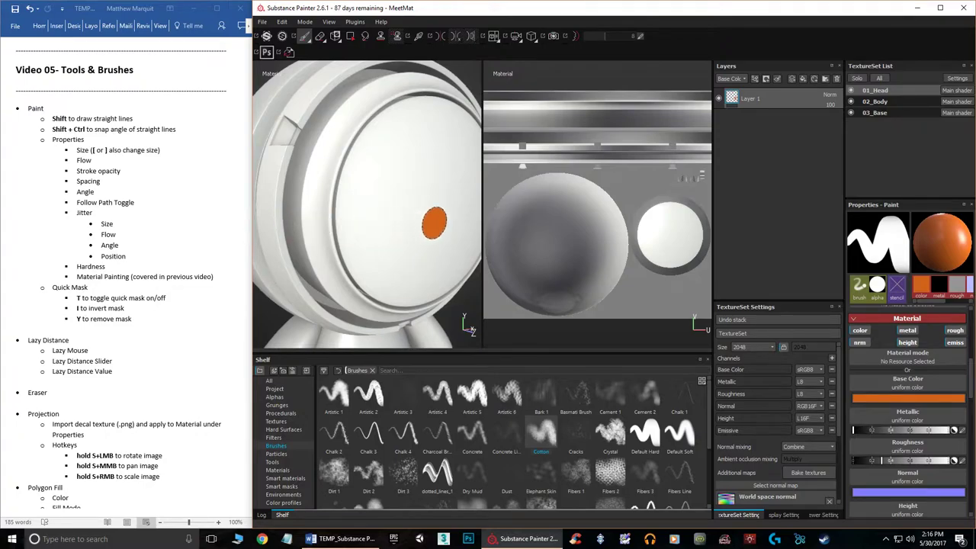
- Paint a thick, roughly triangular orange shape on the face disc and bring the Eraser notes into view
{"action": "left_click_drag", "start_coordinate": [366, 229], "coordinate": [343, 229], "text": "alt"}
{"action": "mouse_move", "coordinate": [420, 221]}
{"action": "left_mouse_down", "text": "alt"}
{"action": "mouse_move", "coordinate": [381, 186]}
{"action": "mouse_move", "coordinate": [387, 170]}
{"action": "left_mouse_up", "text": "alt"}
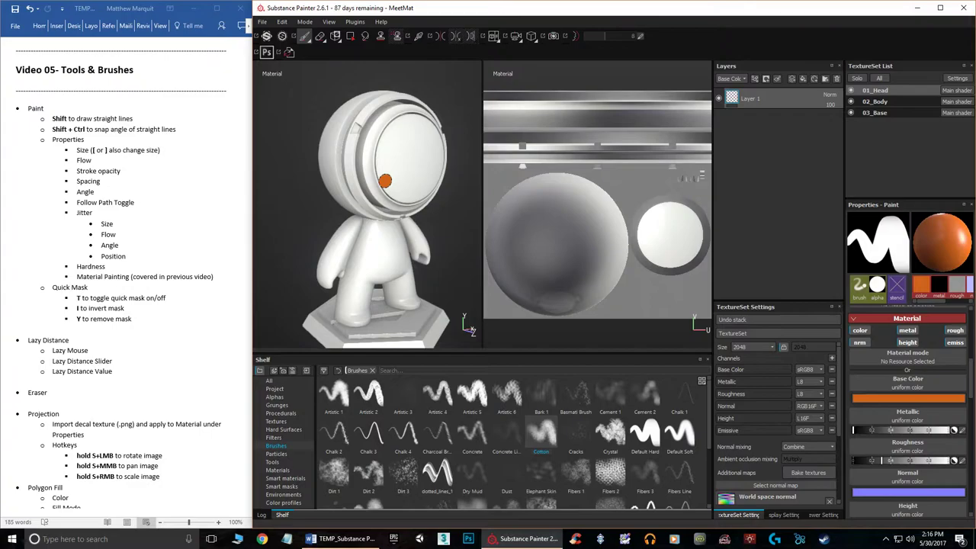
{"action": "key", "text": "ctrl+z"}
{"action": "mouse_move", "coordinate": [407, 147]}
{"action": "left_mouse_down"}
{"action": "mouse_move", "coordinate": [412, 181]}
{"action": "mouse_move", "coordinate": [424, 155]}
{"action": "left_mouse_up"}
{"action": "scroll", "coordinate": [417, 157], "scroll_direction": "down", "scroll_amount": 2}
{"action": "scroll", "coordinate": [415, 157], "scroll_direction": "up", "scroll_amount": 5}
{"action": "scroll", "coordinate": [132, 268], "scroll_direction": "down", "scroll_amount": 6}
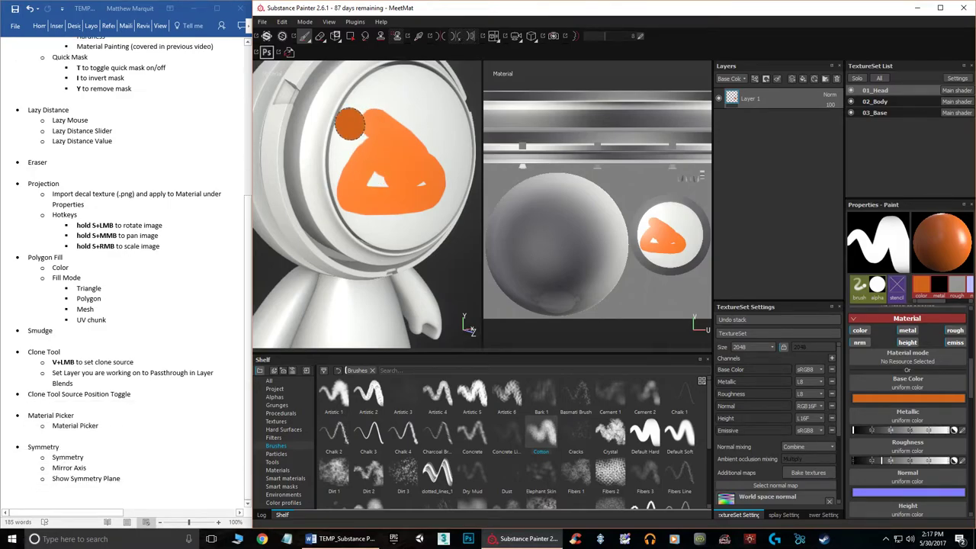
- Erase parts of the orange shape with the default eraser and the Crystal brush, and undo both erasures
{"action": "left_click", "coordinate": [320, 35]}
{"action": "mouse_move", "coordinate": [390, 145]}
{"action": "left_mouse_down"}
{"action": "mouse_move", "coordinate": [354, 139]}
{"action": "mouse_move", "coordinate": [412, 133]}
{"action": "left_mouse_up"}
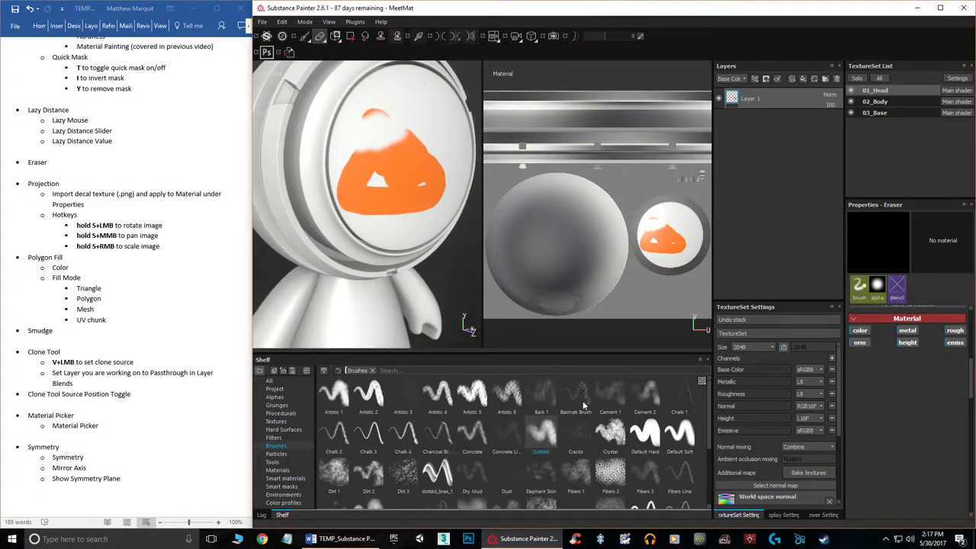
{"action": "left_click", "coordinate": [613, 443]}
{"action": "mouse_move", "coordinate": [408, 141]}
{"action": "left_mouse_down"}
{"action": "mouse_move", "coordinate": [436, 170]}
{"action": "mouse_move", "coordinate": [430, 202]}
{"action": "mouse_move", "coordinate": [427, 191]}
{"action": "left_mouse_up"}
{"action": "key", "text": "ctrl+z"}
{"action": "key", "text": "ctrl+z"}
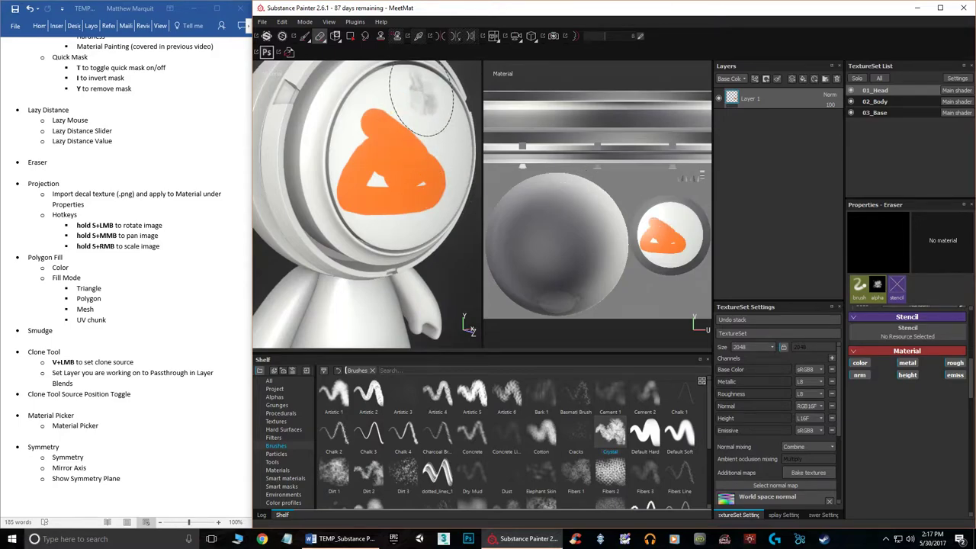
- Try the Physical Paint tool beside the orange shape on the face disc, and return to the regular Paint tool
{"action": "left_click", "coordinate": [308, 44]}
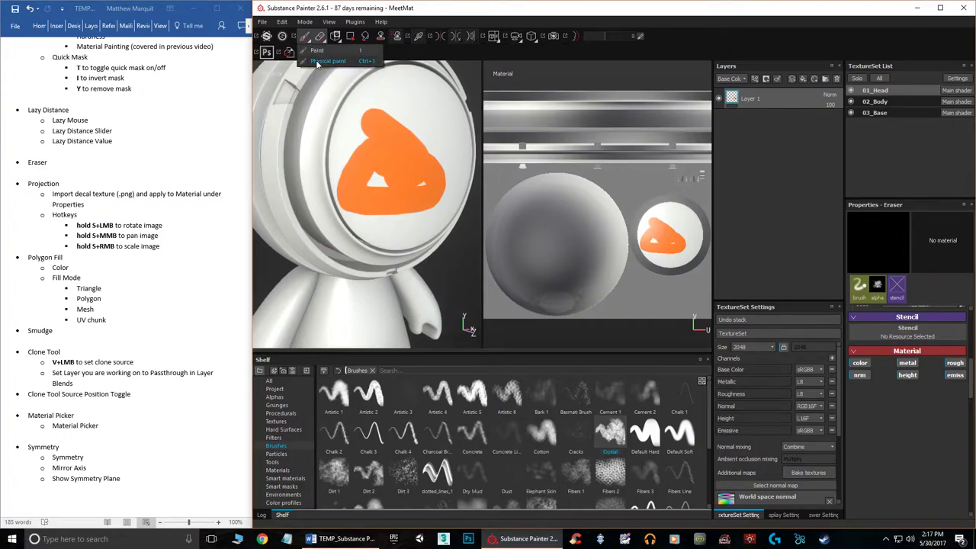
{"action": "left_click", "coordinate": [326, 61]}
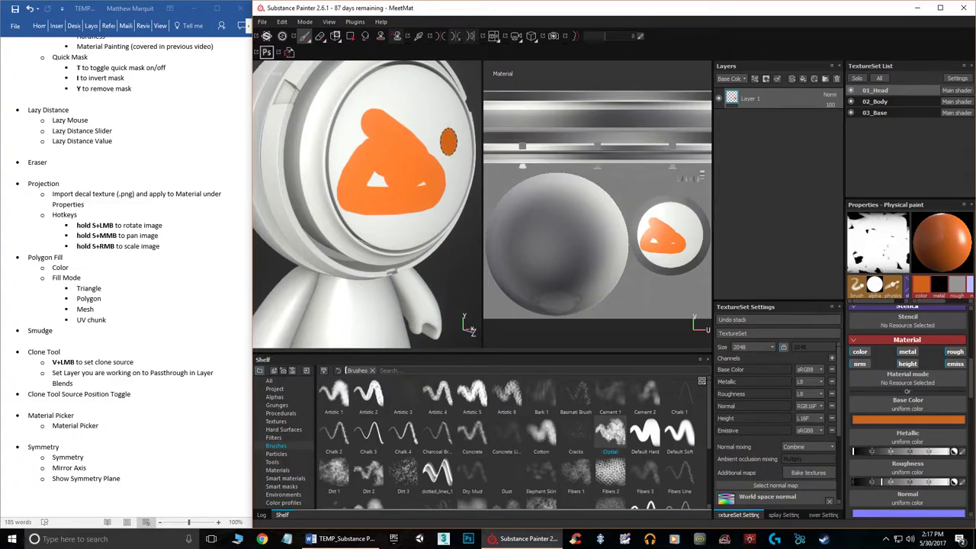
{"action": "left_click", "coordinate": [409, 114]}
{"action": "mouse_move", "coordinate": [408, 114]}
{"action": "left_mouse_down"}
{"action": "mouse_move", "coordinate": [449, 140]}
{"action": "mouse_move", "coordinate": [462, 163]}
{"action": "left_mouse_up"}
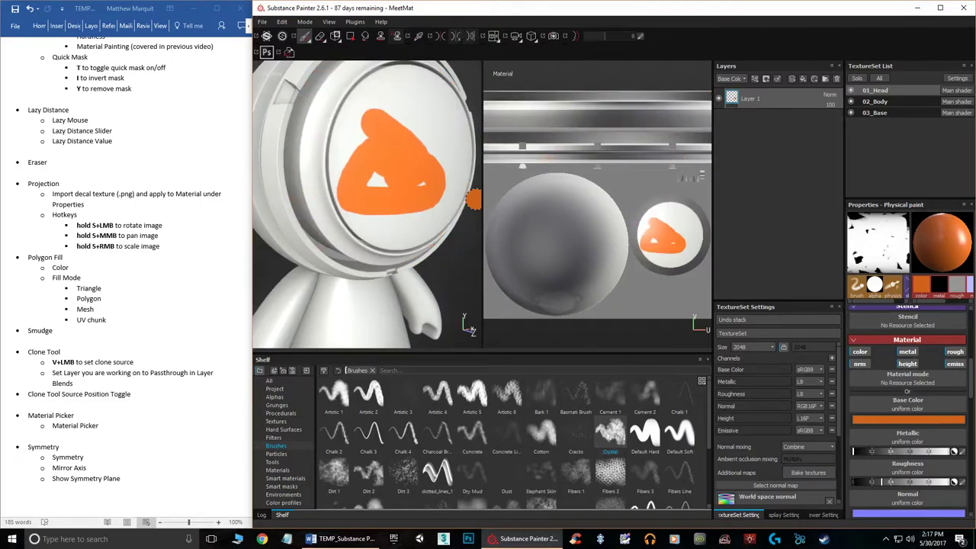
{"action": "left_click", "coordinate": [319, 38]}
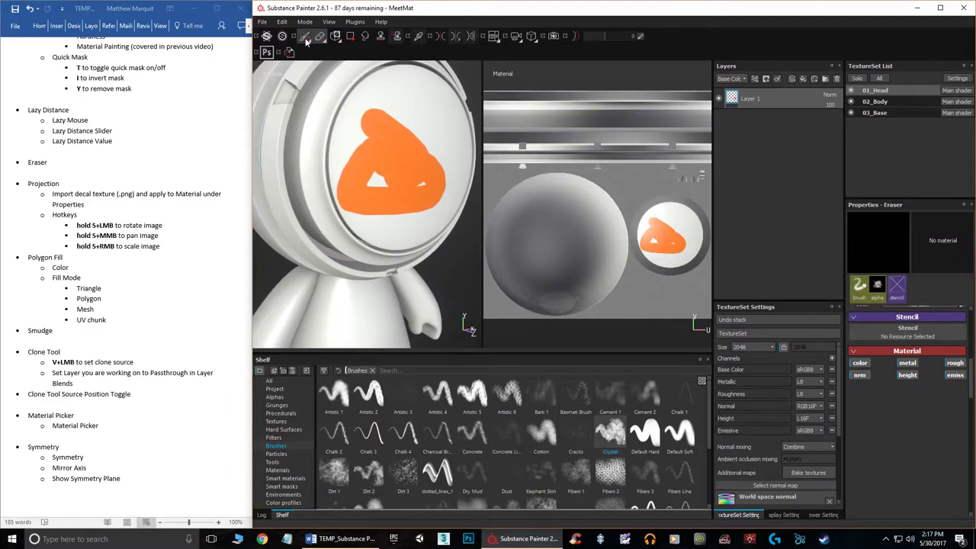
{"action": "left_click", "coordinate": [304, 37]}
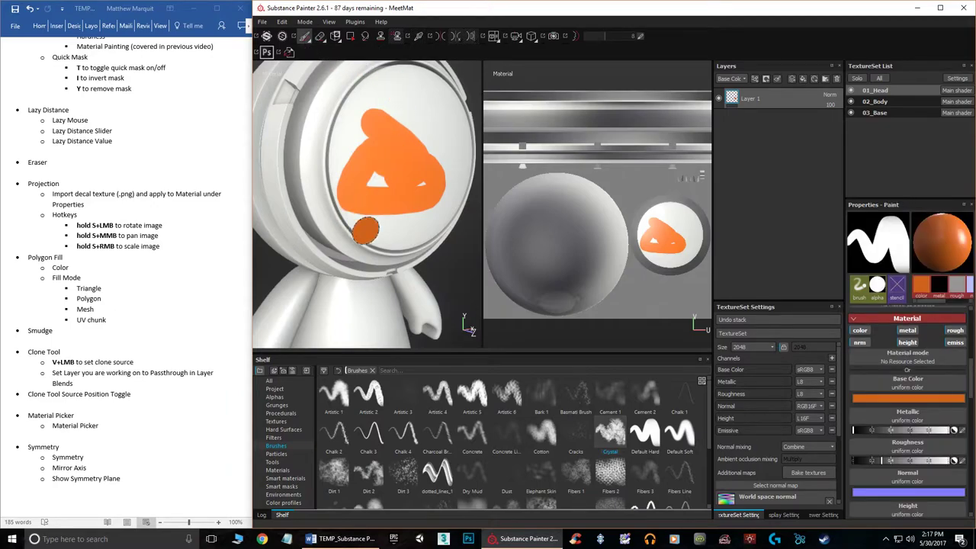
- Stamp two bursts on the side of the head with the Broken Glass particle brush, and undo them
{"action": "left_click", "coordinate": [277, 454]}
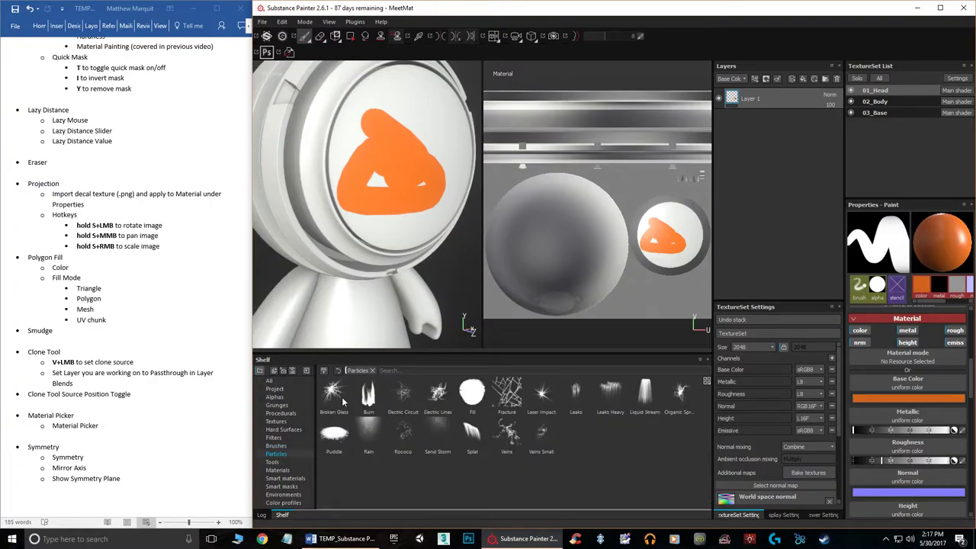
{"action": "left_click", "coordinate": [333, 392]}
{"action": "left_click_drag", "start_coordinate": [359, 255], "coordinate": [388, 224], "text": "alt"}
{"action": "mouse_move", "coordinate": [389, 224]}
{"action": "middle_mouse_down", "text": "alt"}
{"action": "mouse_move", "coordinate": [450, 239]}
{"action": "mouse_move", "coordinate": [488, 279]}
{"action": "middle_mouse_up", "text": "alt"}
{"action": "left_click", "coordinate": [381, 147]}
{"action": "left_click", "coordinate": [381, 146]}
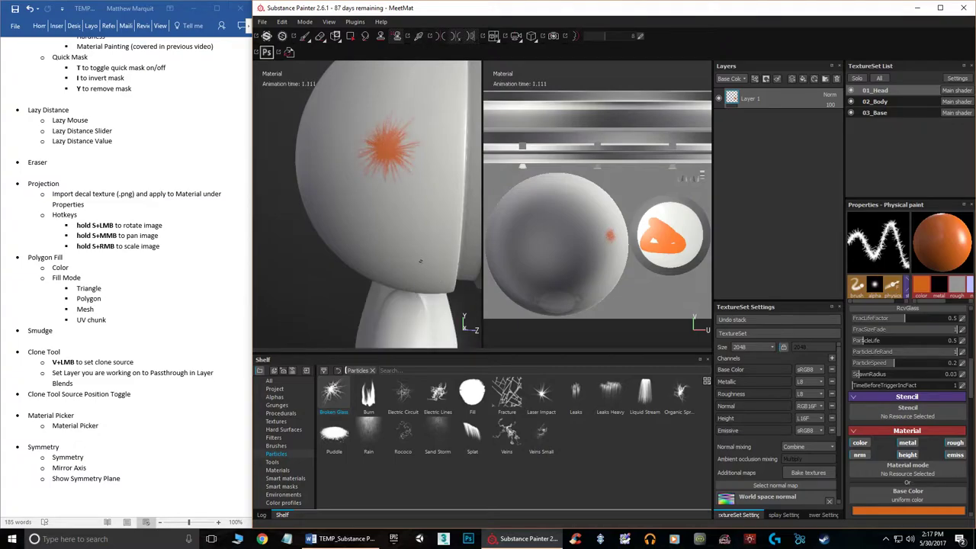
{"action": "left_click_drag", "start_coordinate": [377, 231], "coordinate": [417, 227], "text": "alt"}
{"action": "left_click", "coordinate": [381, 205]}
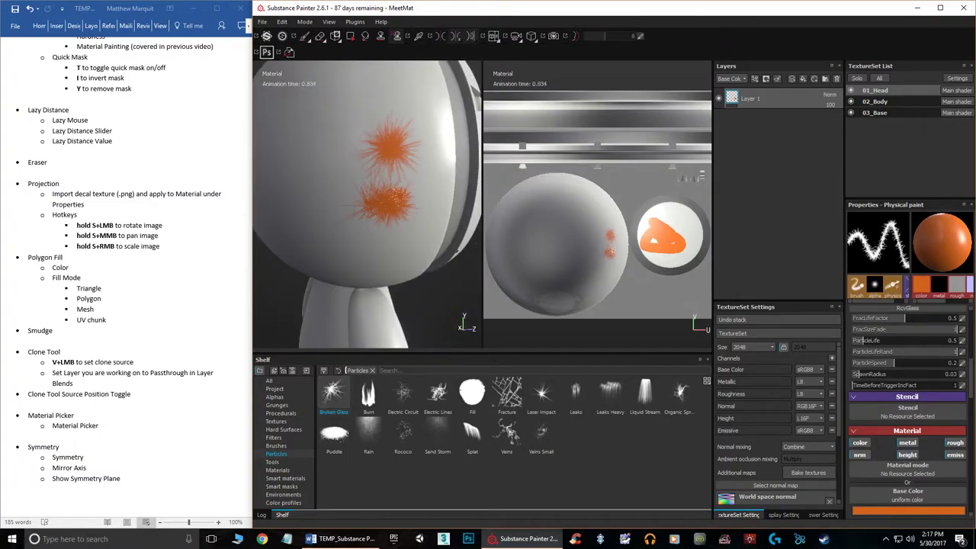
{"action": "key", "text": "ctrl+z"}
{"action": "key", "text": "ctrl+z"}
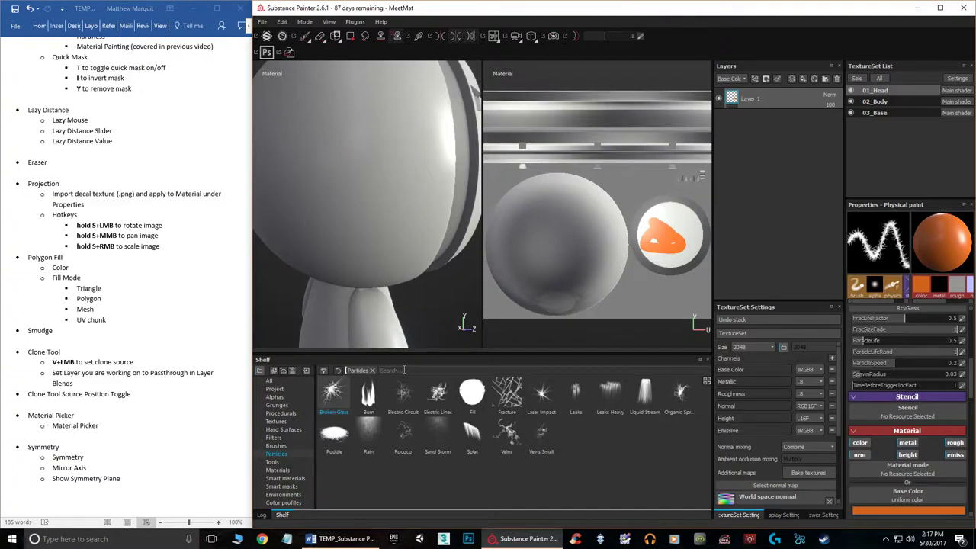
- Paint on the side of the head with the Burn particle brush and undo the result
{"action": "left_click", "coordinate": [377, 404]}
{"action": "left_click", "coordinate": [385, 129]}
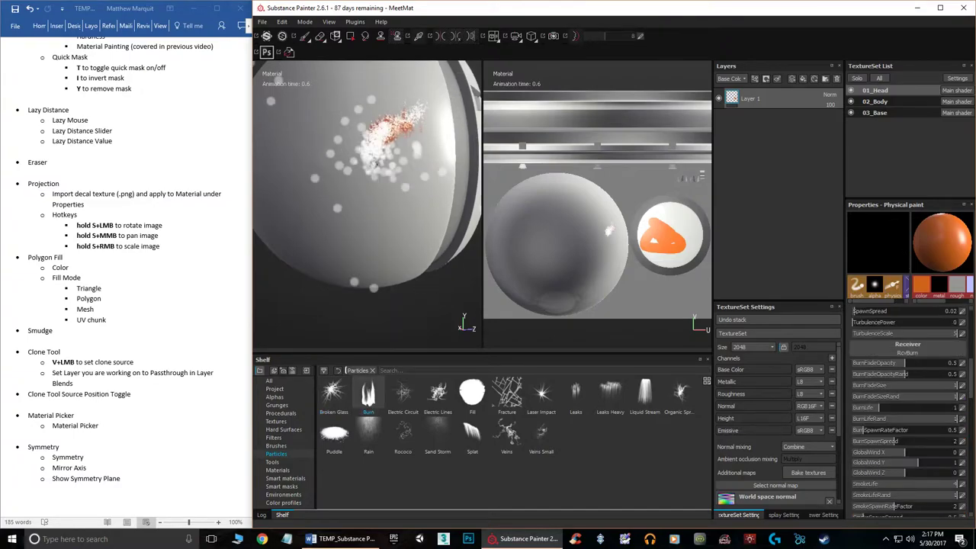
{"action": "left_click_drag", "start_coordinate": [376, 215], "coordinate": [401, 242]}
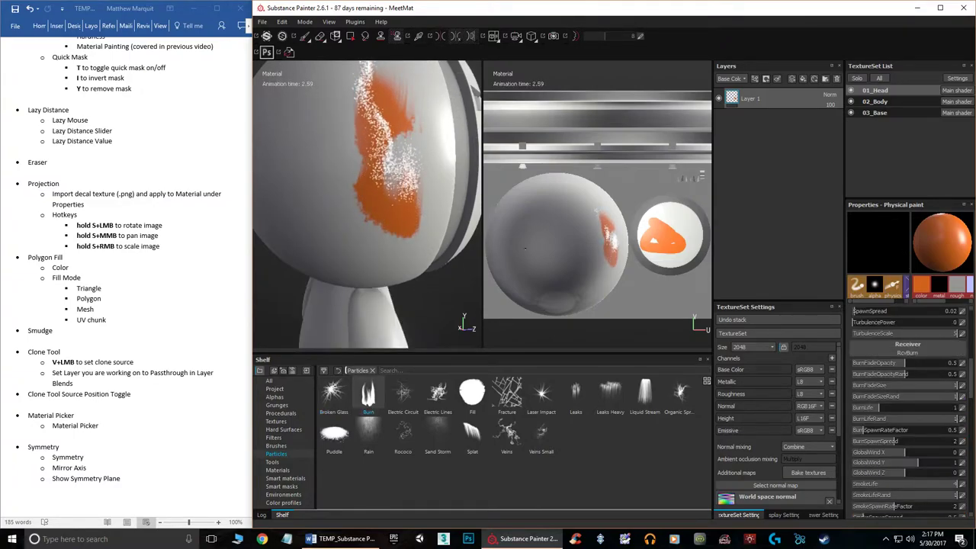
{"action": "key", "text": "ctrl+z"}
{"action": "left_click_drag", "start_coordinate": [402, 183], "coordinate": [386, 183], "text": "alt"}
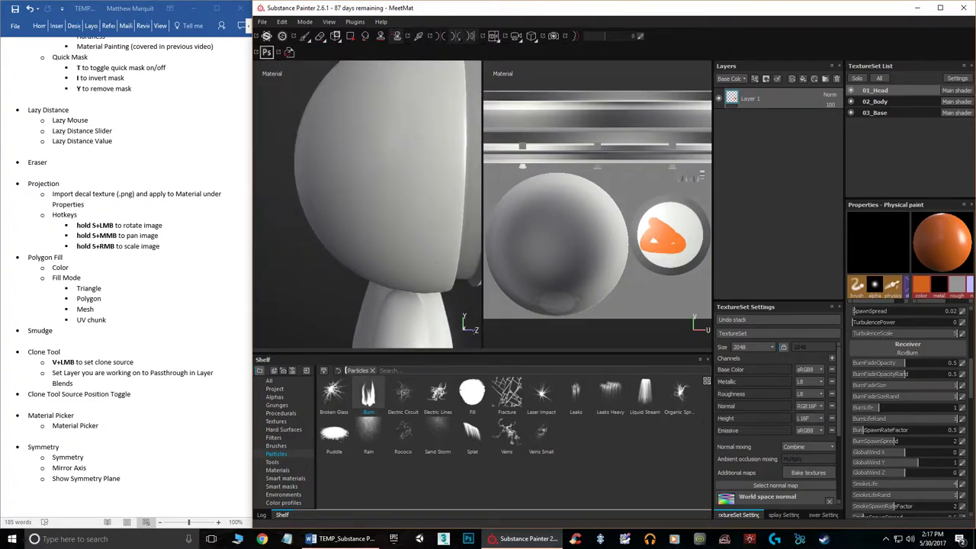
- Paint on the side of the head with the Fracture particle brush and undo the result
{"action": "left_click", "coordinate": [509, 395]}
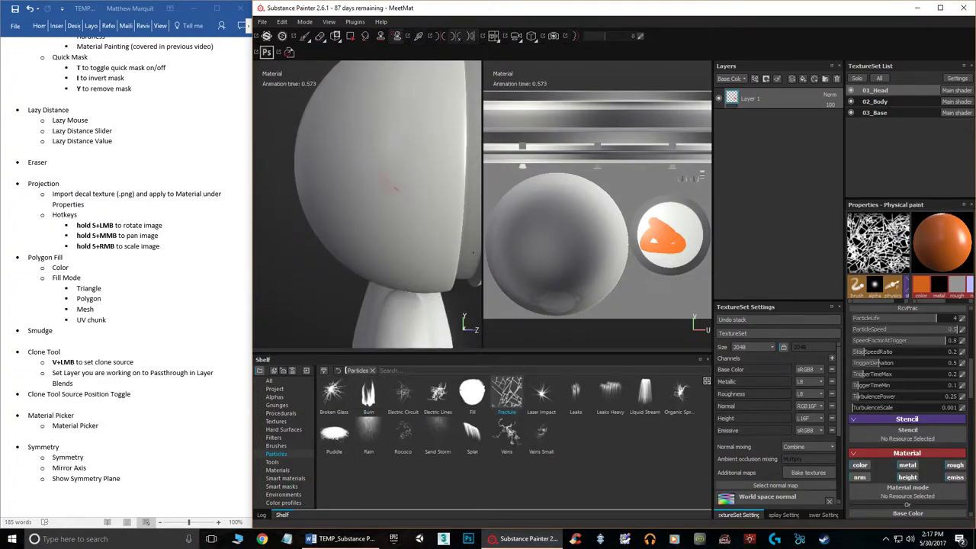
{"action": "left_click_drag", "start_coordinate": [472, 253], "coordinate": [396, 187], "text": "alt"}
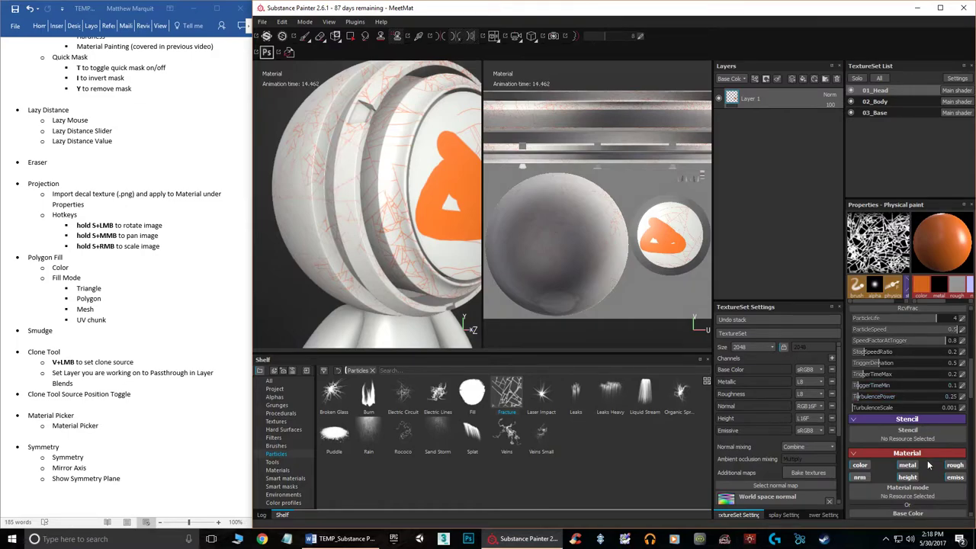
{"action": "scroll", "coordinate": [869, 412], "scroll_direction": "down", "scroll_amount": 5}
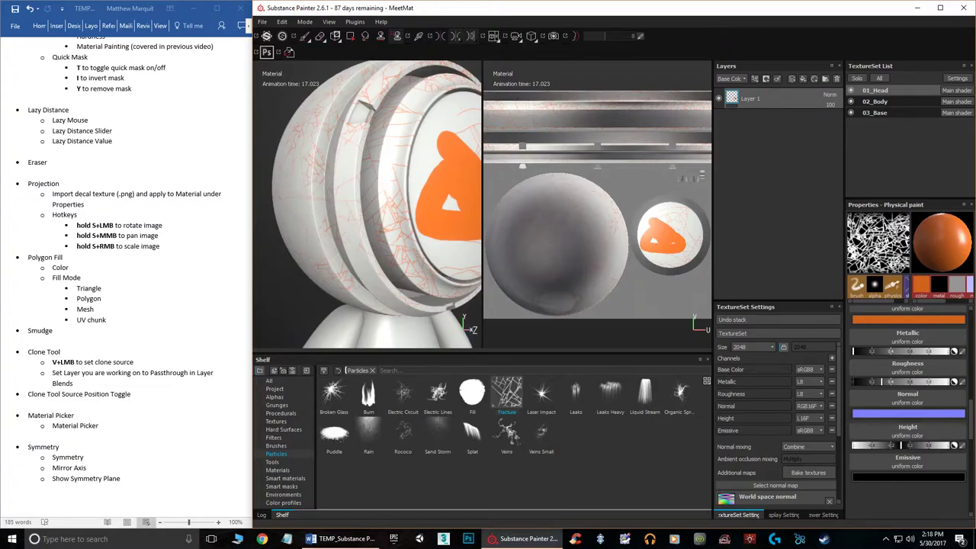
{"action": "left_click_drag", "start_coordinate": [383, 142], "coordinate": [428, 237], "text": "alt"}
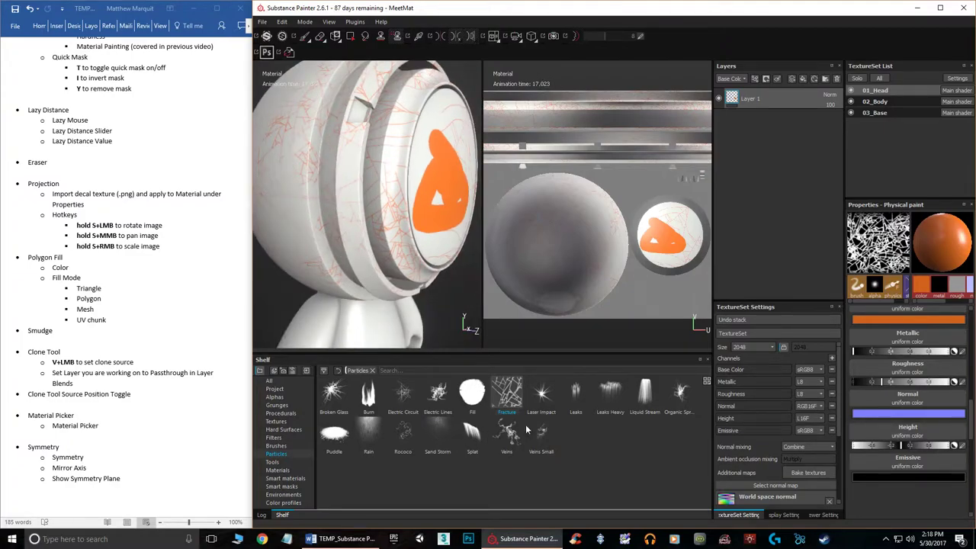
{"action": "mouse_move", "coordinate": [501, 389]}
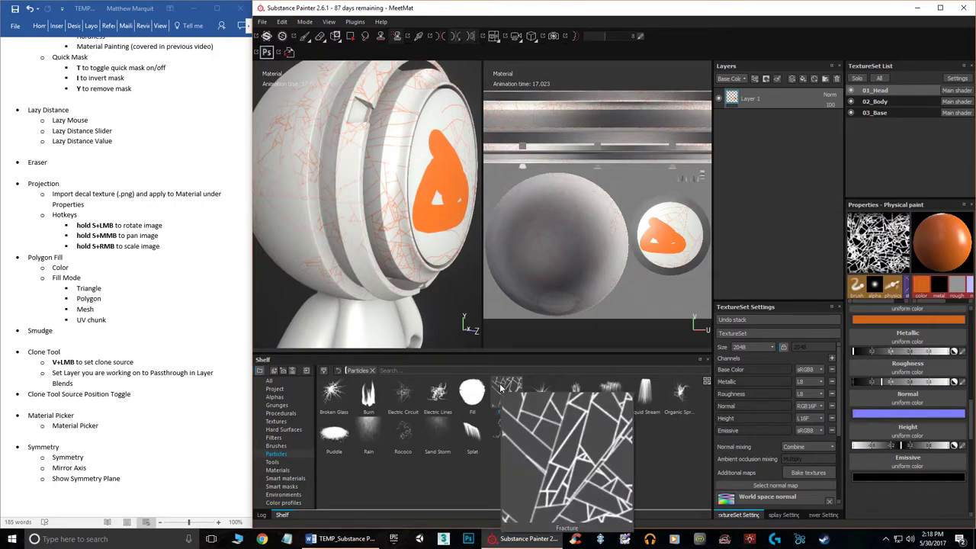
{"action": "key", "text": "ctrl+z"}
{"action": "key", "text": "ctrl+z"}
{"action": "left_click_drag", "start_coordinate": [411, 243], "coordinate": [379, 242], "text": "alt"}
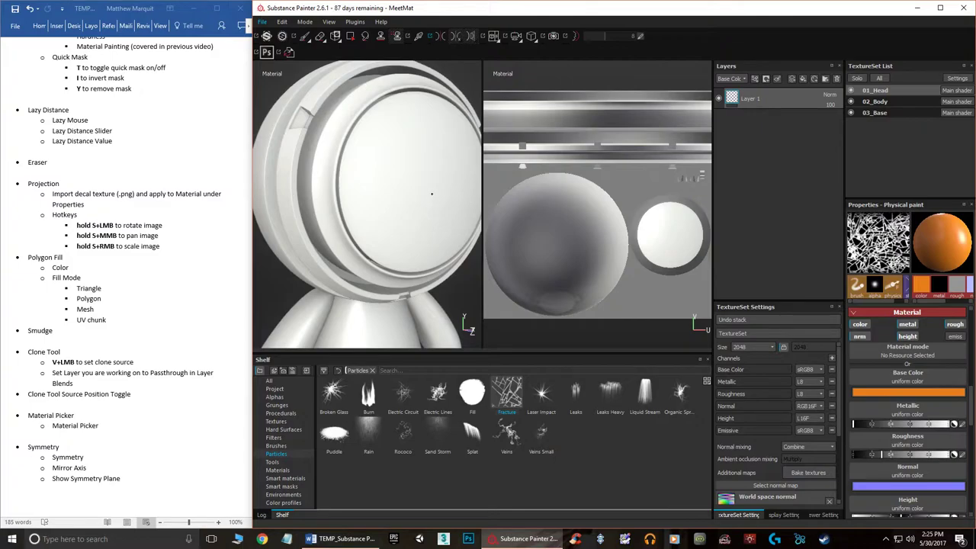
- Activate the Projection tool for the head texture set
{"action": "left_click", "coordinate": [336, 37]}
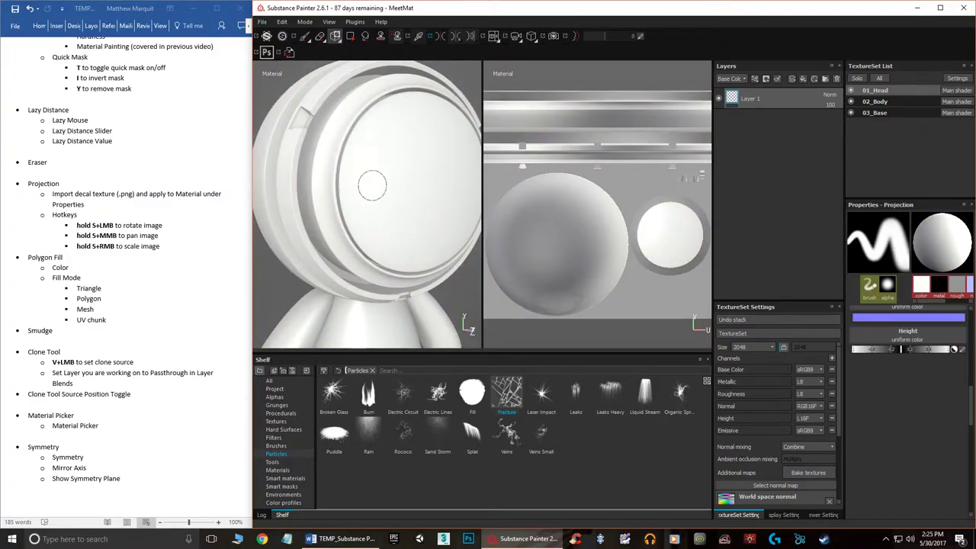
{"action": "scroll", "coordinate": [401, 197], "scroll_direction": "up", "scroll_amount": 2}
{"action": "scroll", "coordinate": [400, 197], "scroll_direction": "down", "scroll_amount": 4}
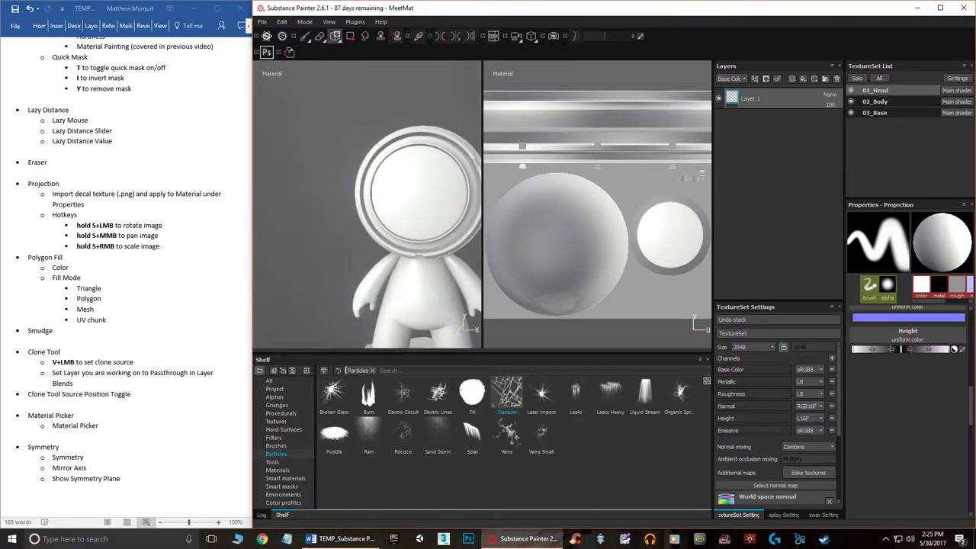
{"action": "middle_click_drag", "start_coordinate": [420, 219], "coordinate": [367, 157], "text": "alt"}
{"action": "left_click_drag", "start_coordinate": [367, 156], "coordinate": [396, 188], "text": "alt"}
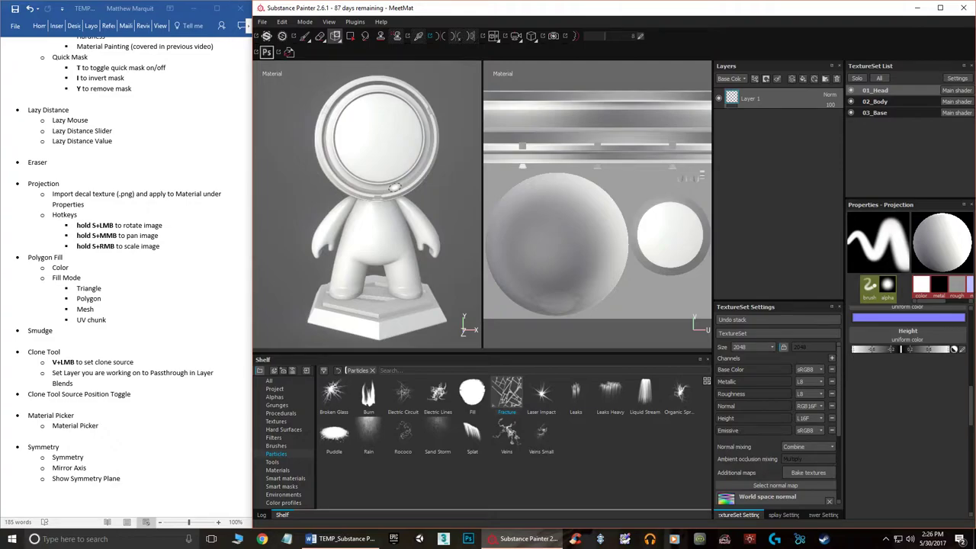
- Switch to File Explorer and bring MrMet.png from the Painter folder into Substance Painter's shelf for import
{"action": "left_click", "coordinate": [237, 538]}
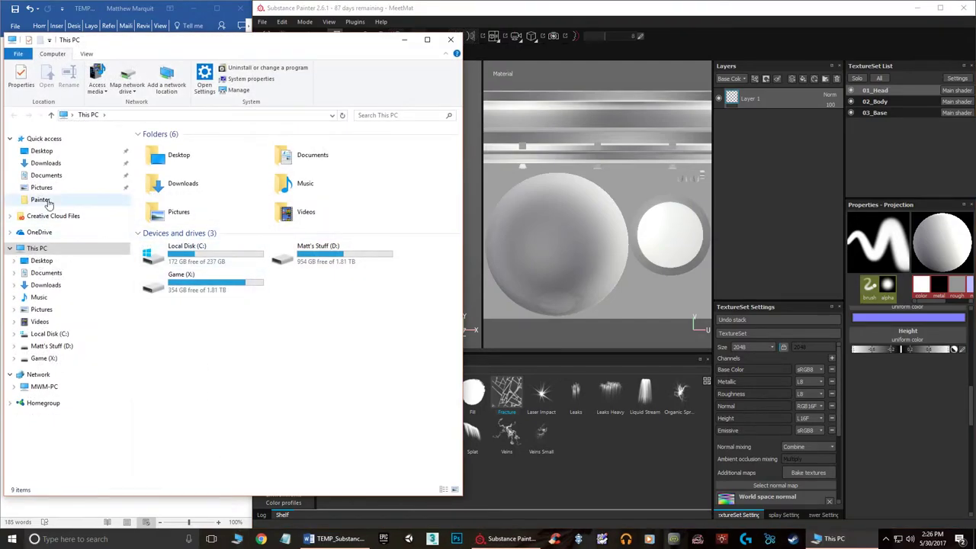
{"action": "left_click", "coordinate": [40, 199]}
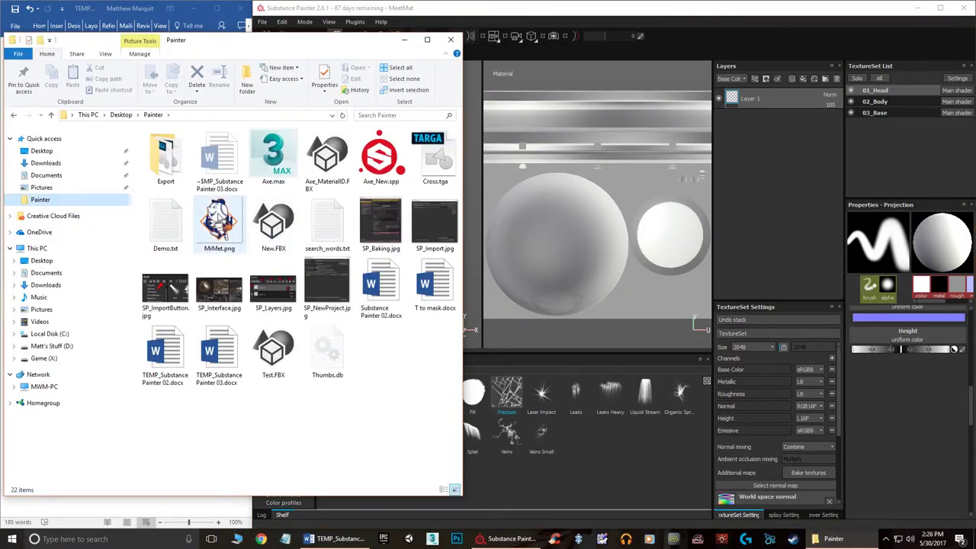
{"action": "left_click_drag", "start_coordinate": [219, 221], "coordinate": [613, 439]}
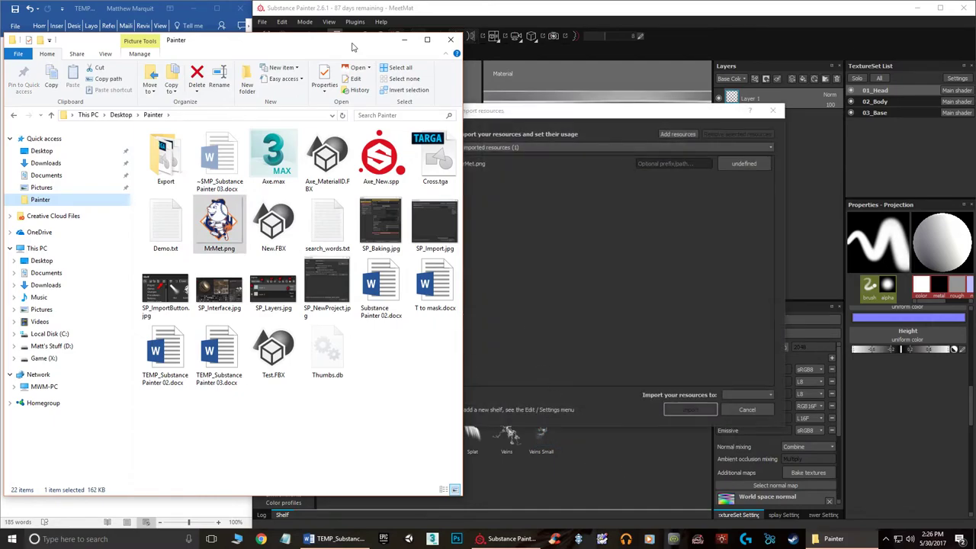
{"action": "left_click", "coordinate": [407, 42]}
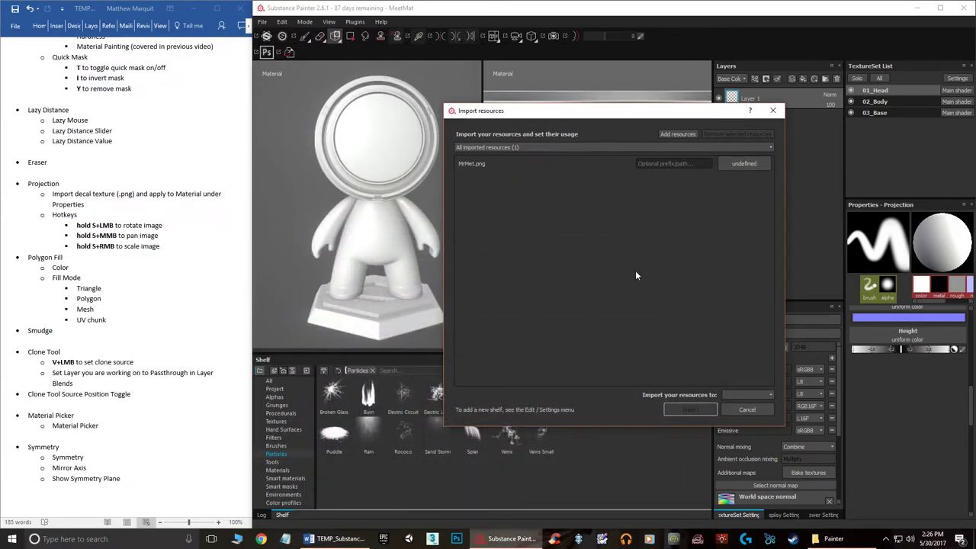
- Import MrMet.png into the current session as an alpha with the prefix Met
{"action": "left_click", "coordinate": [665, 164]}
{"action": "type", "text": "Met"}
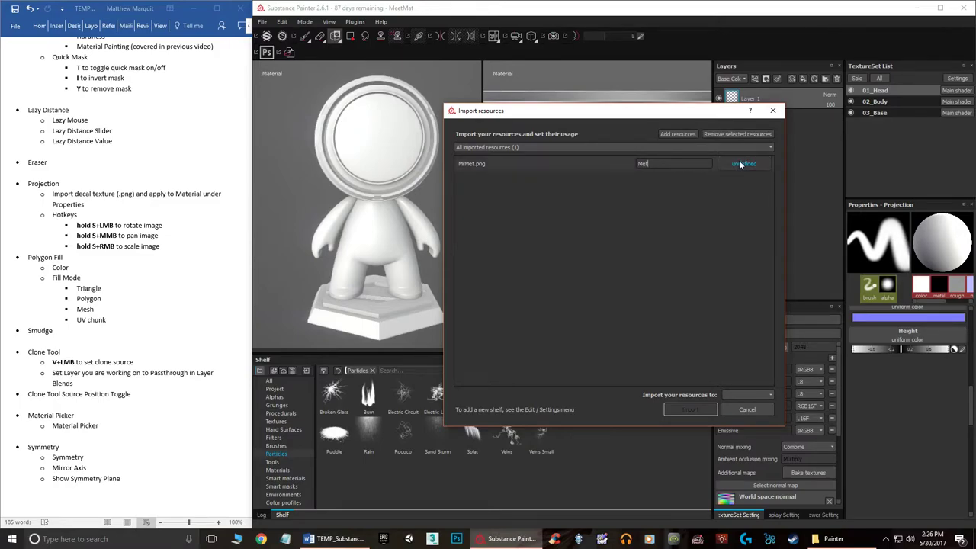
{"action": "left_click", "coordinate": [739, 166]}
{"action": "left_click", "coordinate": [761, 172]}
{"action": "left_click", "coordinate": [758, 394]}
{"action": "left_click", "coordinate": [749, 404]}
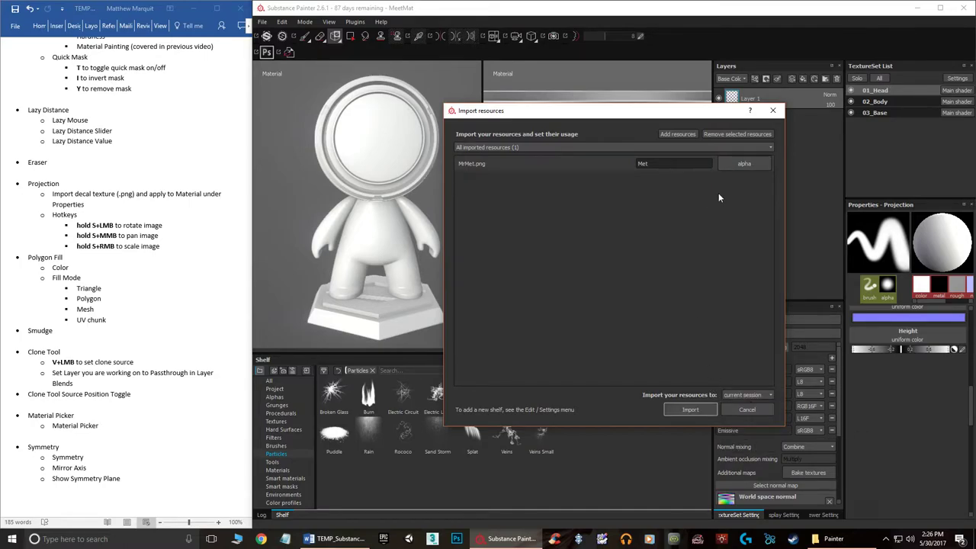
{"action": "left_click", "coordinate": [690, 410]}
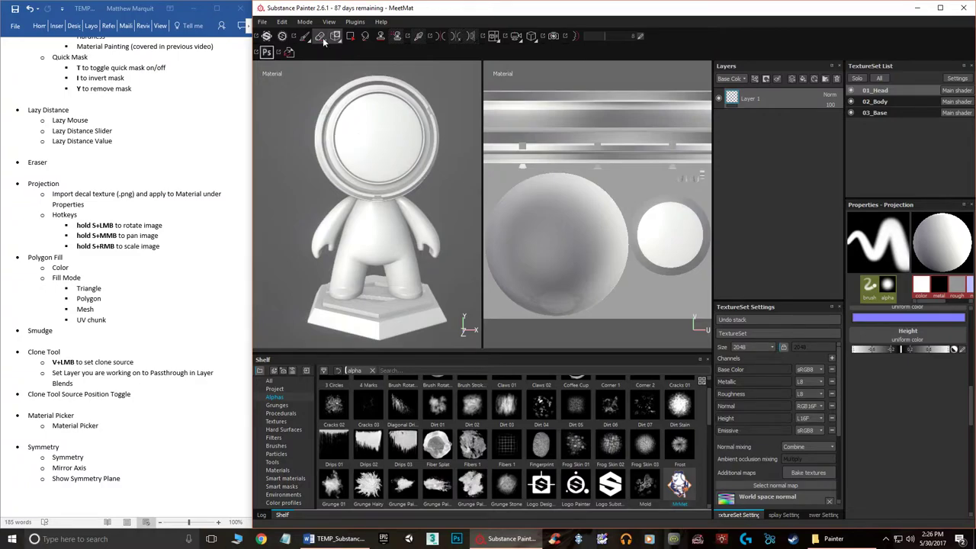
- Assign the MrMet image as the projection's base color, with only the color channel enabled
{"action": "scroll", "coordinate": [933, 353], "scroll_direction": "up", "scroll_amount": 5}
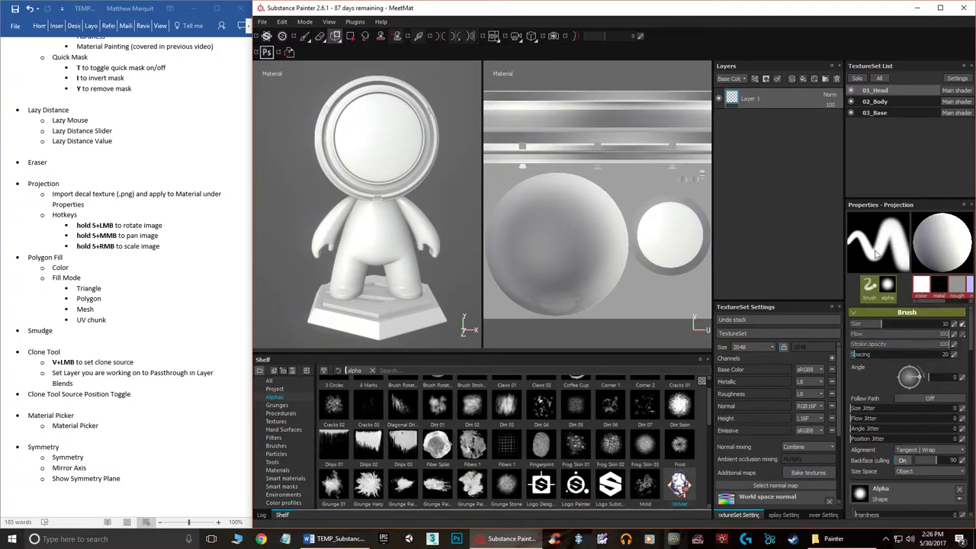
{"action": "scroll", "coordinate": [883, 408], "scroll_direction": "down", "scroll_amount": 5}
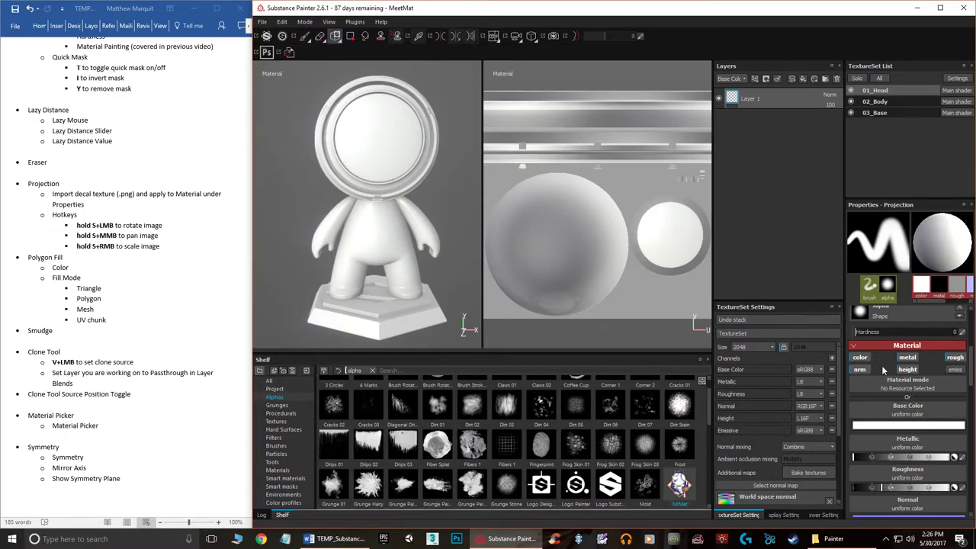
{"action": "left_click_drag", "start_coordinate": [883, 370], "coordinate": [908, 412]}
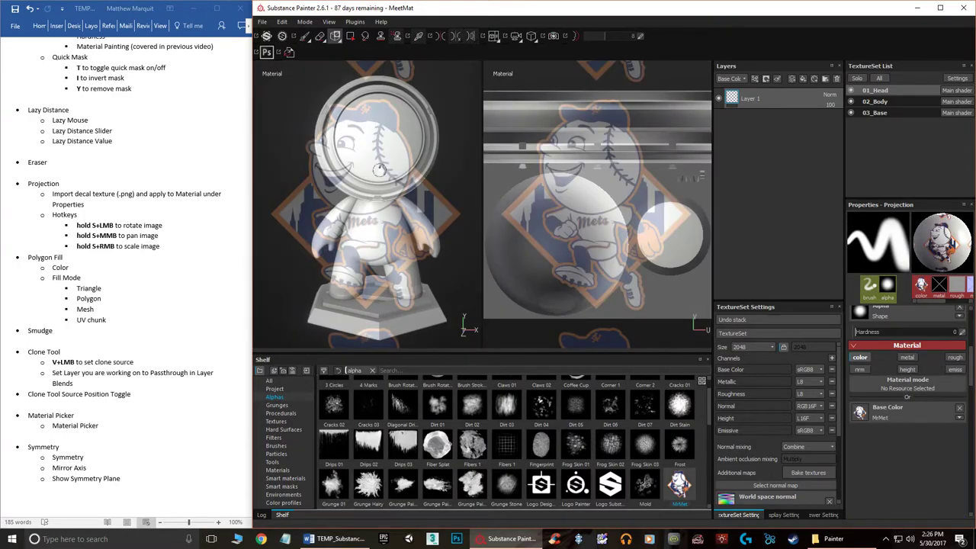
{"action": "mouse_move", "coordinate": [381, 103]}
{"action": "left_mouse_down"}
{"action": "mouse_move", "coordinate": [396, 135]}
{"action": "mouse_move", "coordinate": [359, 126]}
{"action": "mouse_move", "coordinate": [388, 140]}
{"action": "mouse_move", "coordinate": [359, 183]}
{"action": "mouse_move", "coordinate": [343, 114]}
{"action": "mouse_move", "coordinate": [372, 190]}
{"action": "mouse_move", "coordinate": [389, 175]}
{"action": "left_mouse_up"}
- Select the 02_Body texture set, then rotate, move and scale down the MrMet projection so one decal sits over the chest
{"action": "left_click", "coordinate": [891, 101]}
{"action": "scroll", "coordinate": [366, 200], "scroll_direction": "up", "scroll_amount": 5}
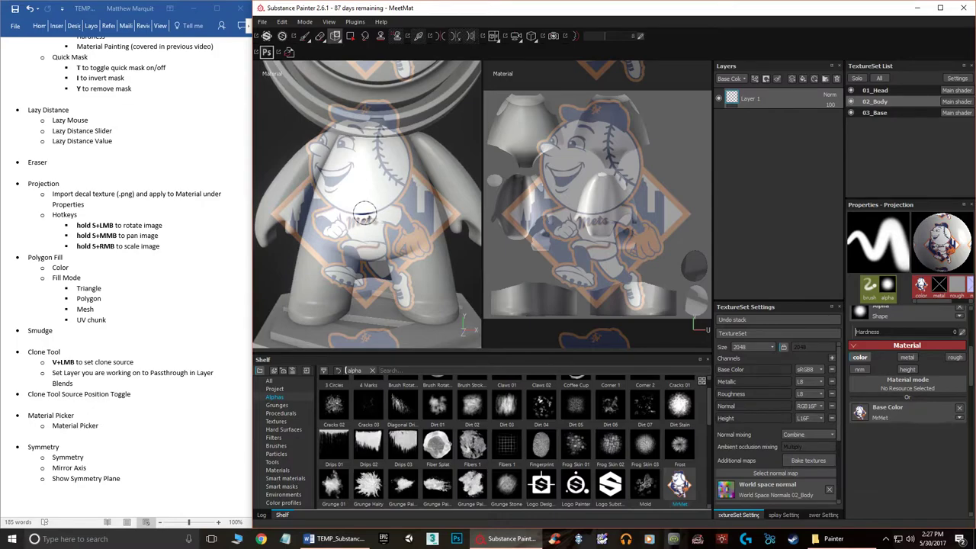
{"action": "key", "text": "s"}
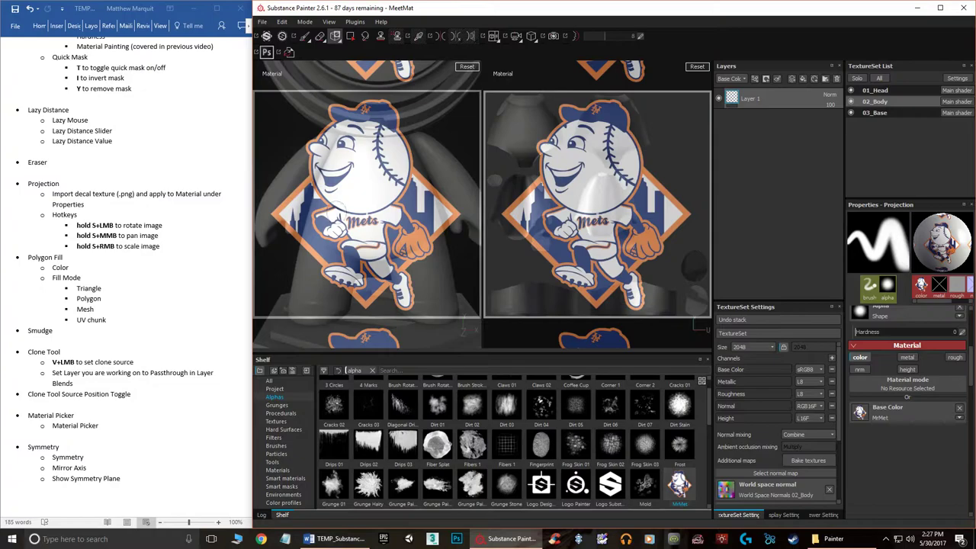
{"action": "mouse_move", "coordinate": [372, 198]}
{"action": "left_mouse_down"}
{"action": "mouse_move", "coordinate": [405, 193]}
{"action": "mouse_move", "coordinate": [389, 192]}
{"action": "left_mouse_up"}
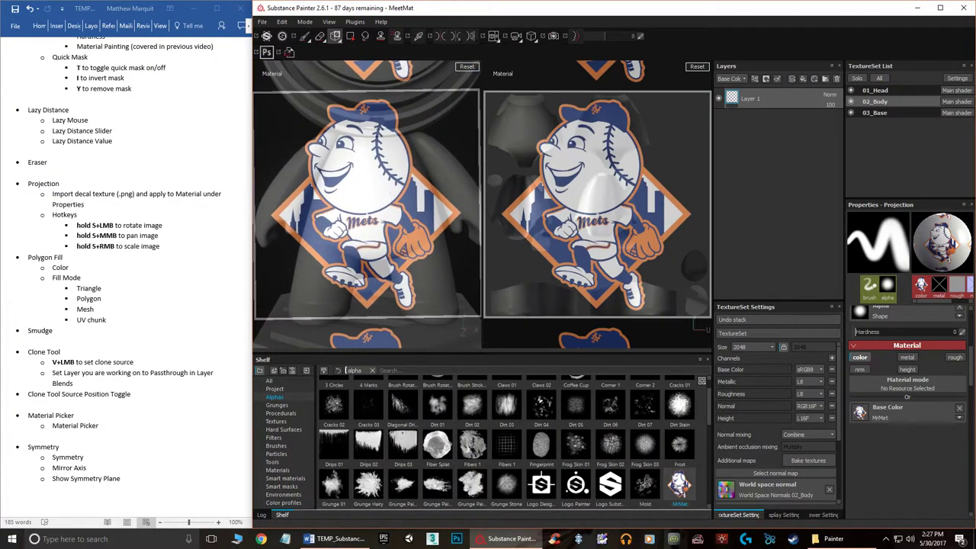
{"action": "middle_click_drag", "start_coordinate": [389, 192], "coordinate": [410, 180]}
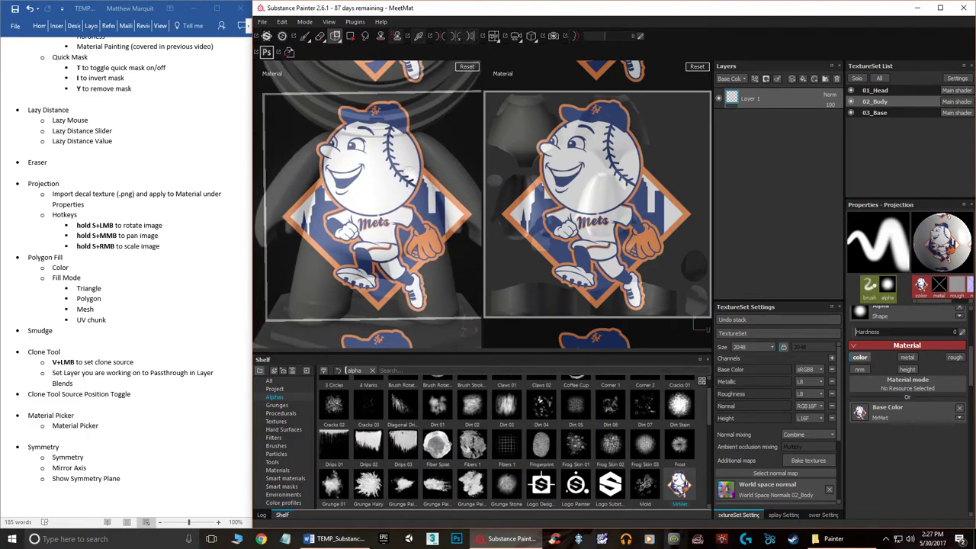
{"action": "right_click_drag", "start_coordinate": [410, 180], "coordinate": [414, 127]}
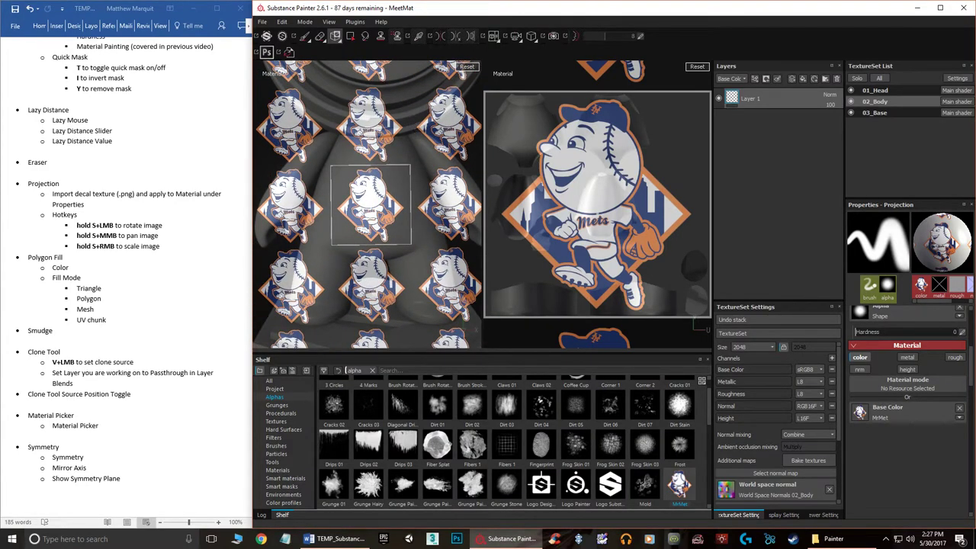
{"action": "middle_click_drag", "start_coordinate": [370, 209], "coordinate": [373, 199]}
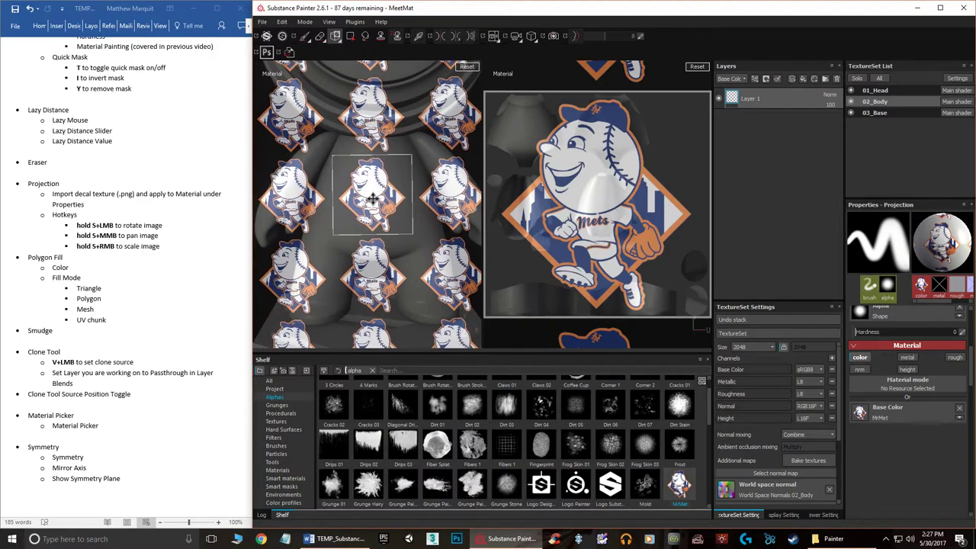
- Paint the projected MrMet decal onto the chest and return to the Paint tool
{"action": "mouse_move", "coordinate": [373, 175]}
{"action": "left_mouse_down"}
{"action": "mouse_move", "coordinate": [367, 168]}
{"action": "mouse_move", "coordinate": [365, 189]}
{"action": "mouse_move", "coordinate": [347, 204]}
{"action": "mouse_move", "coordinate": [372, 227]}
{"action": "mouse_move", "coordinate": [389, 219]}
{"action": "mouse_move", "coordinate": [385, 183]}
{"action": "mouse_move", "coordinate": [363, 206]}
{"action": "mouse_move", "coordinate": [374, 220]}
{"action": "mouse_move", "coordinate": [376, 173]}
{"action": "mouse_move", "coordinate": [351, 188]}
{"action": "mouse_move", "coordinate": [352, 199]}
{"action": "mouse_move", "coordinate": [391, 221]}
{"action": "mouse_move", "coordinate": [382, 171]}
{"action": "mouse_move", "coordinate": [361, 169]}
{"action": "mouse_move", "coordinate": [358, 211]}
{"action": "mouse_move", "coordinate": [370, 221]}
{"action": "left_mouse_up"}
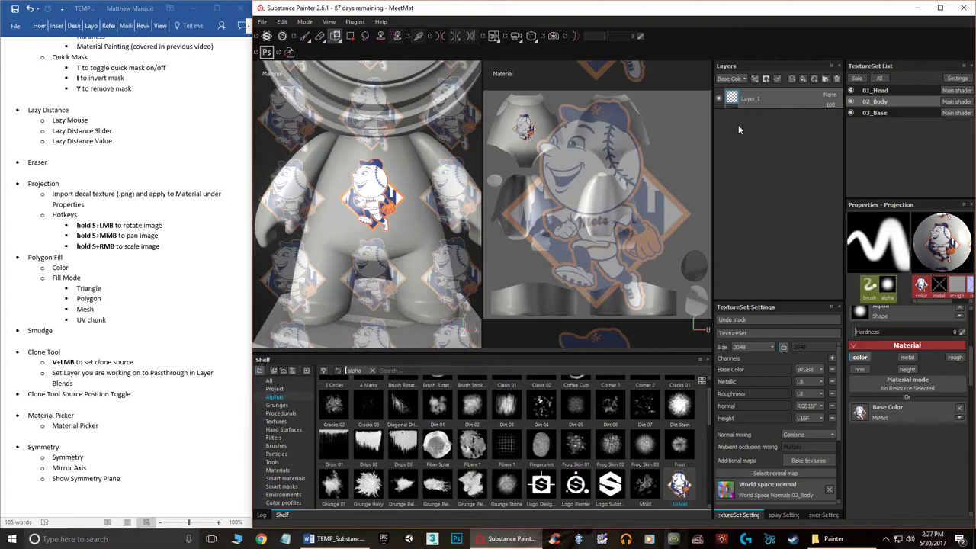
{"action": "mouse_move", "coordinate": [336, 38]}
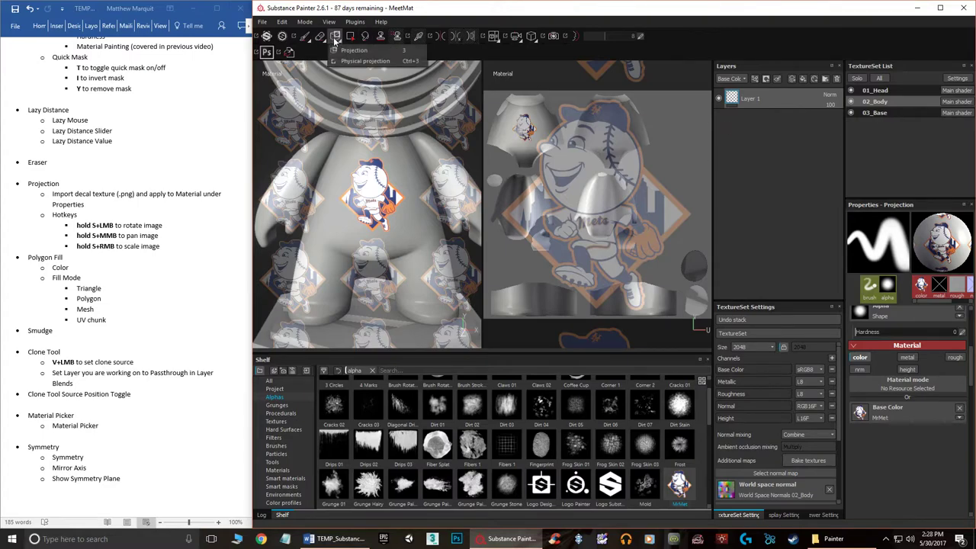
{"action": "left_click", "coordinate": [303, 38]}
{"action": "mouse_move", "coordinate": [352, 174]}
{"action": "left_mouse_down", "text": "alt"}
{"action": "mouse_move", "coordinate": [412, 176]}
{"action": "mouse_move", "coordinate": [362, 173]}
{"action": "mouse_move", "coordinate": [407, 159]}
{"action": "mouse_move", "coordinate": [421, 174]}
{"action": "mouse_move", "coordinate": [362, 171]}
{"action": "mouse_move", "coordinate": [409, 146]}
{"action": "mouse_move", "coordinate": [394, 169]}
{"action": "mouse_move", "coordinate": [418, 180]}
{"action": "left_mouse_up", "text": "alt"}
{"action": "scroll", "coordinate": [370, 172], "scroll_direction": "up", "scroll_amount": 3}
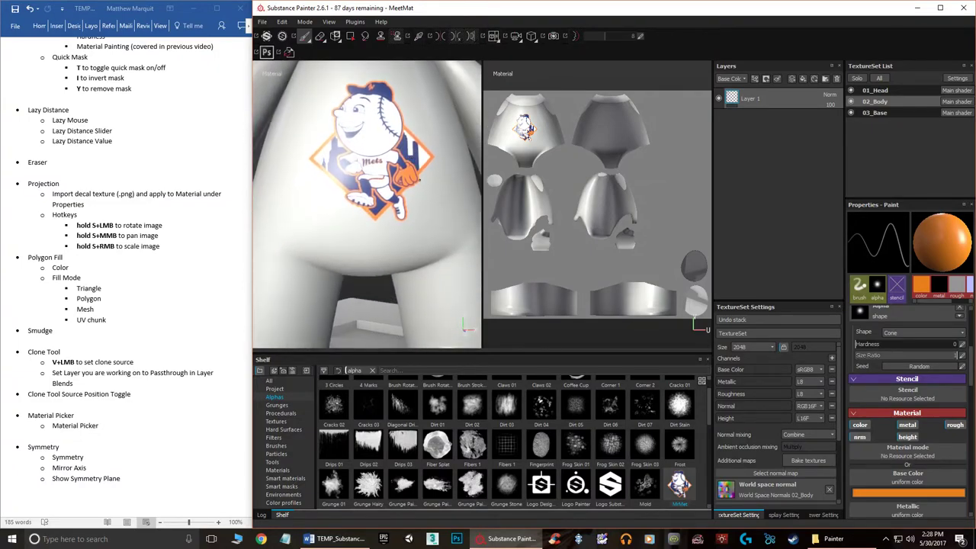
- Add the Copper Red Bleached smart material to the body below Layer 1
{"action": "left_click", "coordinate": [289, 479]}
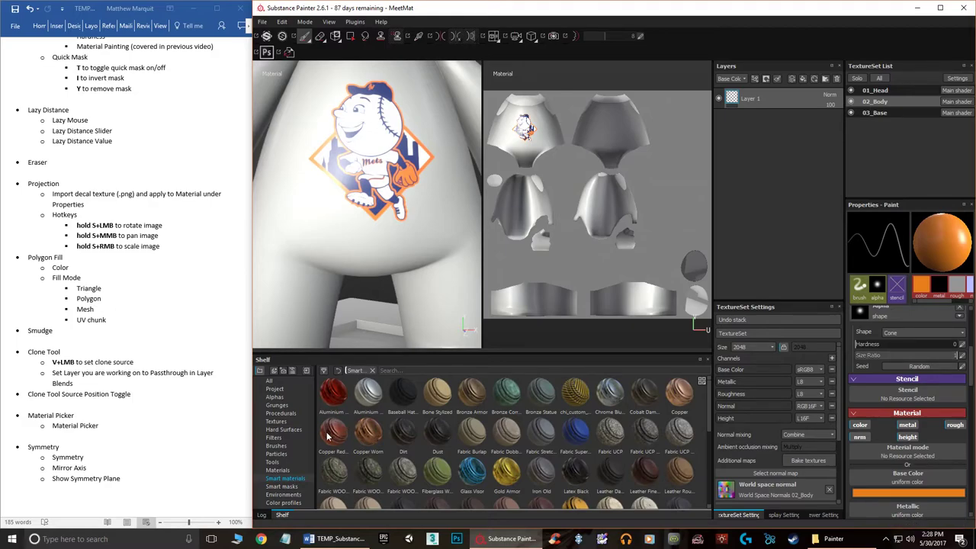
{"action": "left_click_drag", "start_coordinate": [332, 435], "coordinate": [700, 203]}
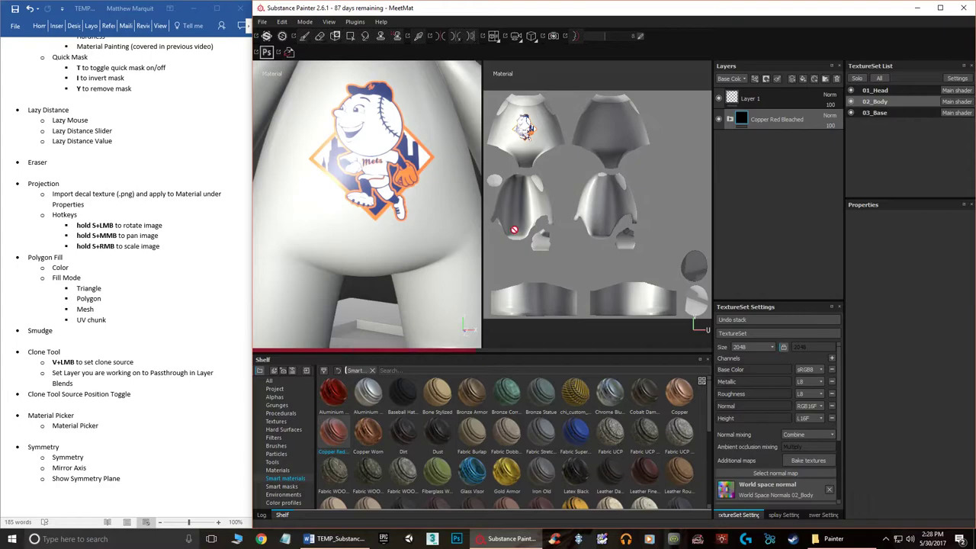
{"action": "left_click_drag", "start_coordinate": [440, 207], "coordinate": [406, 206], "text": "alt"}
{"action": "right_click_drag", "start_coordinate": [408, 205], "coordinate": [419, 220], "text": "alt"}
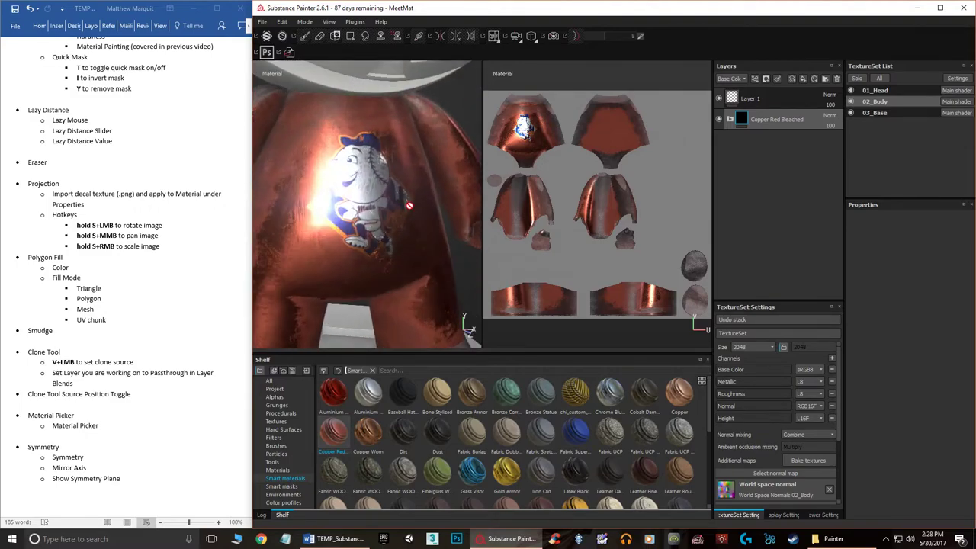
{"action": "mouse_move", "coordinate": [419, 223]}
{"action": "left_mouse_down", "text": "alt"}
{"action": "mouse_move", "coordinate": [434, 221]}
{"action": "mouse_move", "coordinate": [425, 215]}
{"action": "left_mouse_up", "text": "alt"}
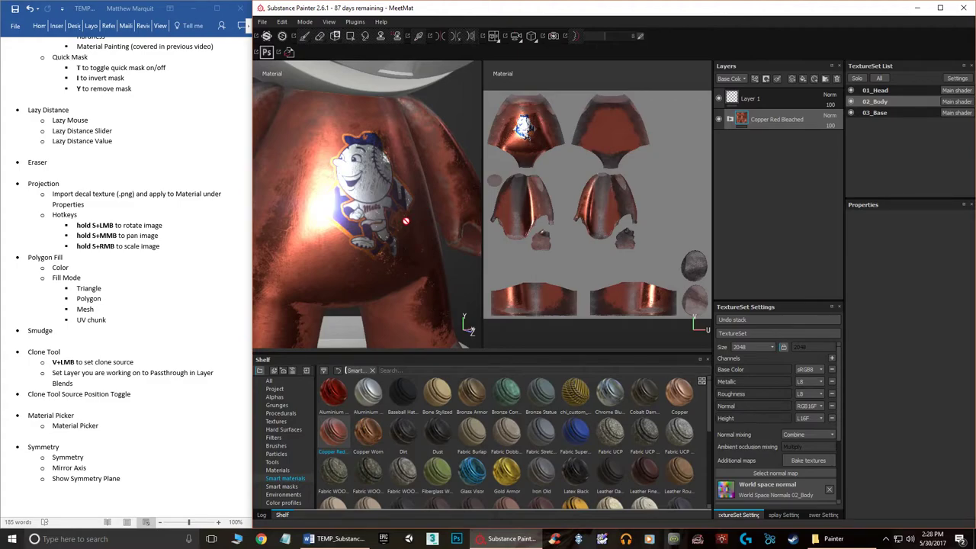
- Hide the Copper Red Bleached layer on the body
{"action": "left_click", "coordinate": [719, 119]}
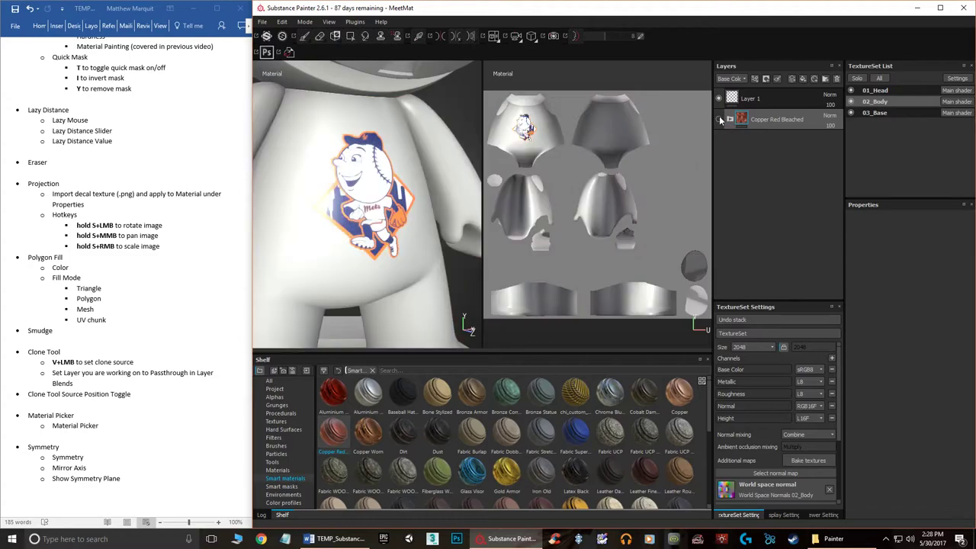
{"action": "left_click_drag", "start_coordinate": [379, 202], "coordinate": [388, 231], "text": "alt"}
{"action": "scroll", "coordinate": [428, 202], "scroll_direction": "down", "scroll_amount": 3}
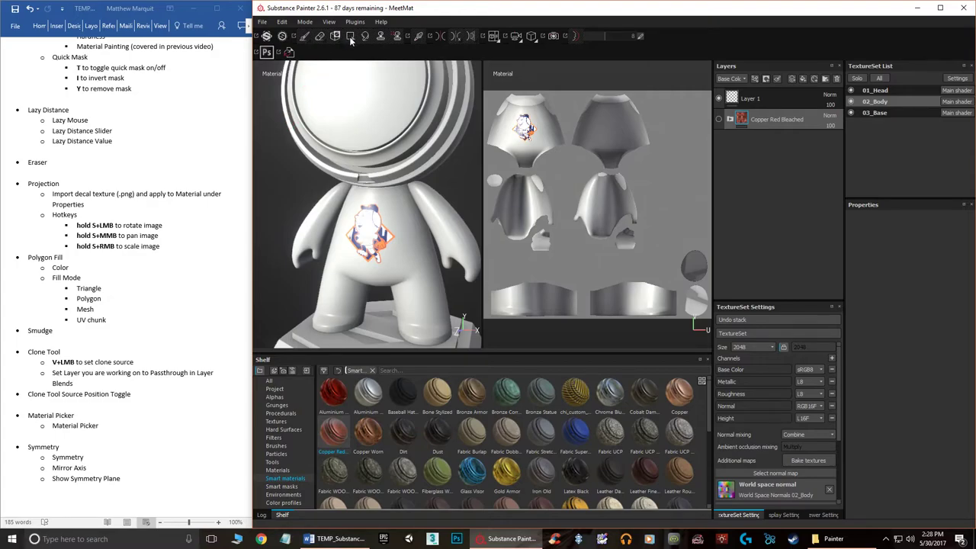
{"action": "scroll", "coordinate": [398, 101], "scroll_direction": "up", "scroll_amount": 3}
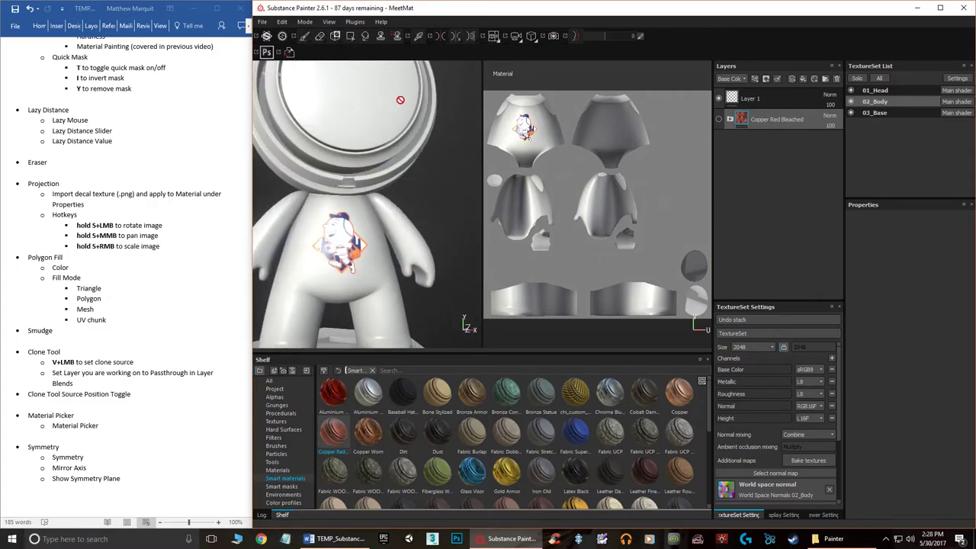
- Select Layer 1 on the body and start the Polygon Fill tool with its fill color set to red
{"action": "scroll", "coordinate": [385, 171], "scroll_direction": "down", "scroll_amount": 3}
{"action": "scroll", "coordinate": [389, 165], "scroll_direction": "up", "scroll_amount": 5}
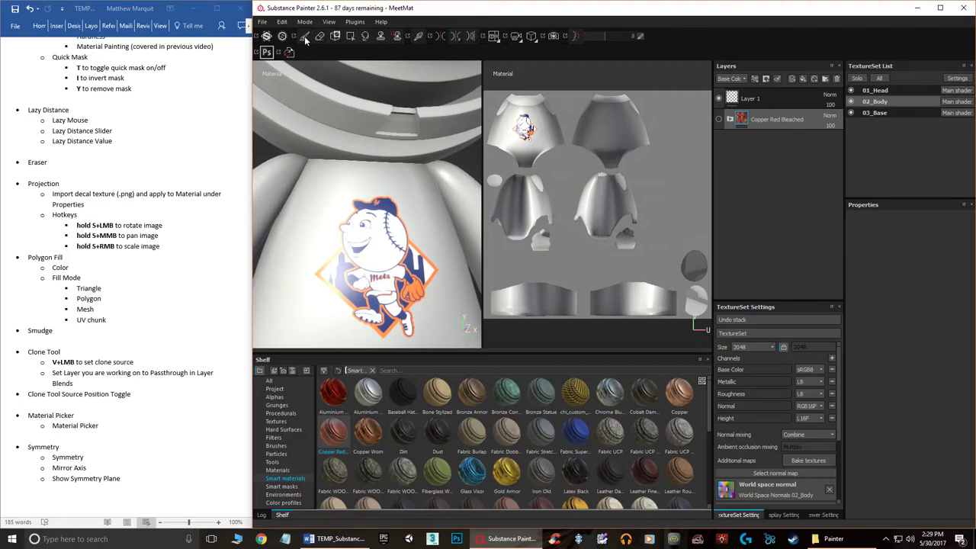
{"action": "left_click_drag", "start_coordinate": [384, 198], "coordinate": [397, 206], "text": "alt"}
{"action": "left_click", "coordinate": [763, 100]}
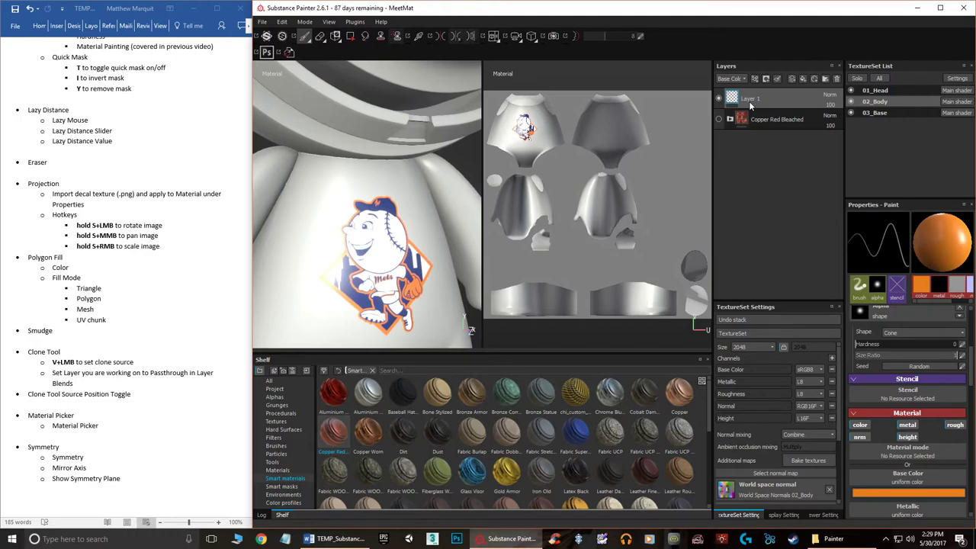
{"action": "left_click", "coordinate": [350, 36]}
{"action": "middle_click_drag", "start_coordinate": [366, 216], "coordinate": [413, 119], "text": "alt"}
{"action": "mouse_move", "coordinate": [377, 141]}
{"action": "left_mouse_down", "text": "alt"}
{"action": "mouse_move", "coordinate": [405, 137]}
{"action": "mouse_move", "coordinate": [389, 152]}
{"action": "mouse_move", "coordinate": [372, 142]}
{"action": "left_mouse_up", "text": "alt"}
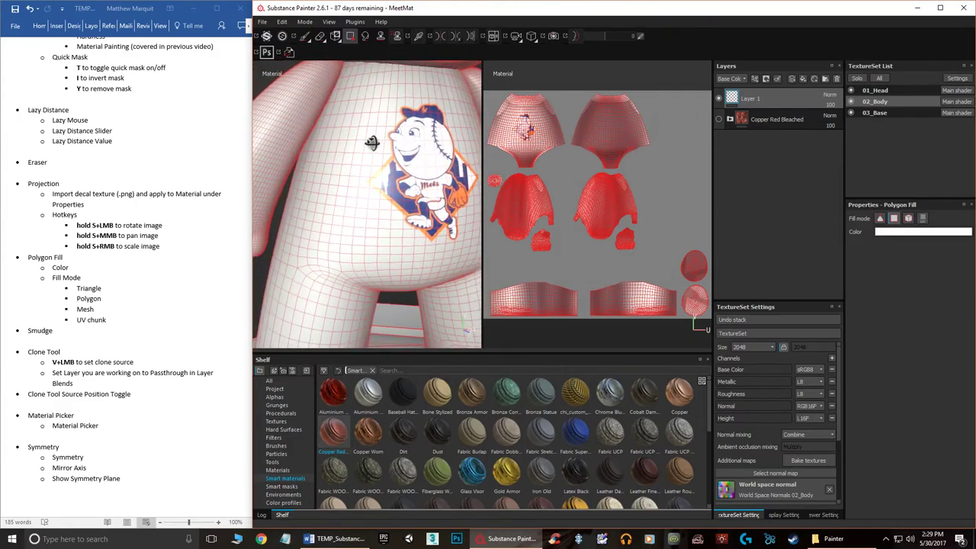
{"action": "left_click", "coordinate": [911, 231]}
{"action": "mouse_move", "coordinate": [888, 225]}
{"action": "left_mouse_down"}
{"action": "mouse_move", "coordinate": [876, 219]}
{"action": "mouse_move", "coordinate": [889, 213]}
{"action": "left_mouse_up"}
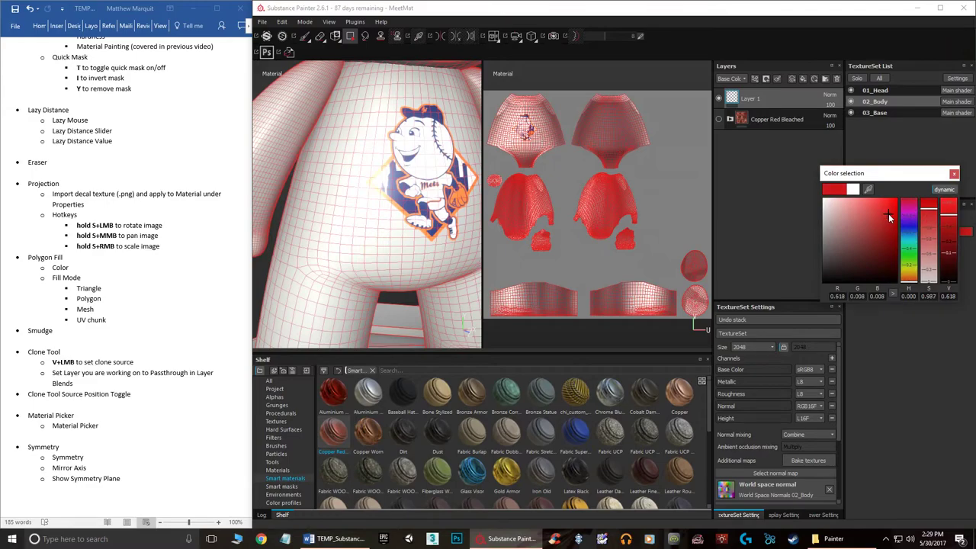
- Fill a band of polygons on the arm's UV shell with red in the 2D view
{"action": "scroll", "coordinate": [566, 193], "scroll_direction": "up", "scroll_amount": 1}
{"action": "scroll", "coordinate": [567, 197], "scroll_direction": "up", "scroll_amount": 3}
{"action": "right_click_drag", "start_coordinate": [505, 197], "coordinate": [707, 191], "text": "alt"}
{"action": "mouse_move", "coordinate": [626, 198]}
{"action": "left_mouse_down"}
{"action": "mouse_move", "coordinate": [556, 216]}
{"action": "mouse_move", "coordinate": [552, 226]}
{"action": "left_mouse_up"}
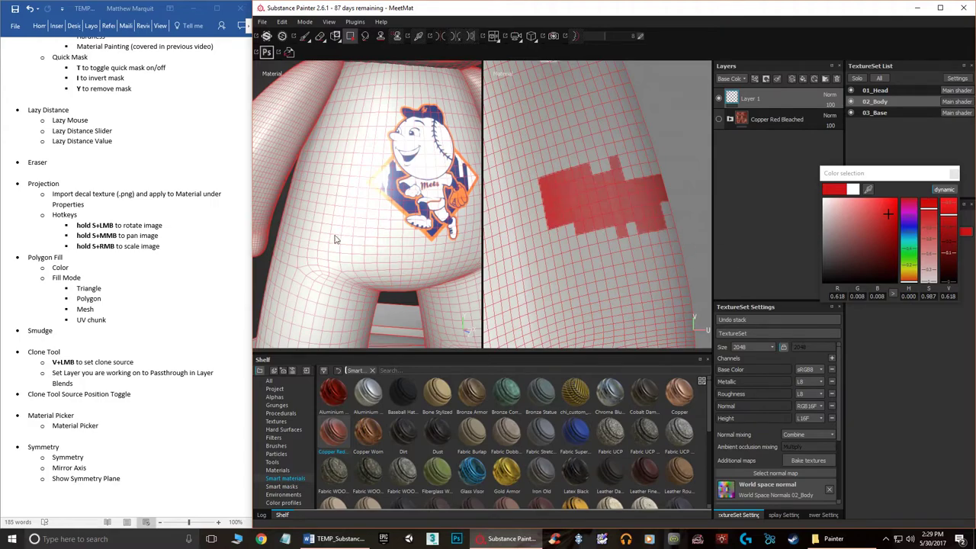
- Fill patches of polygons on the chest beside the decal with red and undo the most recent fill
{"action": "scroll", "coordinate": [327, 214], "scroll_direction": "up", "scroll_amount": 2}
{"action": "scroll", "coordinate": [342, 214], "scroll_direction": "down", "scroll_amount": 5}
{"action": "mouse_move", "coordinate": [368, 206]}
{"action": "left_mouse_down", "text": "alt"}
{"action": "mouse_move", "coordinate": [490, 192]}
{"action": "mouse_move", "coordinate": [378, 209]}
{"action": "mouse_move", "coordinate": [527, 211]}
{"action": "mouse_move", "coordinate": [353, 204]}
{"action": "left_mouse_up", "text": "alt"}
{"action": "scroll", "coordinate": [353, 199], "scroll_direction": "up", "scroll_amount": 5}
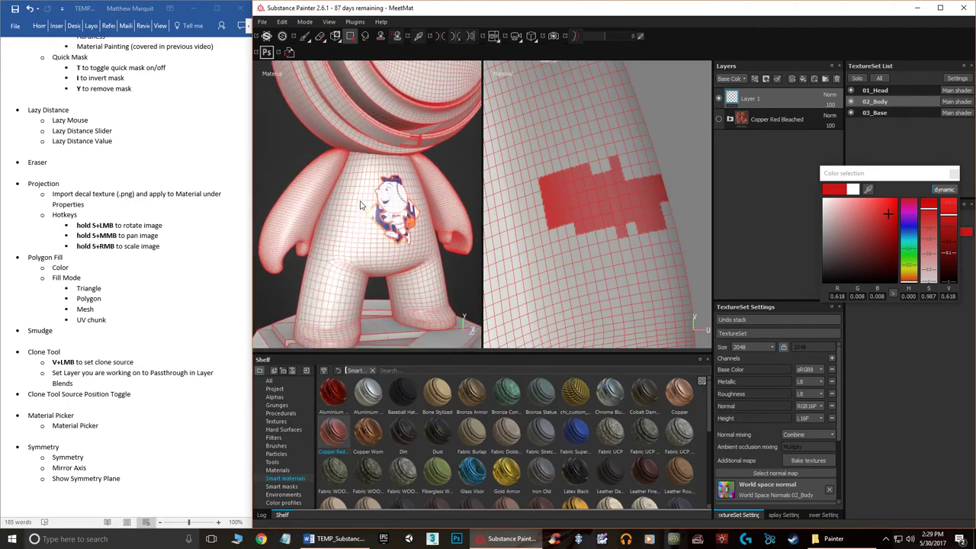
{"action": "mouse_move", "coordinate": [324, 164]}
{"action": "left_mouse_down"}
{"action": "mouse_move", "coordinate": [339, 241]}
{"action": "mouse_move", "coordinate": [292, 278]}
{"action": "left_mouse_up"}
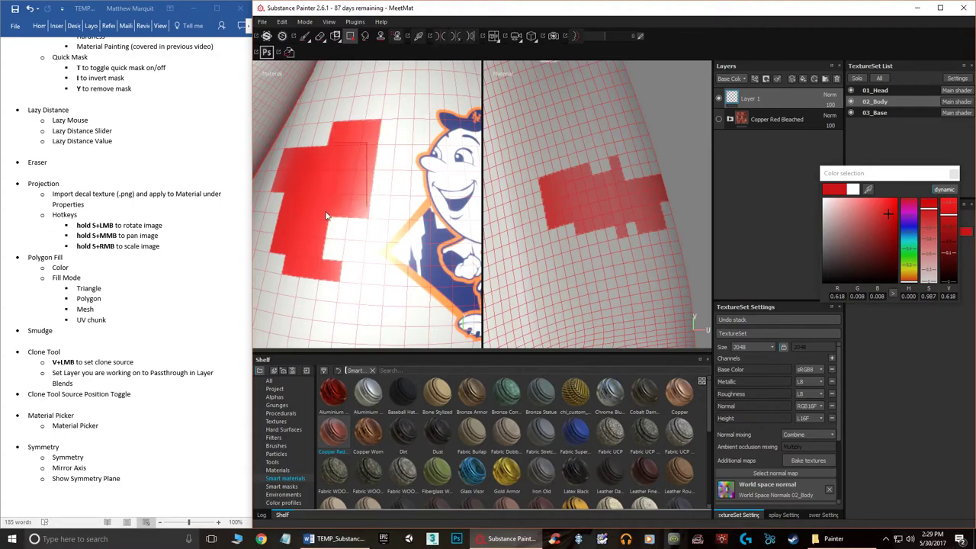
{"action": "left_click_drag", "start_coordinate": [382, 123], "coordinate": [414, 86]}
{"action": "key", "text": "ctrl+z"}
{"action": "key", "text": "ctrl+z"}
{"action": "key", "text": "ctrl+y"}
{"action": "scroll", "coordinate": [397, 187], "scroll_direction": "down", "scroll_amount": 3}
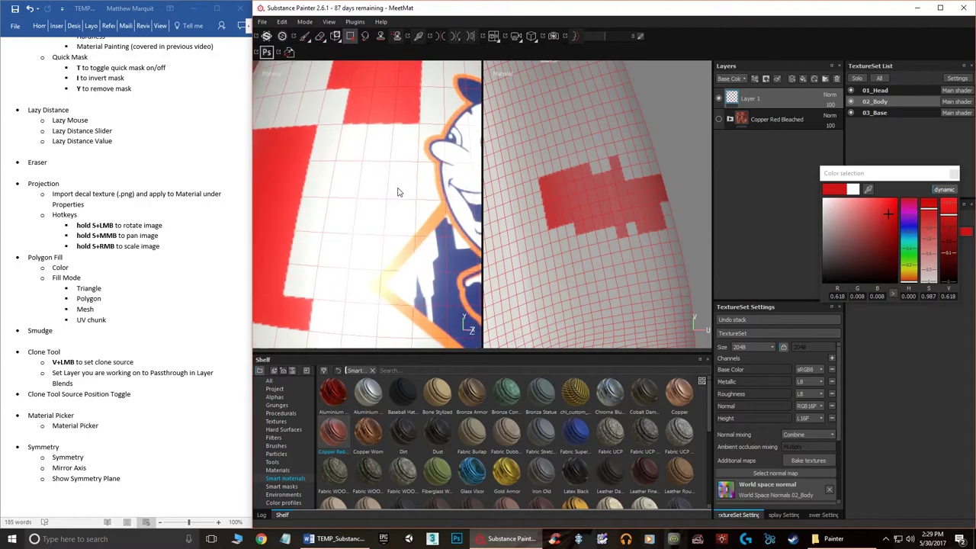
- Change the fill color to purple and fill the polygons between the red patches and the chest decal
{"action": "left_click", "coordinate": [908, 221]}
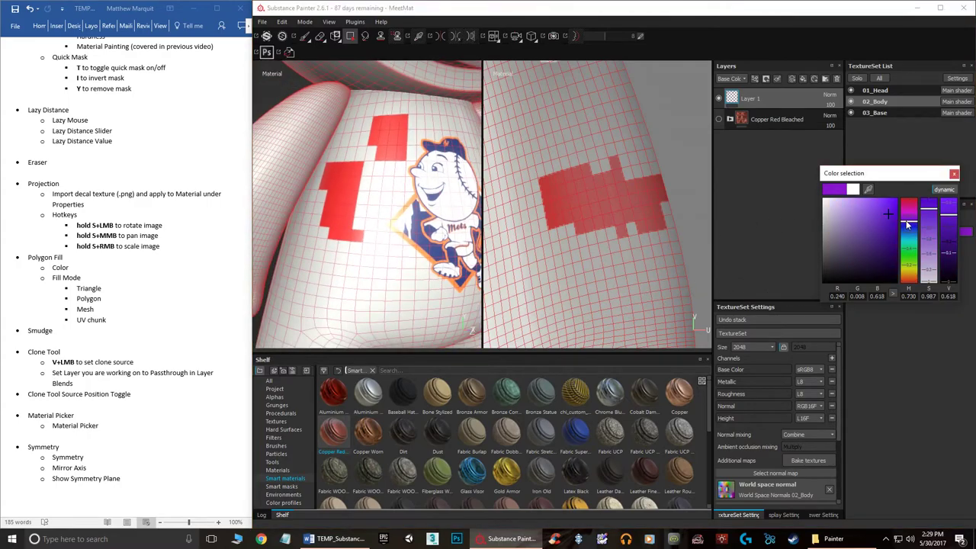
{"action": "left_click", "coordinate": [364, 215]}
{"action": "mouse_move", "coordinate": [350, 264]}
{"action": "left_mouse_down", "text": "alt"}
{"action": "mouse_move", "coordinate": [309, 266]}
{"action": "mouse_move", "coordinate": [331, 278]}
{"action": "mouse_move", "coordinate": [325, 347]}
{"action": "mouse_move", "coordinate": [363, 266]}
{"action": "left_mouse_up", "text": "alt"}
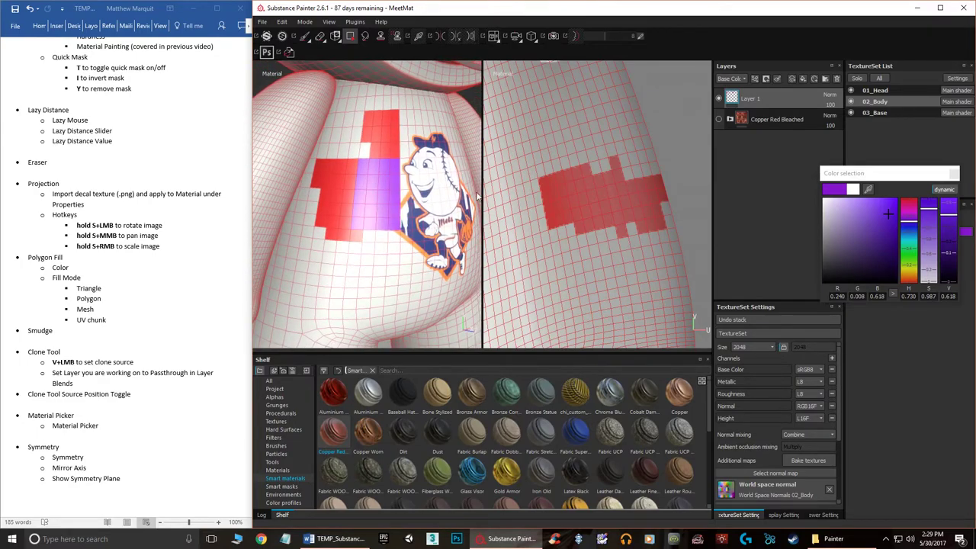
{"action": "left_click", "coordinate": [951, 177]}
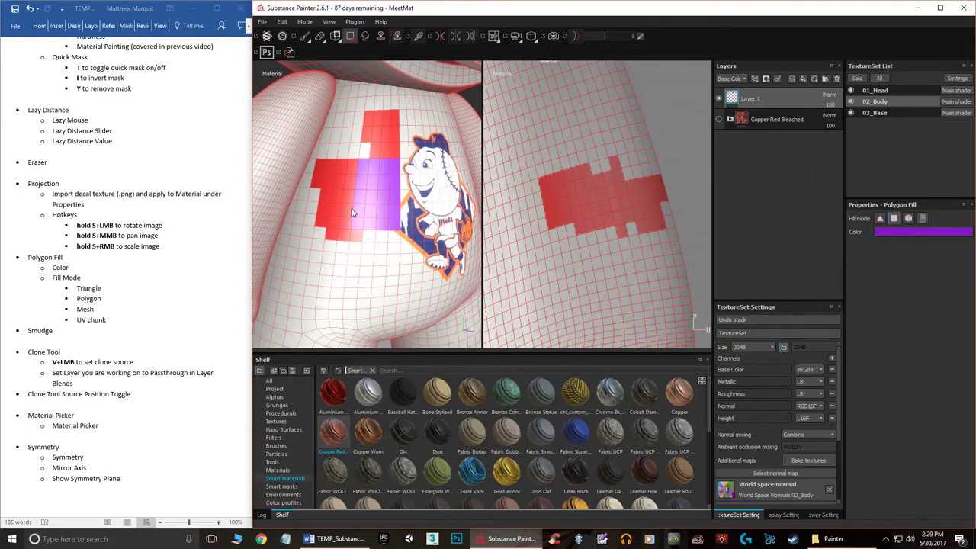
- Switch the fill mode to Triangle and fill four adjoining triangles below the colored patches with purple
{"action": "scroll", "coordinate": [352, 213], "scroll_direction": "up", "scroll_amount": 5}
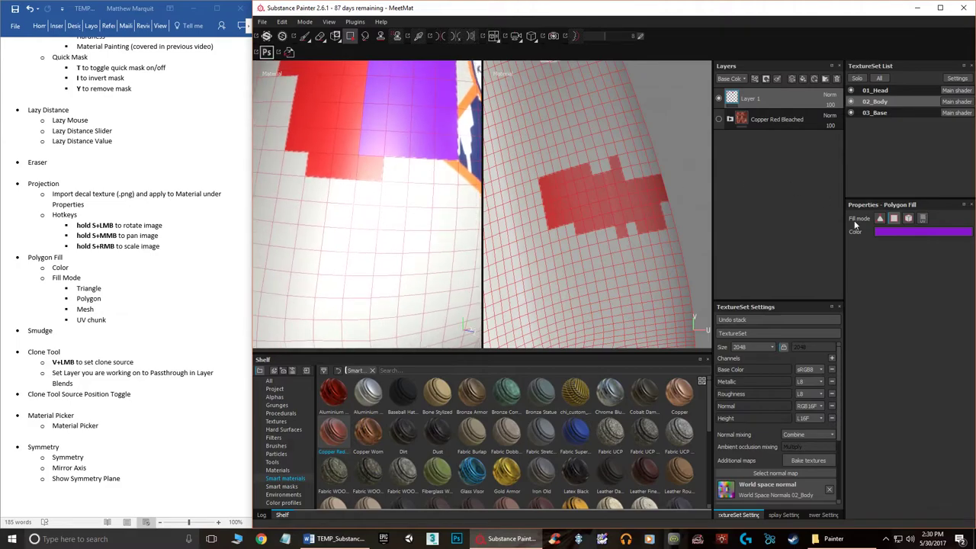
{"action": "left_click", "coordinate": [880, 219]}
{"action": "left_click", "coordinate": [429, 201]}
{"action": "left_click", "coordinate": [423, 205]}
{"action": "left_click", "coordinate": [418, 222]}
{"action": "left_click", "coordinate": [416, 222]}
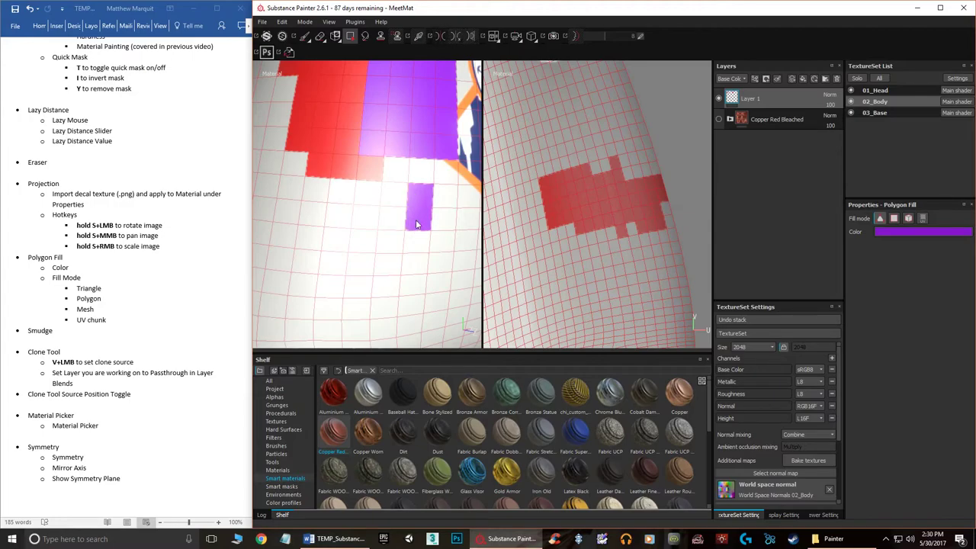
- Switch the fill mode back to Polygon and fill two single polygons beside the purple triangles
{"action": "left_click", "coordinate": [894, 219]}
{"action": "left_click", "coordinate": [444, 219]}
{"action": "left_click", "coordinate": [446, 243]}
- Switch the fill mode to Mesh and fill the character's whole torso and legs with purple
{"action": "left_click", "coordinate": [908, 219]}
{"action": "left_click", "coordinate": [382, 242]}
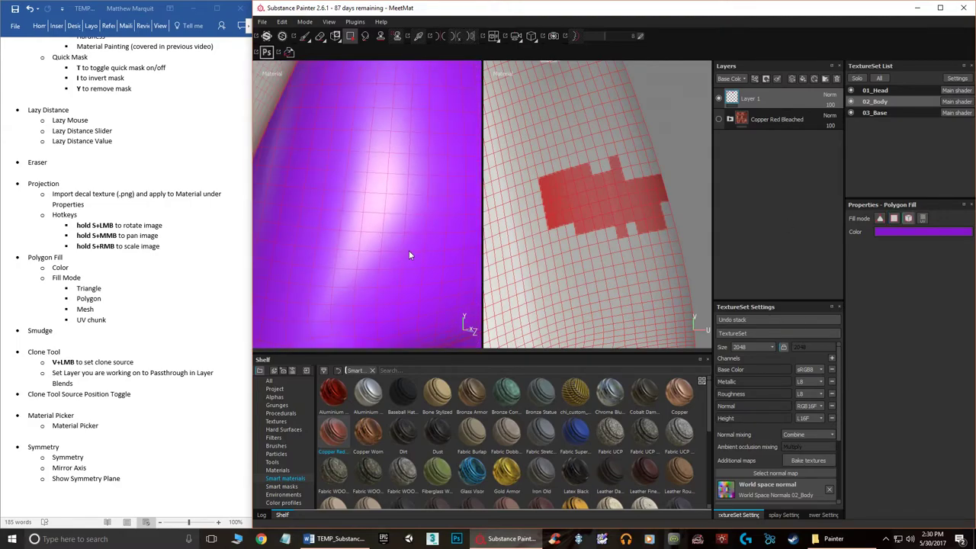
{"action": "scroll", "coordinate": [410, 254], "scroll_direction": "down", "scroll_amount": 5}
{"action": "scroll", "coordinate": [412, 249], "scroll_direction": "up", "scroll_amount": 6}
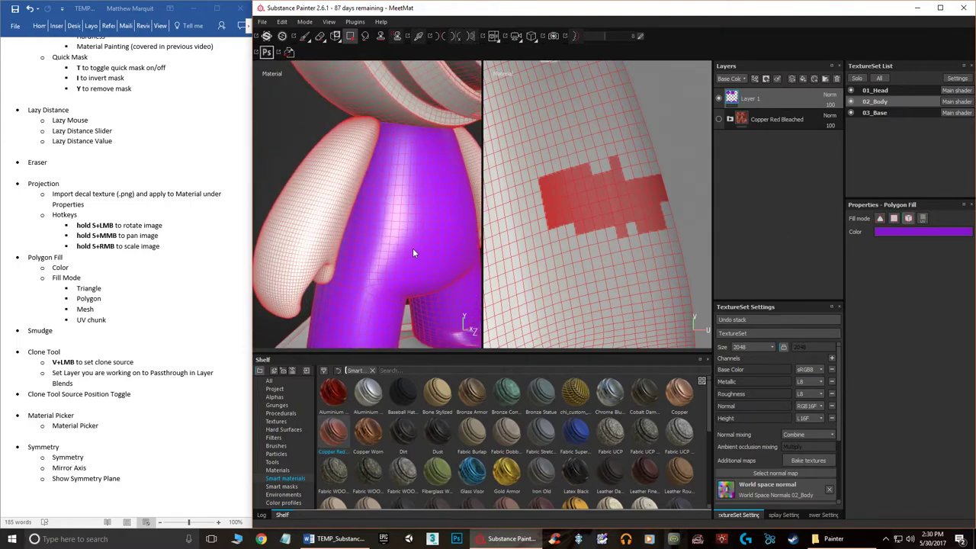
{"action": "middle_click_drag", "start_coordinate": [447, 234], "coordinate": [439, 211], "text": "alt"}
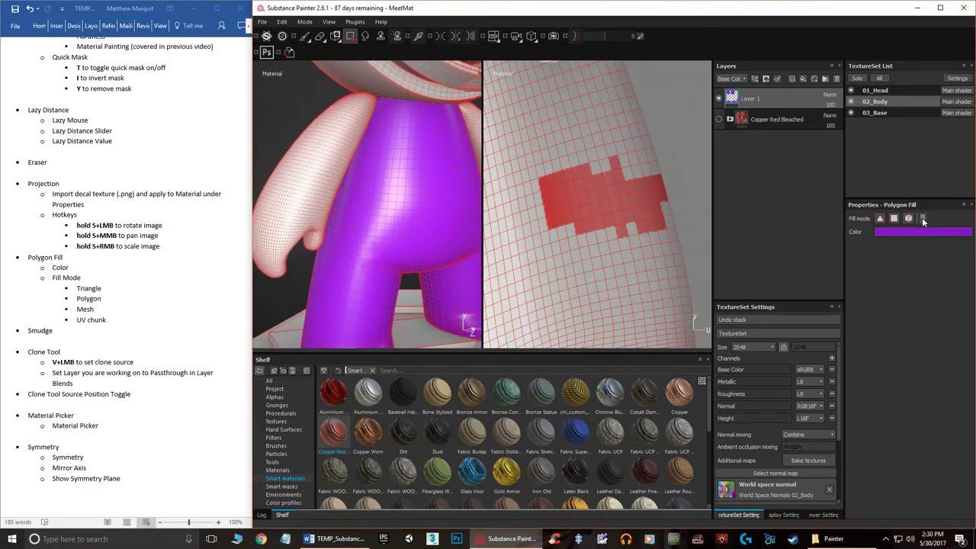
- Switch the fill mode to UV chunk, fill both arms with purple and inspect the inside of the hand
{"action": "scroll", "coordinate": [649, 229], "scroll_direction": "down", "scroll_amount": 8}
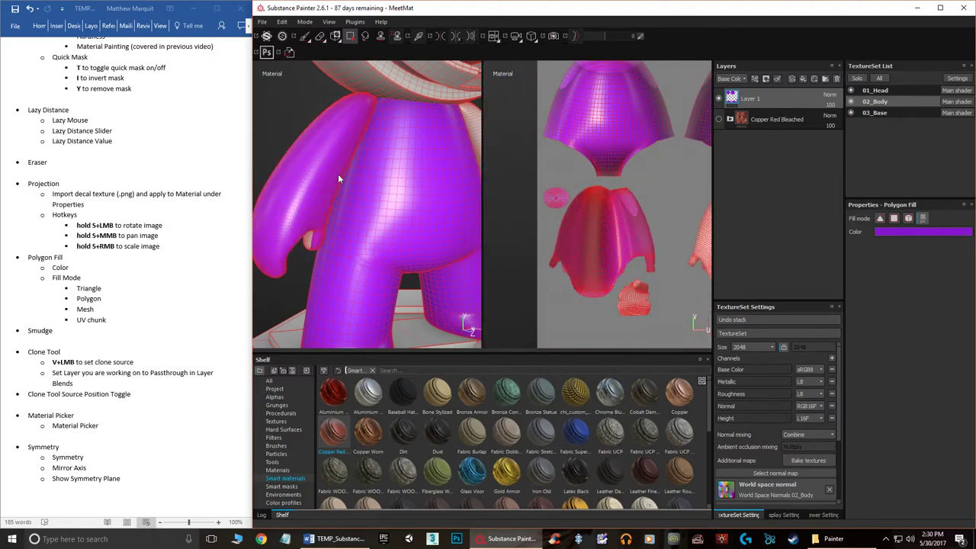
{"action": "left_click_drag", "start_coordinate": [463, 167], "coordinate": [401, 174], "text": "alt"}
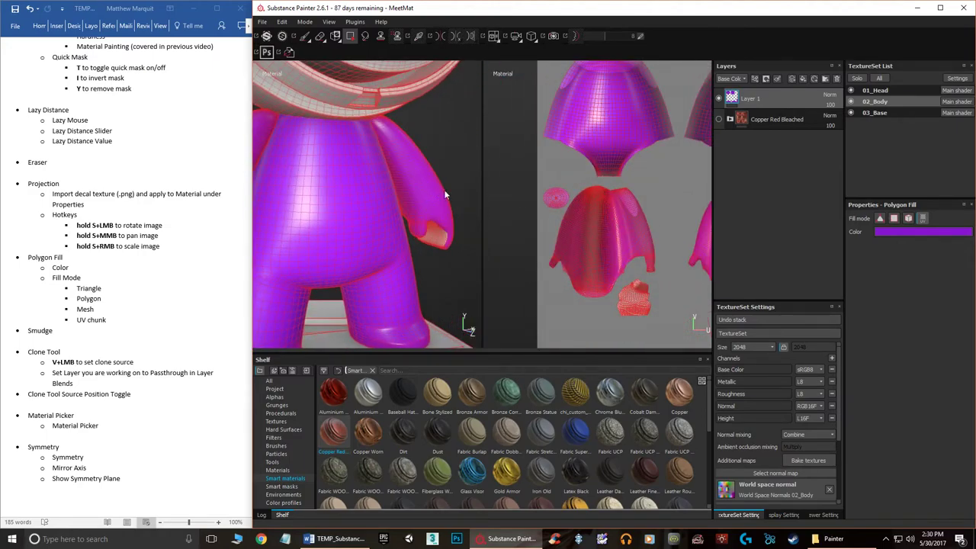
{"action": "left_click_drag", "start_coordinate": [463, 183], "coordinate": [405, 154], "text": "alt"}
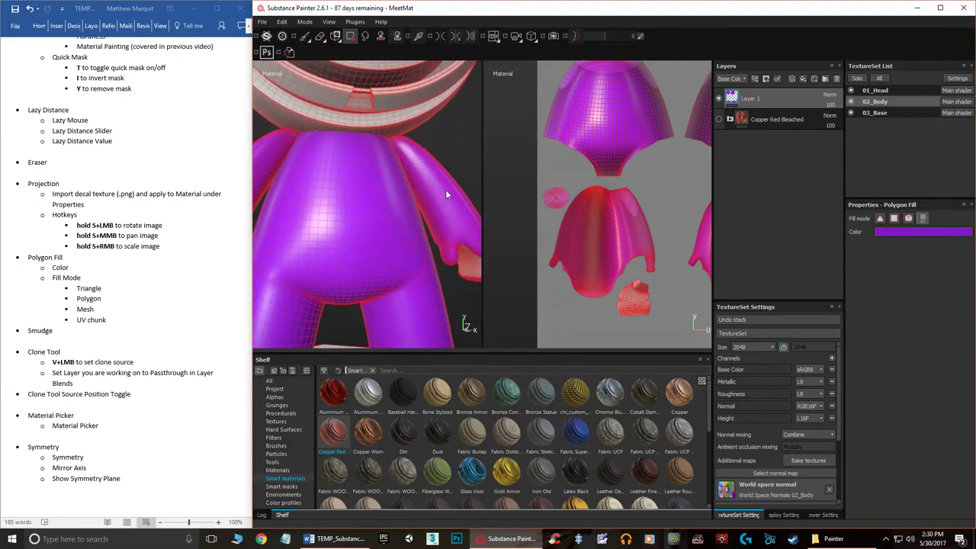
{"action": "left_click_drag", "start_coordinate": [464, 252], "coordinate": [369, 221], "text": "alt"}
{"action": "scroll", "coordinate": [369, 221], "scroll_direction": "down", "scroll_amount": 3}
{"action": "scroll", "coordinate": [369, 221], "scroll_direction": "up", "scroll_amount": 6}
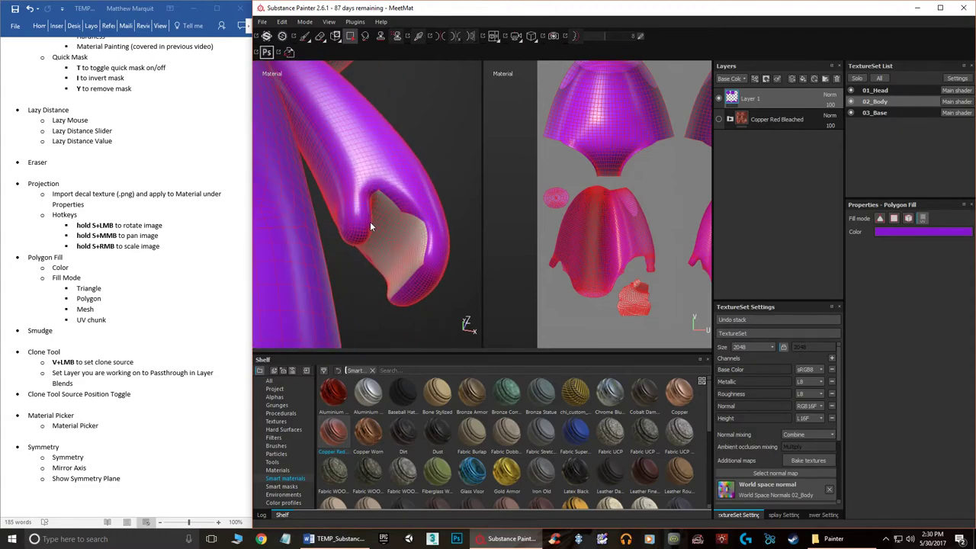
{"action": "left_click_drag", "start_coordinate": [415, 242], "coordinate": [319, 145], "text": "alt"}
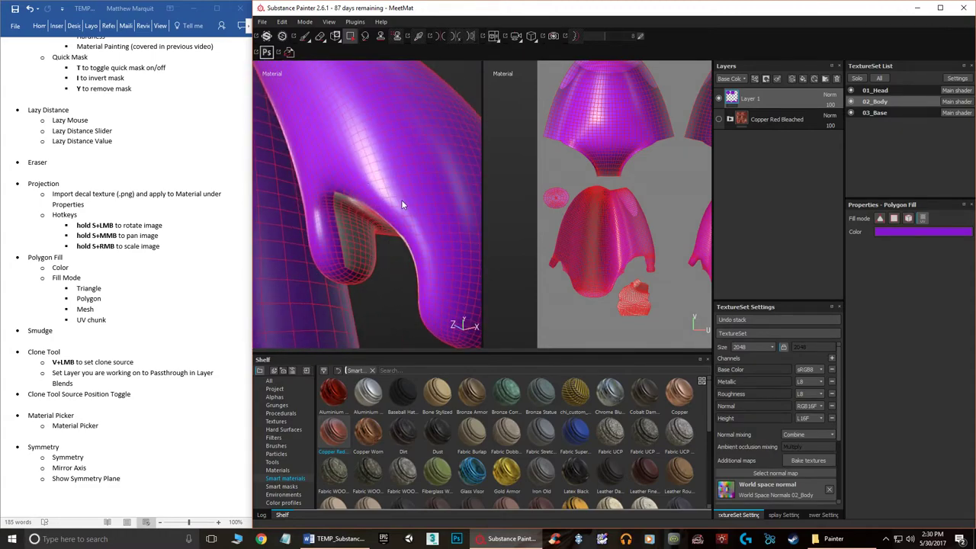
{"action": "scroll", "coordinate": [402, 193], "scroll_direction": "up", "scroll_amount": 2}
{"action": "left_click_drag", "start_coordinate": [402, 193], "coordinate": [403, 209], "text": "alt+shift"}
{"action": "scroll", "coordinate": [400, 206], "scroll_direction": "down", "scroll_amount": 8}
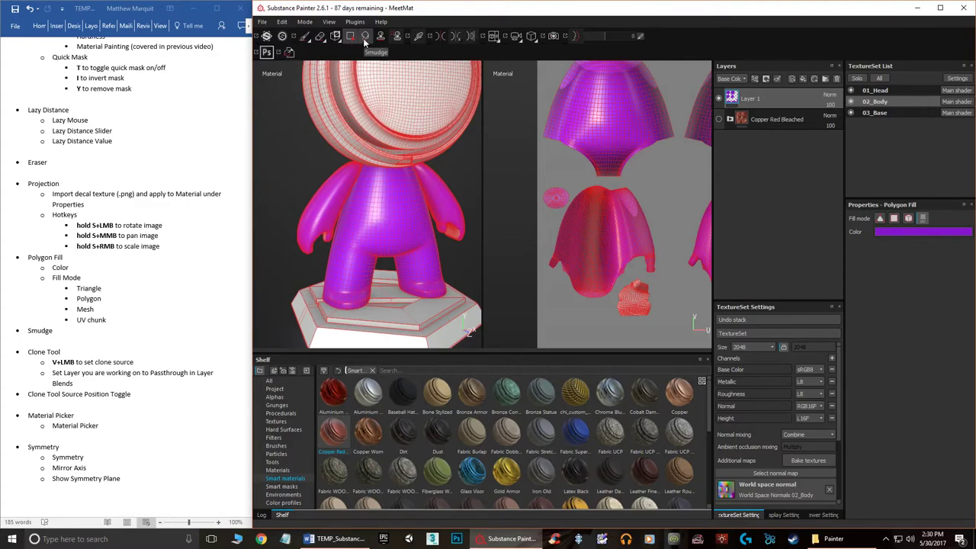
- Smudge the purple edges into the unpainted inner palm of the hand with the Smudge tool
{"action": "left_click", "coordinate": [365, 37]}
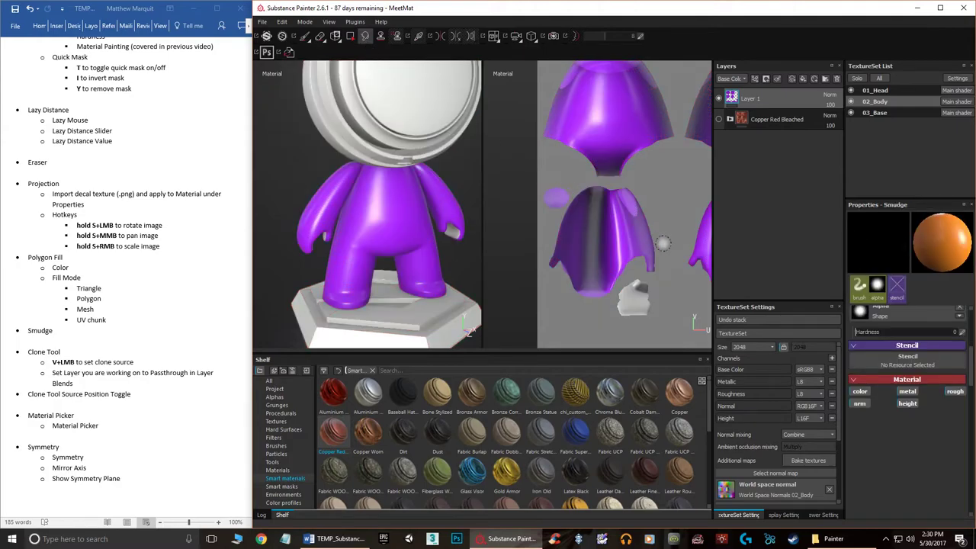
{"action": "left_click_drag", "start_coordinate": [602, 208], "coordinate": [577, 35], "text": "alt"}
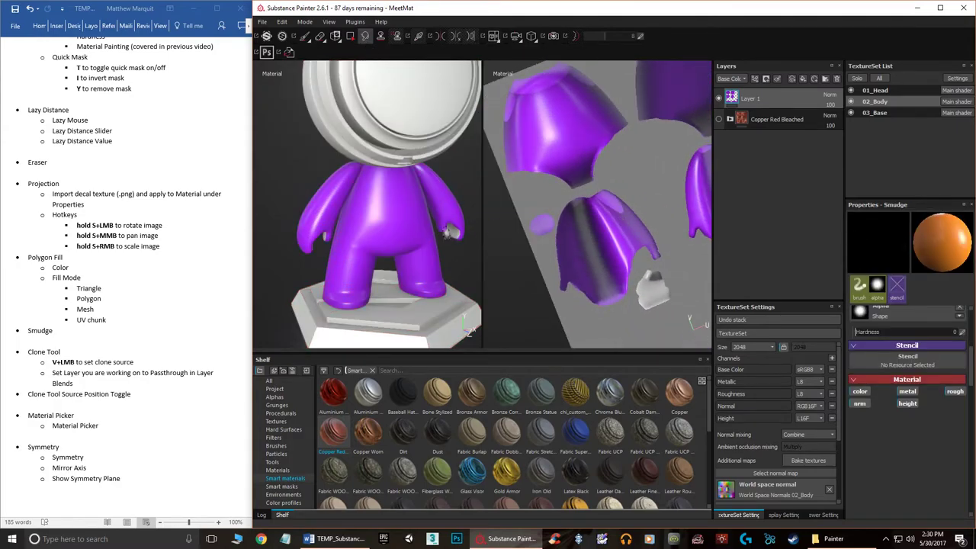
{"action": "left_click_drag", "start_coordinate": [464, 231], "coordinate": [465, 196], "text": "alt"}
{"action": "scroll", "coordinate": [459, 237], "scroll_direction": "down", "scroll_amount": 3}
{"action": "scroll", "coordinate": [456, 241], "scroll_direction": "up", "scroll_amount": 6}
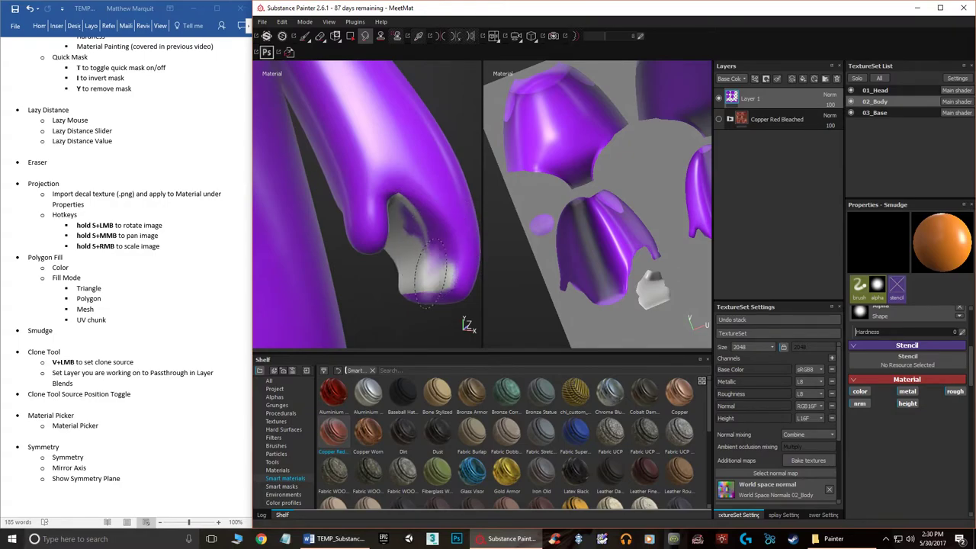
{"action": "left_click_drag", "start_coordinate": [461, 217], "coordinate": [392, 137], "text": "alt"}
{"action": "scroll", "coordinate": [400, 207], "scroll_direction": "up", "scroll_amount": 3}
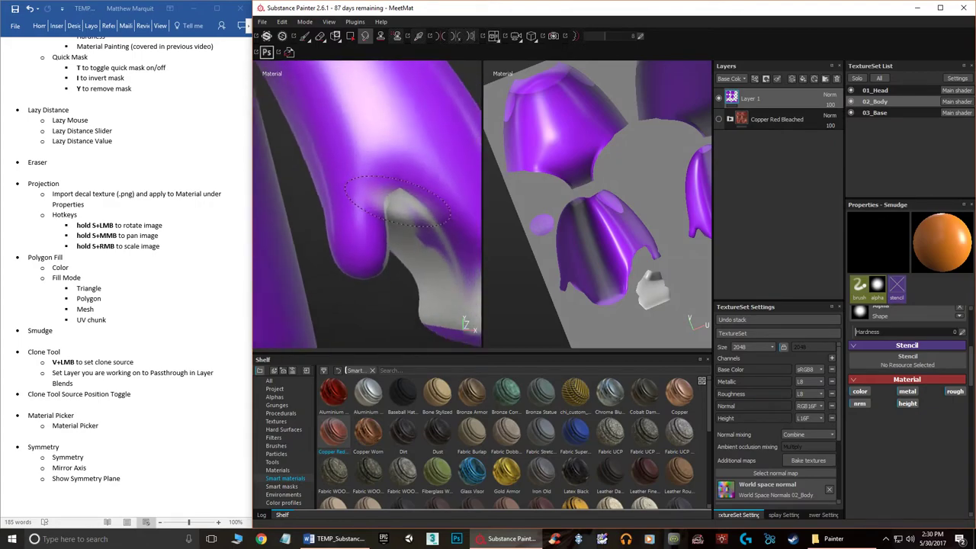
{"action": "scroll", "coordinate": [399, 207], "scroll_direction": "down", "scroll_amount": 8}
{"action": "left_click_drag", "start_coordinate": [396, 203], "coordinate": [400, 221], "text": "alt"}
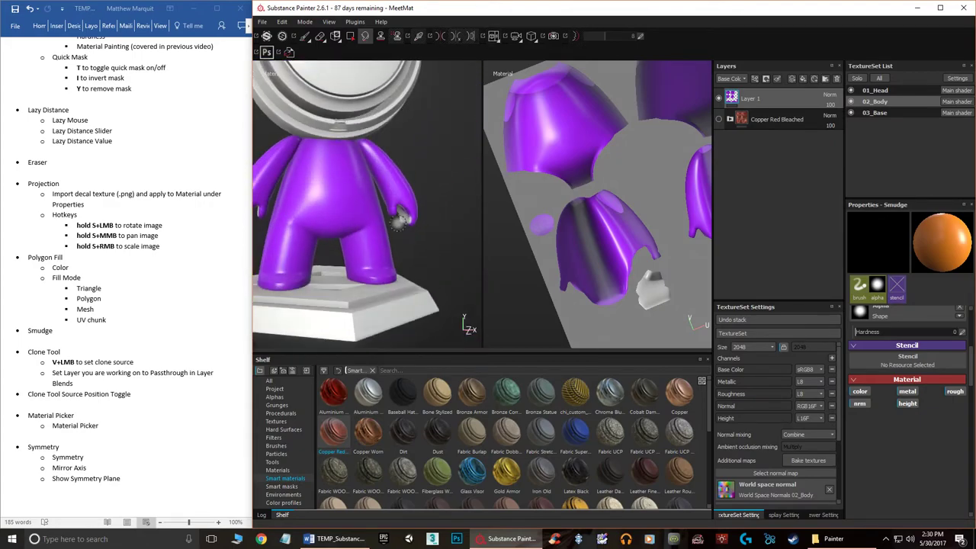
- Undo the smudging, the purple fills and the red chest patches until only the decal remains on the chest
{"action": "left_click", "coordinate": [718, 120]}
{"action": "left_click", "coordinate": [720, 99]}
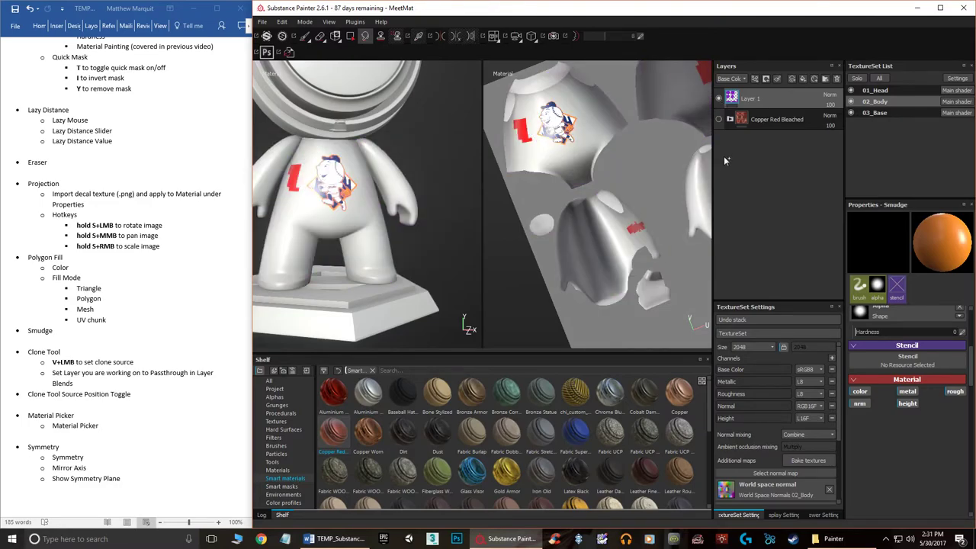
{"action": "left_click_drag", "start_coordinate": [366, 171], "coordinate": [416, 183], "text": "alt"}
{"action": "scroll", "coordinate": [416, 183], "scroll_direction": "up", "scroll_amount": 4}
{"action": "scroll", "coordinate": [416, 183], "scroll_direction": "up", "scroll_amount": 5}
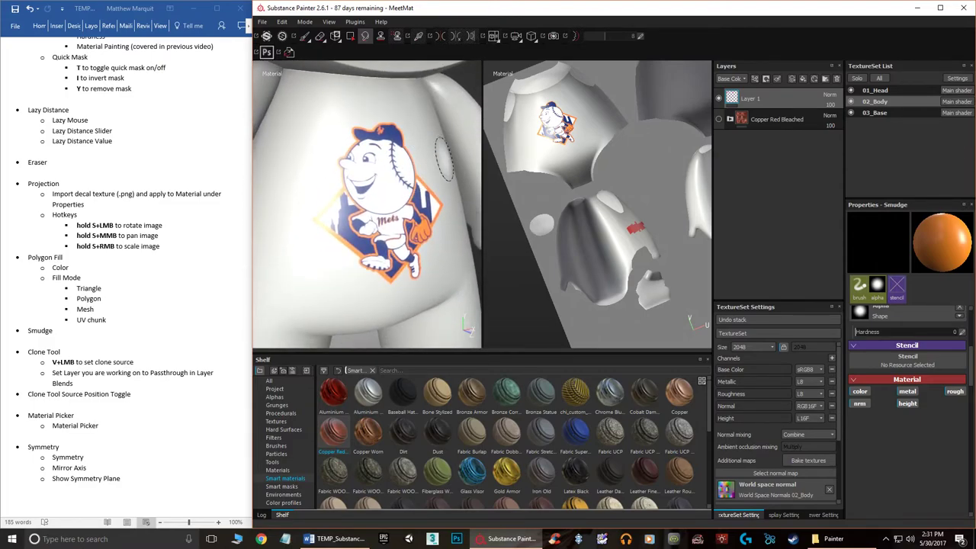
- Set the Base Color blending mode of Layer 1 to Passthrough and keep that layer selected
{"action": "left_click", "coordinate": [828, 96]}
{"action": "left_click", "coordinate": [837, 112]}
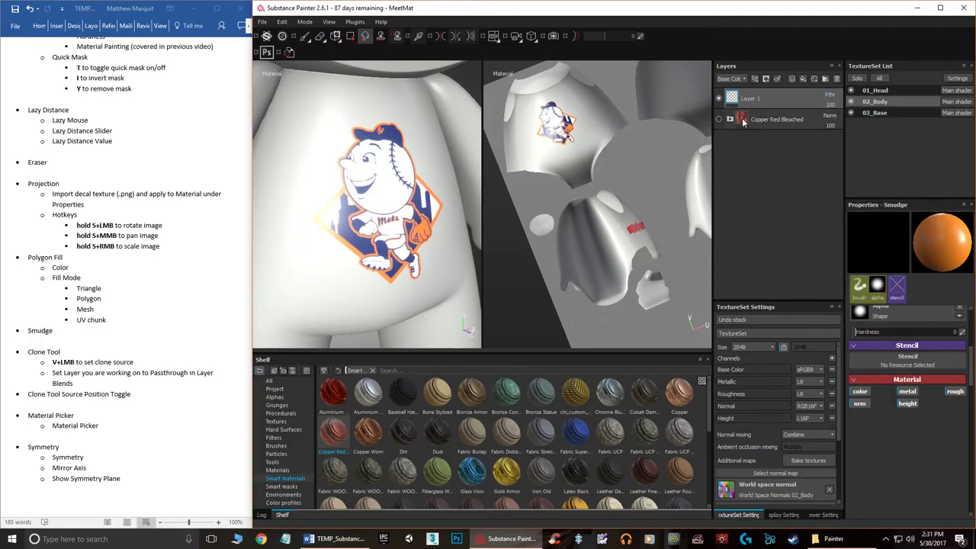
{"action": "left_click", "coordinate": [787, 99]}
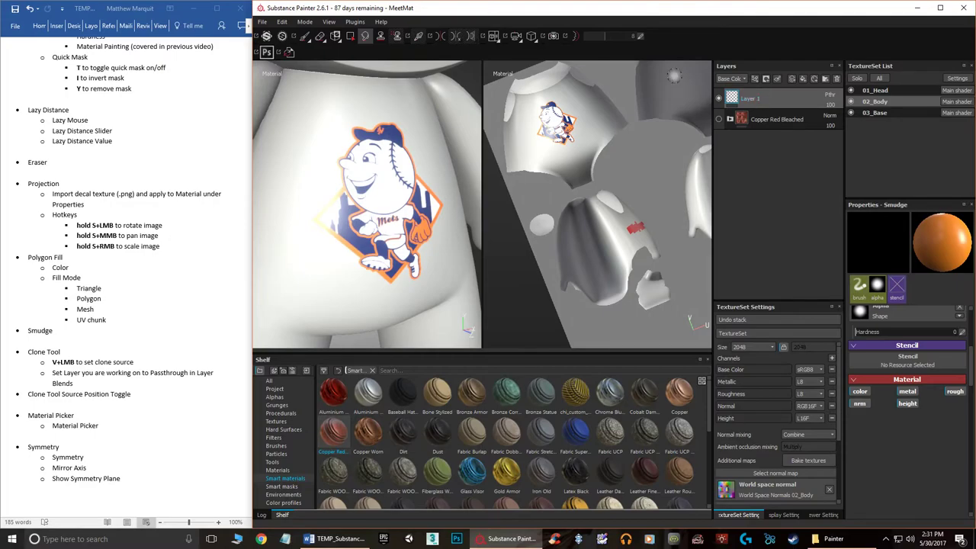
- Clone the mascot's head from the decal onto the upper chest with the Clone tool and show the Copper Red Bleached layer
{"action": "left_click", "coordinate": [380, 39]}
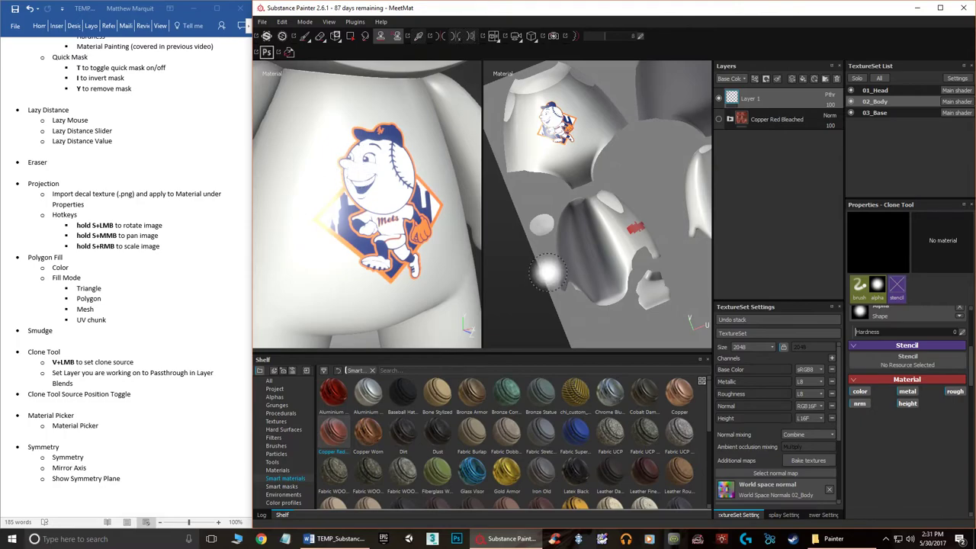
{"action": "mouse_move", "coordinate": [303, 99]}
{"action": "left_mouse_down"}
{"action": "mouse_move", "coordinate": [305, 116]}
{"action": "mouse_move", "coordinate": [309, 96]}
{"action": "mouse_move", "coordinate": [320, 122]}
{"action": "mouse_move", "coordinate": [324, 91]}
{"action": "mouse_move", "coordinate": [316, 140]}
{"action": "left_mouse_up"}
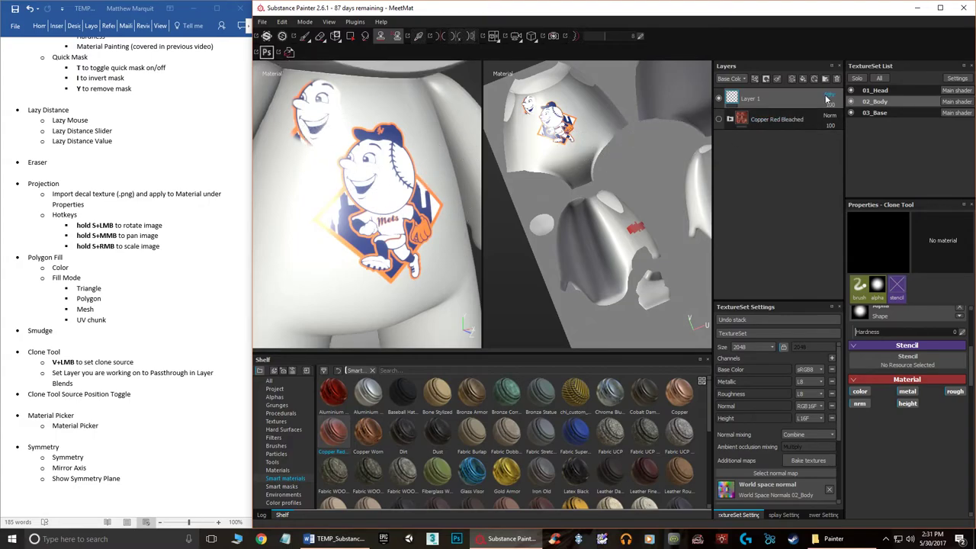
{"action": "left_click", "coordinate": [719, 120]}
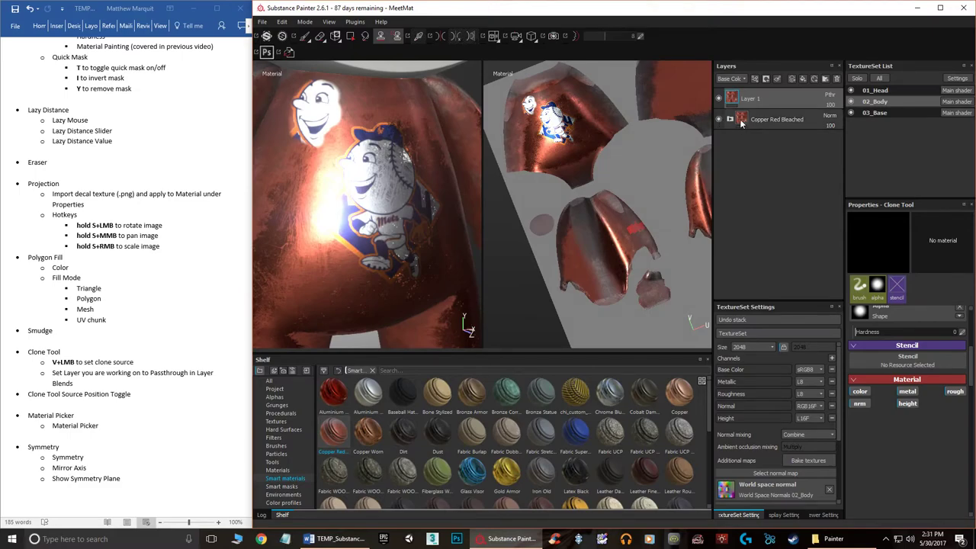
{"action": "left_click_drag", "start_coordinate": [410, 180], "coordinate": [362, 181], "text": "alt"}
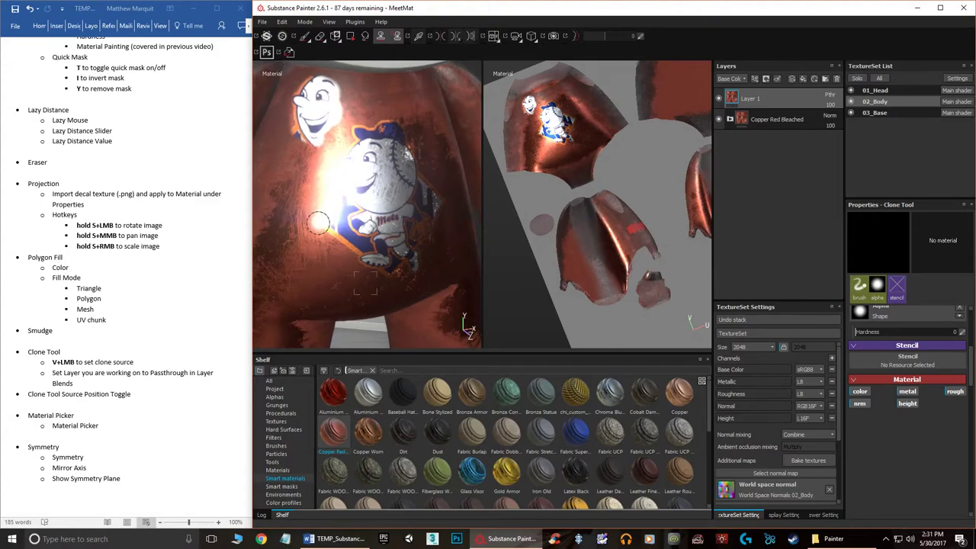
- Hide the Copper Red Bleached layer beneath Layer 1
{"action": "left_click_drag", "start_coordinate": [280, 237], "coordinate": [280, 238]}
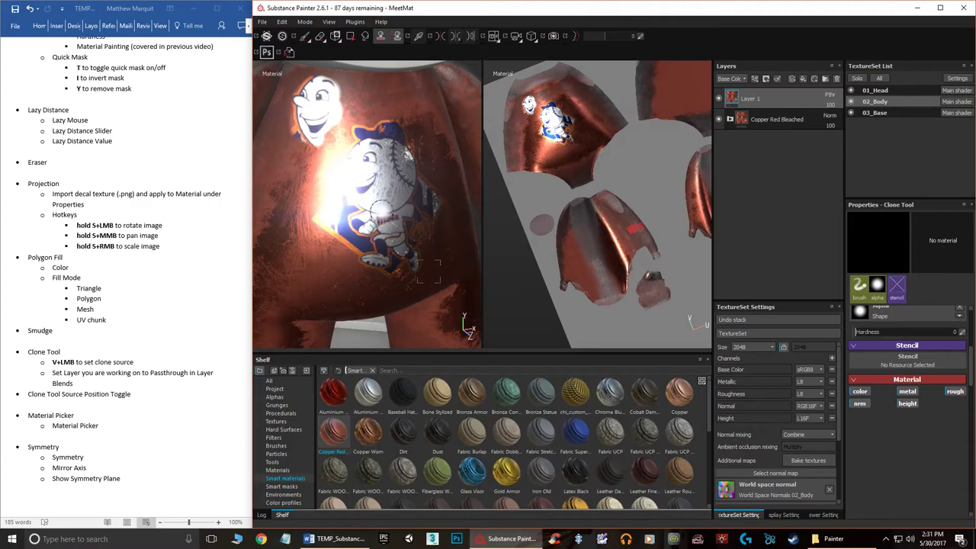
{"action": "middle_click_drag", "start_coordinate": [381, 204], "coordinate": [466, 175], "text": "alt"}
{"action": "left_click_drag", "start_coordinate": [429, 191], "coordinate": [399, 213], "text": "alt"}
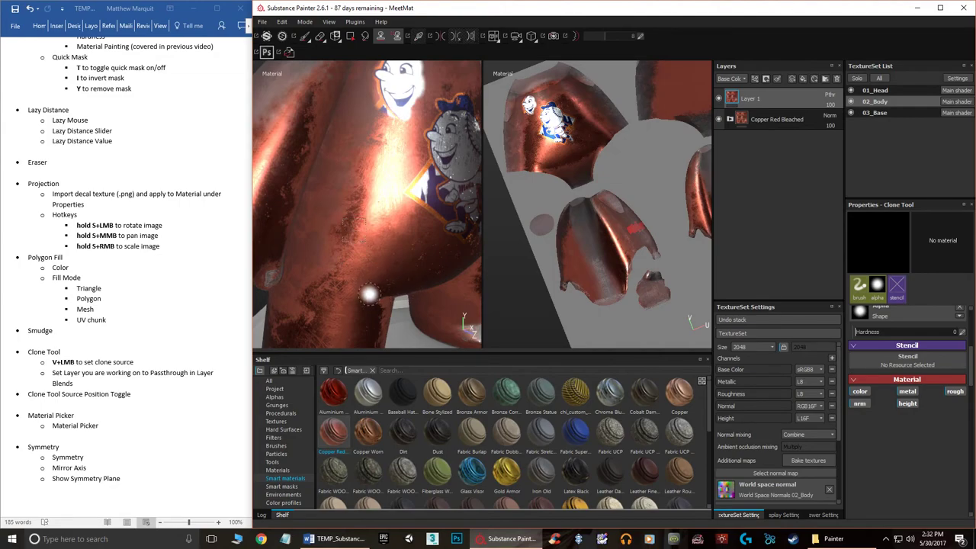
{"action": "mouse_move", "coordinate": [342, 174]}
{"action": "left_mouse_down", "text": "alt"}
{"action": "mouse_move", "coordinate": [373, 170]}
{"action": "mouse_move", "coordinate": [346, 168]}
{"action": "left_mouse_up", "text": "alt"}
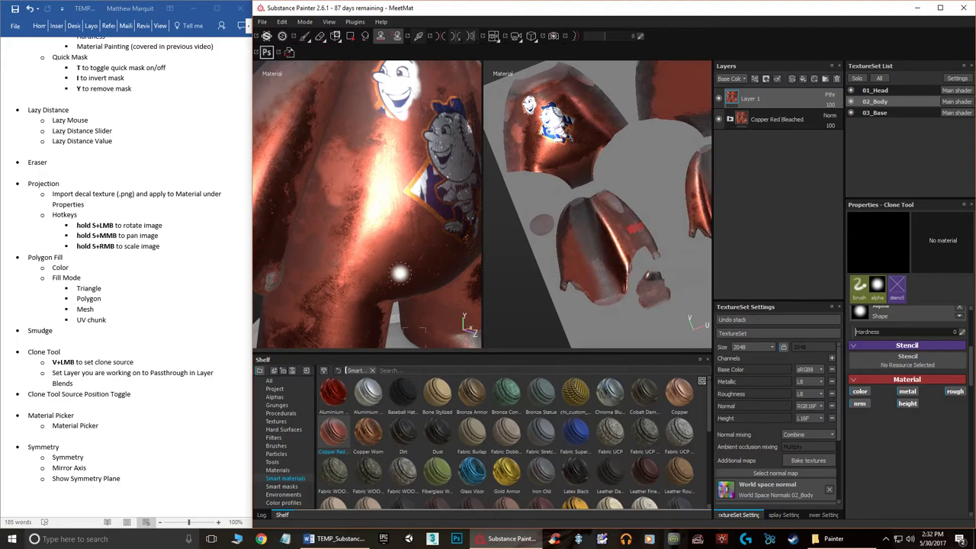
{"action": "mouse_move", "coordinate": [323, 236]}
{"action": "left_mouse_down", "text": "alt"}
{"action": "mouse_move", "coordinate": [356, 211]}
{"action": "mouse_move", "coordinate": [381, 220]}
{"action": "mouse_move", "coordinate": [366, 222]}
{"action": "left_mouse_up", "text": "alt"}
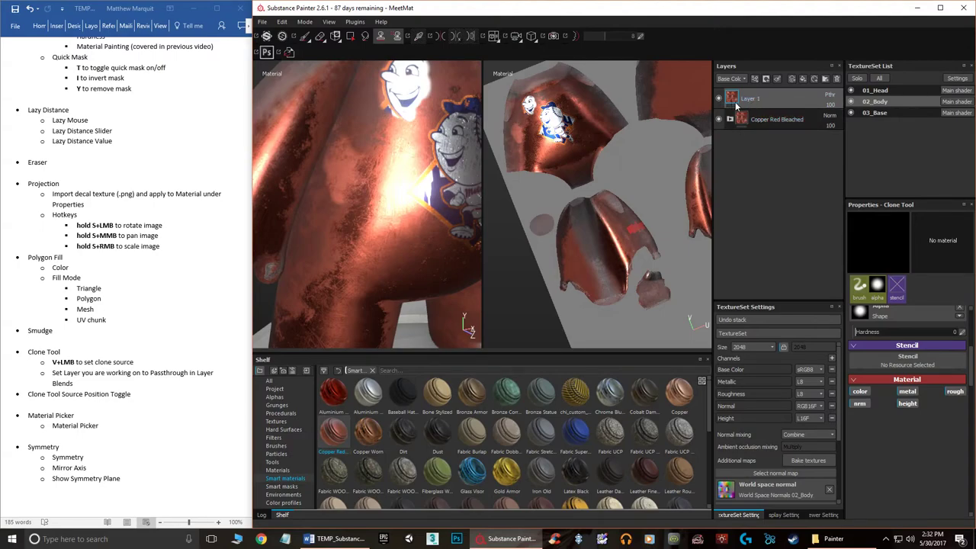
{"action": "left_click", "coordinate": [719, 119]}
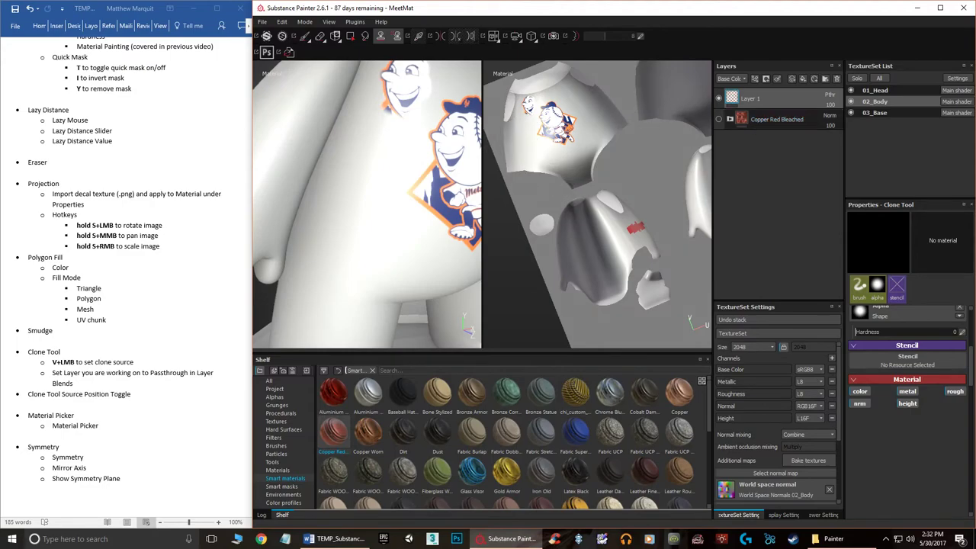
- Switch to the Paint tool and sample the blue of the chest decal with the Material Picker
{"action": "scroll", "coordinate": [399, 170], "scroll_direction": "up", "scroll_amount": 2}
{"action": "scroll", "coordinate": [399, 171], "scroll_direction": "down", "scroll_amount": 5}
{"action": "left_click_drag", "start_coordinate": [409, 175], "coordinate": [414, 200], "text": "alt"}
{"action": "scroll", "coordinate": [414, 200], "scroll_direction": "down", "scroll_amount": 6}
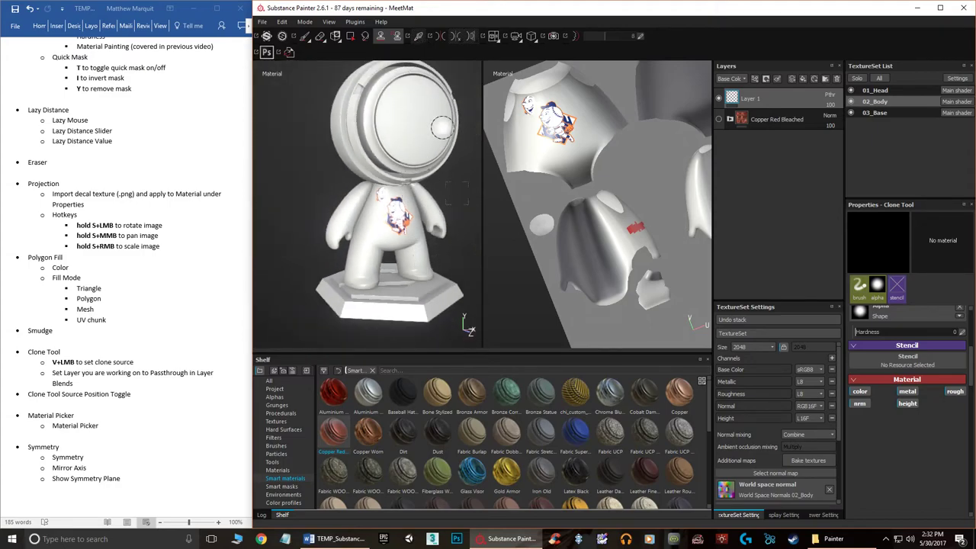
{"action": "key", "text": "1"}
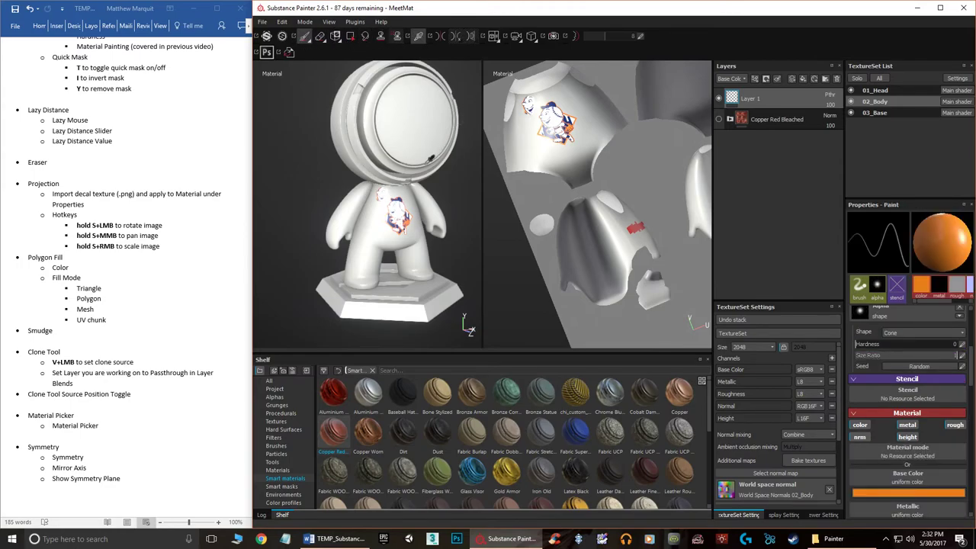
{"action": "left_click", "coordinate": [406, 220]}
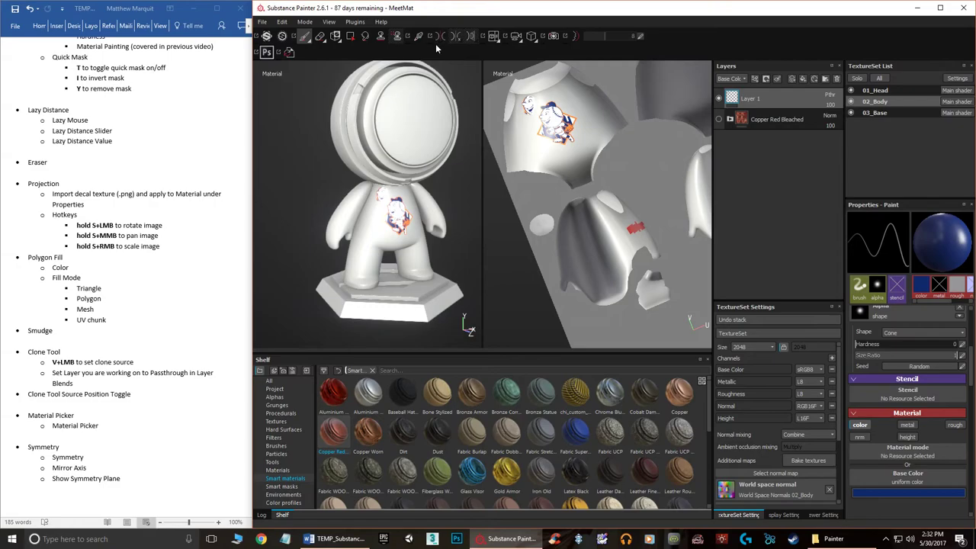
- Choose the Default Hard brush from the shelf for painting
{"action": "mouse_move", "coordinate": [391, 170]}
{"action": "left_mouse_down", "text": "alt"}
{"action": "mouse_move", "coordinate": [417, 199]}
{"action": "mouse_move", "coordinate": [394, 163]}
{"action": "left_mouse_up", "text": "alt"}
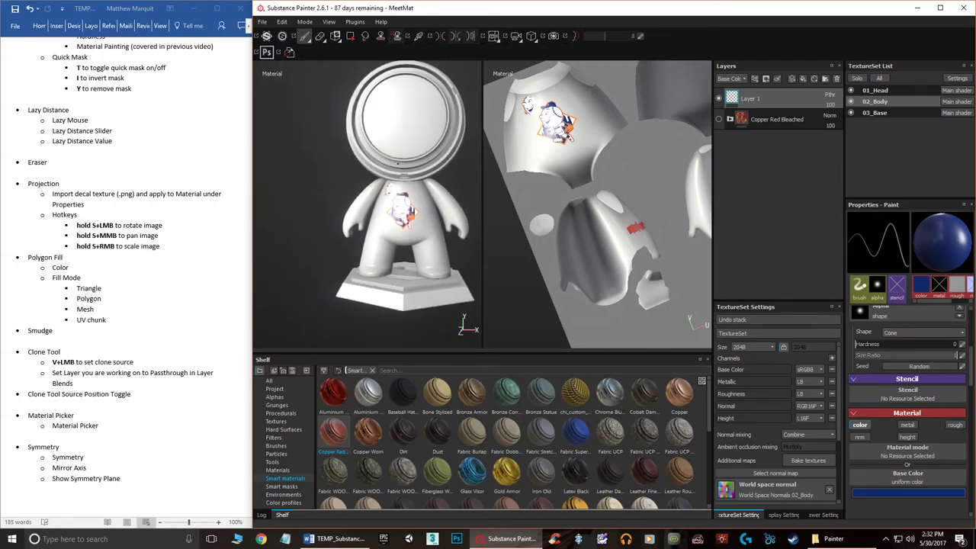
{"action": "middle_click_drag", "start_coordinate": [395, 163], "coordinate": [405, 218], "text": "alt"}
{"action": "scroll", "coordinate": [398, 193], "scroll_direction": "up", "scroll_amount": 3}
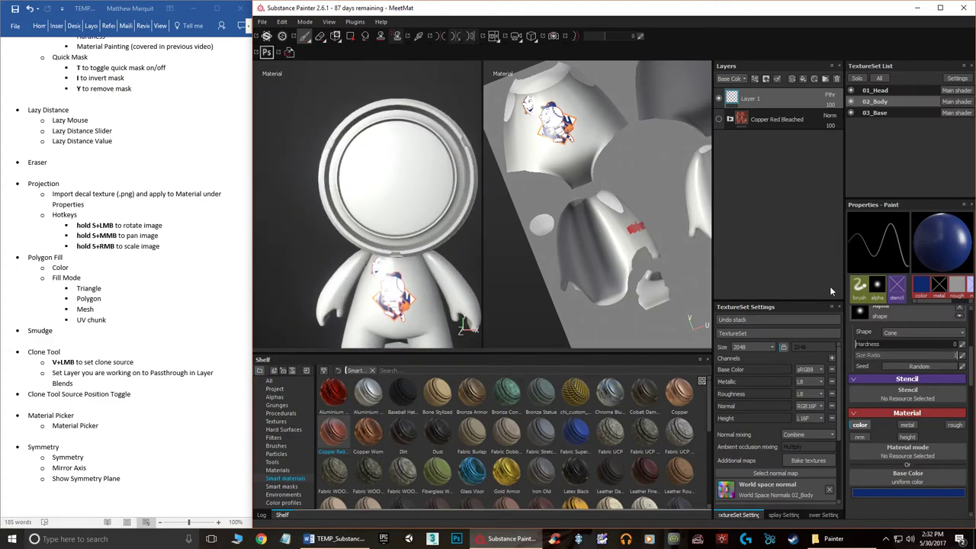
{"action": "left_click", "coordinate": [276, 445]}
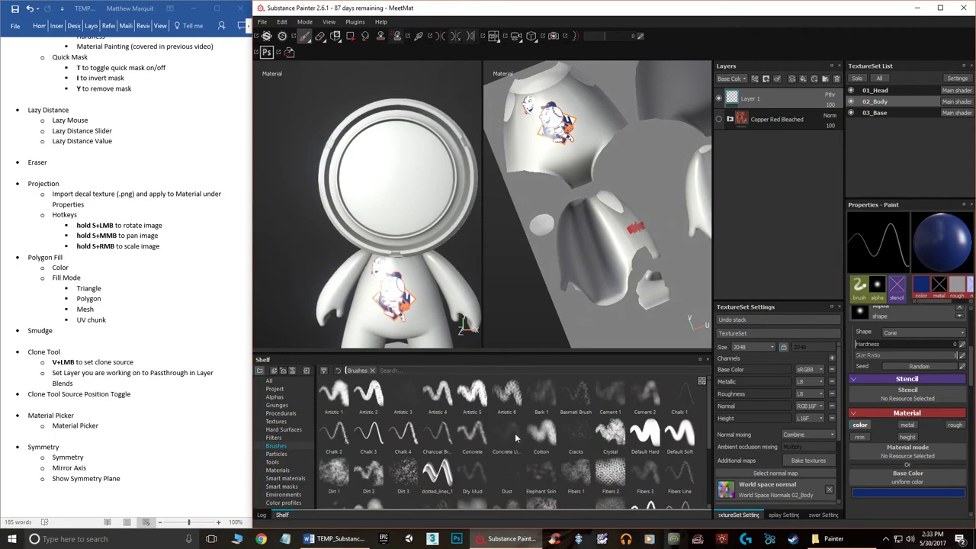
{"action": "left_click", "coordinate": [645, 434]}
{"action": "mouse_move", "coordinate": [401, 216]}
{"action": "left_mouse_down", "text": "alt"}
{"action": "mouse_move", "coordinate": [388, 169]}
{"action": "mouse_move", "coordinate": [431, 177]}
{"action": "left_mouse_up", "text": "alt"}
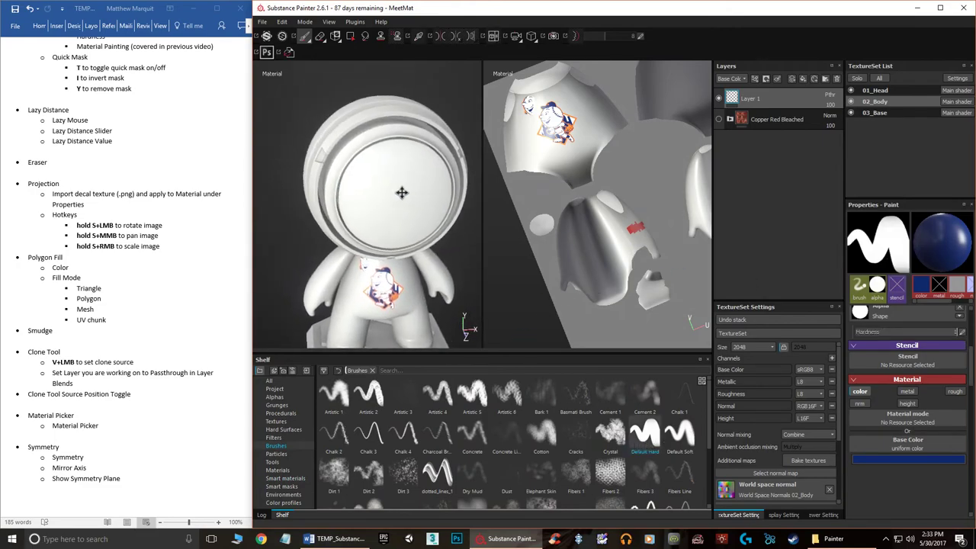
- Turn on symmetry and set the mirror axis to Mirror Y
{"action": "left_click", "coordinate": [445, 37]}
{"action": "left_click_drag", "start_coordinate": [404, 183], "coordinate": [385, 165], "text": "alt"}
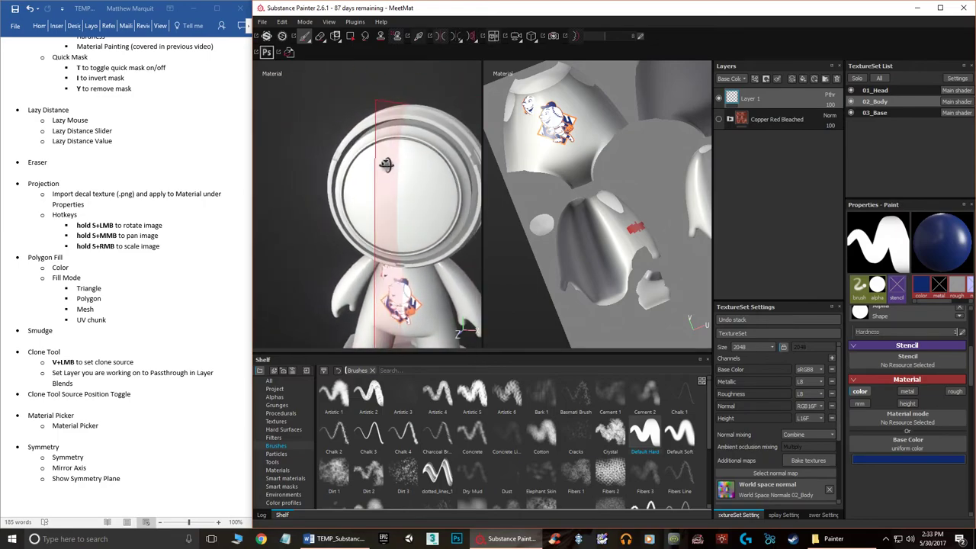
{"action": "left_click", "coordinate": [458, 42]}
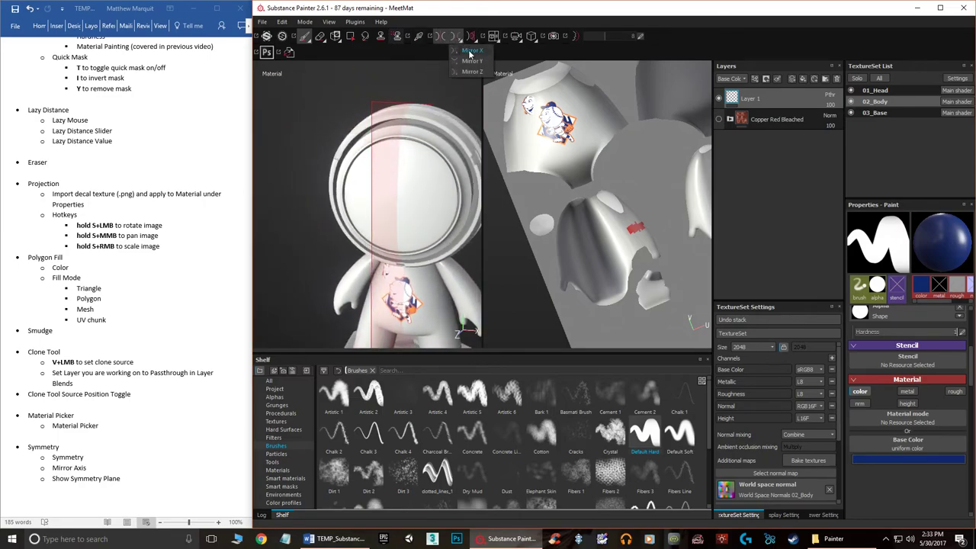
{"action": "left_click", "coordinate": [472, 61]}
{"action": "mouse_move", "coordinate": [409, 135]}
{"action": "left_mouse_down", "text": "alt"}
{"action": "mouse_move", "coordinate": [414, 170]}
{"action": "mouse_move", "coordinate": [382, 178]}
{"action": "mouse_move", "coordinate": [402, 180]}
{"action": "mouse_move", "coordinate": [423, 142]}
{"action": "mouse_move", "coordinate": [448, 179]}
{"action": "mouse_move", "coordinate": [385, 176]}
{"action": "mouse_move", "coordinate": [404, 177]}
{"action": "left_mouse_up", "text": "alt"}
{"action": "scroll", "coordinate": [396, 233], "scroll_direction": "down", "scroll_amount": 1}
{"action": "left_click_drag", "start_coordinate": [395, 231], "coordinate": [388, 303], "text": "alt"}
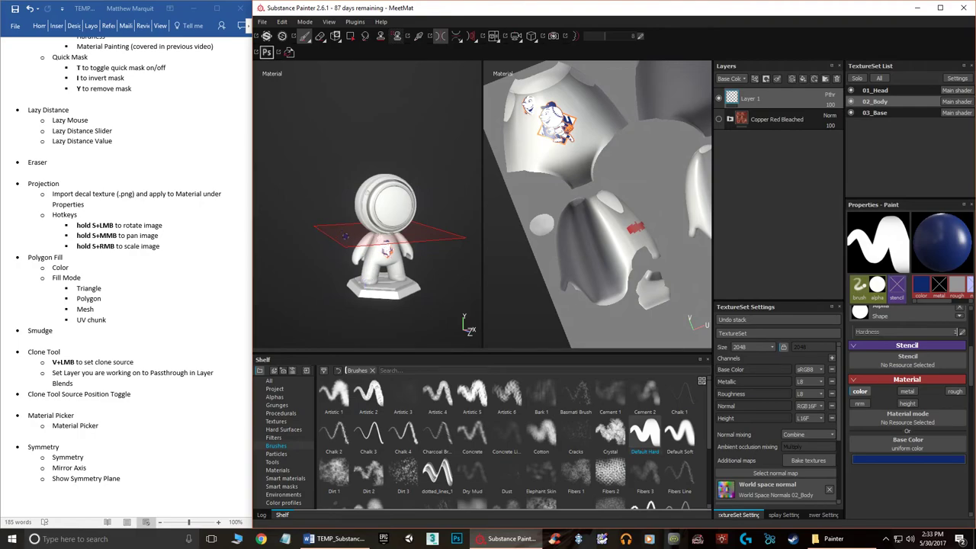
- Set the symmetry axis back to Mirror X so the plane divides the character's left and right halves
{"action": "scroll", "coordinate": [396, 248], "scroll_direction": "up", "scroll_amount": 4}
{"action": "scroll", "coordinate": [388, 257], "scroll_direction": "down", "scroll_amount": 1}
{"action": "mouse_move", "coordinate": [387, 256]}
{"action": "left_mouse_down", "text": "alt"}
{"action": "mouse_move", "coordinate": [347, 259]}
{"action": "mouse_move", "coordinate": [392, 261]}
{"action": "left_mouse_up", "text": "alt"}
{"action": "left_click", "coordinate": [454, 36]}
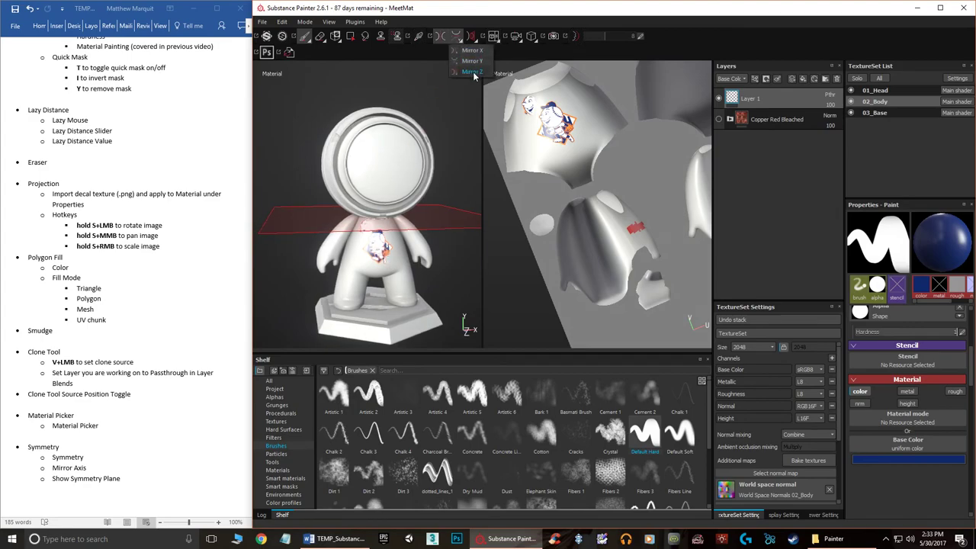
{"action": "left_click", "coordinate": [473, 51]}
{"action": "mouse_move", "coordinate": [399, 180]}
{"action": "left_mouse_down", "text": "alt"}
{"action": "mouse_move", "coordinate": [400, 217]}
{"action": "mouse_move", "coordinate": [390, 225]}
{"action": "left_mouse_up", "text": "alt"}
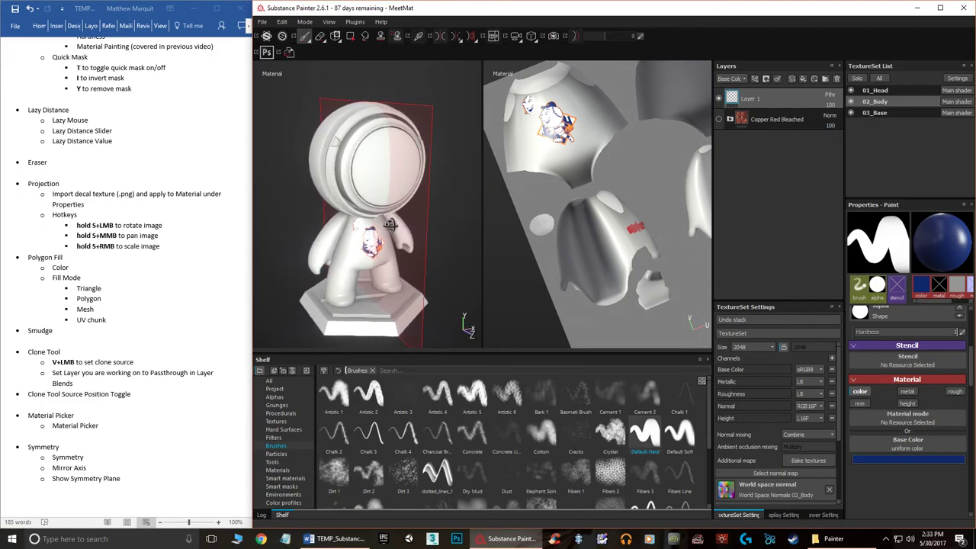
- Paint a blue test stroke on the character with symmetry on, inspect the opposite side and undo the painting
{"action": "scroll", "coordinate": [320, 240], "scroll_direction": "down", "scroll_amount": 3}
{"action": "left_click_drag", "start_coordinate": [321, 241], "coordinate": [321, 246]}
{"action": "left_click_drag", "start_coordinate": [417, 233], "coordinate": [320, 237], "text": "alt"}
{"action": "scroll", "coordinate": [327, 243], "scroll_direction": "down", "scroll_amount": 3}
{"action": "scroll", "coordinate": [327, 243], "scroll_direction": "up", "scroll_amount": 4}
{"action": "key", "text": "ctrl+z"}
{"action": "key", "text": "ctrl+z"}
{"action": "left_click_drag", "start_coordinate": [416, 227], "coordinate": [391, 214], "text": "alt"}
{"action": "scroll", "coordinate": [388, 219], "scroll_direction": "up", "scroll_amount": 2}
{"action": "scroll", "coordinate": [389, 219], "scroll_direction": "down", "scroll_amount": 5}
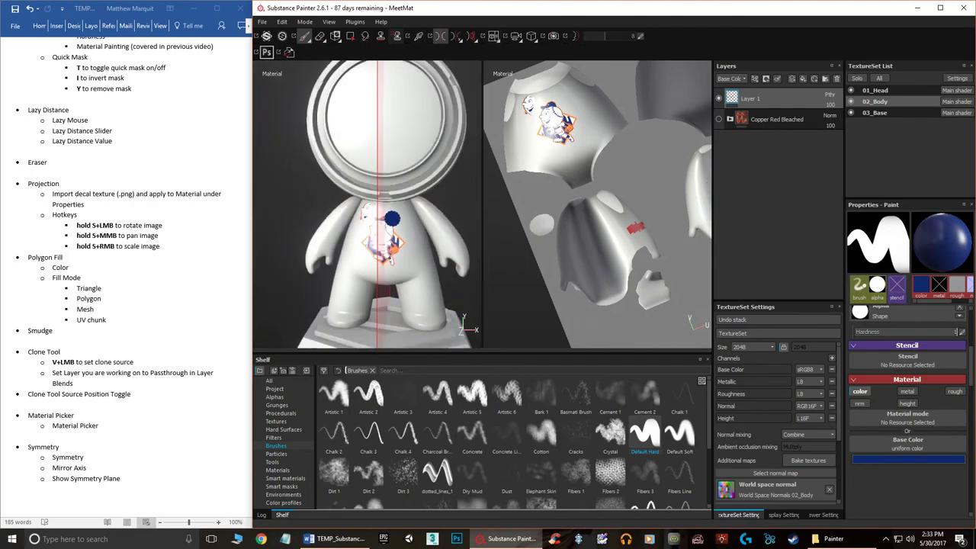
- Hide the symmetry plane in the 3D view while keeping symmetry on
{"action": "left_click_drag", "start_coordinate": [388, 219], "coordinate": [410, 227], "text": "alt"}
{"action": "scroll", "coordinate": [406, 223], "scroll_direction": "down", "scroll_amount": 2}
{"action": "scroll", "coordinate": [388, 213], "scroll_direction": "up", "scroll_amount": 3}
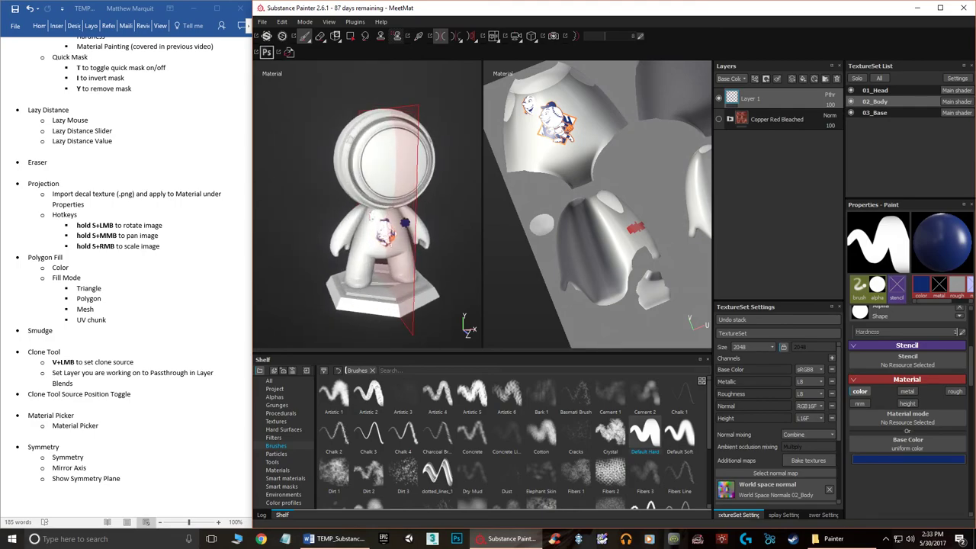
{"action": "mouse_move", "coordinate": [431, 184]}
{"action": "left_mouse_down", "text": "alt"}
{"action": "mouse_move", "coordinate": [399, 189]}
{"action": "mouse_move", "coordinate": [424, 193]}
{"action": "left_mouse_up", "text": "alt"}
{"action": "scroll", "coordinate": [401, 190], "scroll_direction": "up", "scroll_amount": 2}
{"action": "left_click", "coordinate": [473, 39]}
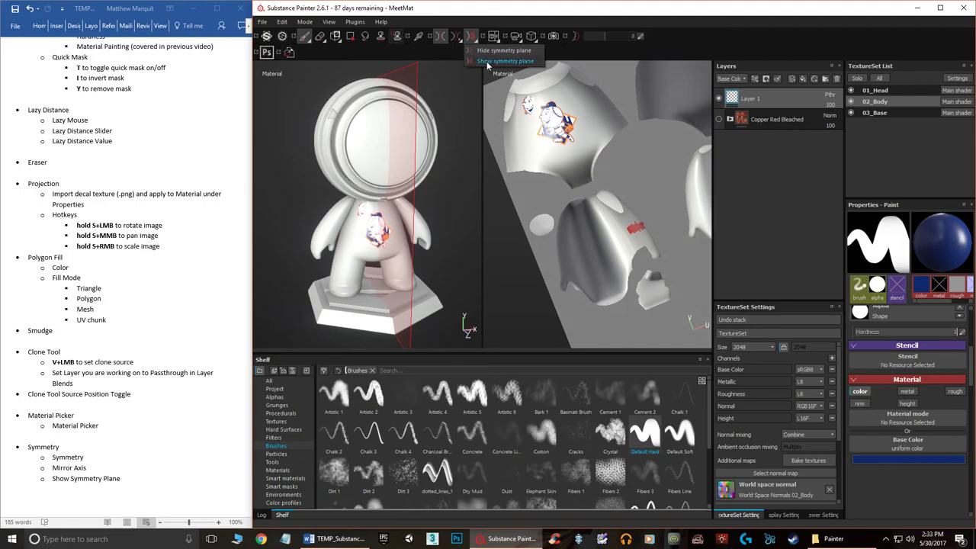
{"action": "left_click", "coordinate": [487, 62]}
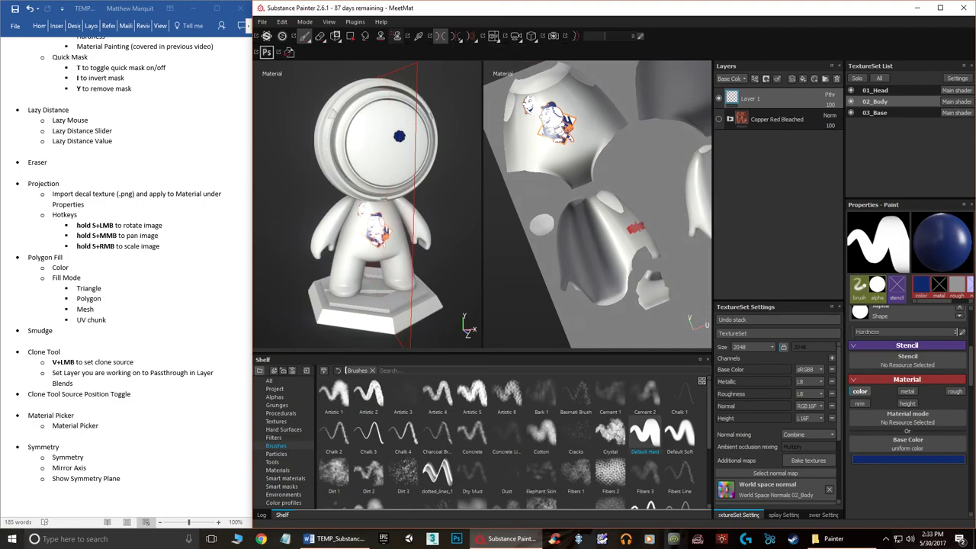
- Show the symmetry plane again and return to the start of the Video 05 notes in Word
{"action": "mouse_move", "coordinate": [371, 152]}
{"action": "left_mouse_down", "text": "alt"}
{"action": "mouse_move", "coordinate": [390, 163]}
{"action": "mouse_move", "coordinate": [329, 163]}
{"action": "mouse_move", "coordinate": [378, 163]}
{"action": "left_mouse_up", "text": "alt"}
{"action": "left_click", "coordinate": [471, 36]}
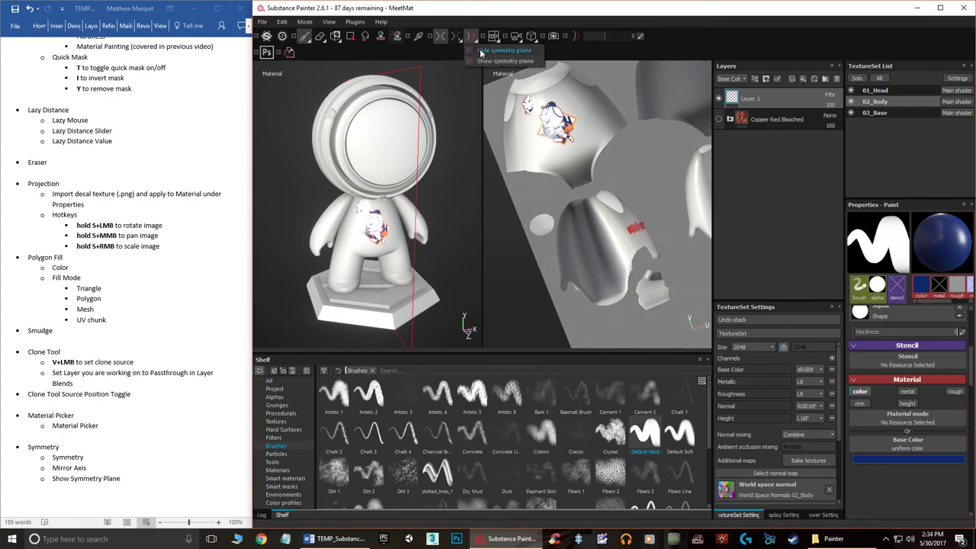
{"action": "left_click", "coordinate": [487, 61]}
{"action": "mouse_move", "coordinate": [364, 133]}
{"action": "left_mouse_down", "text": "alt"}
{"action": "mouse_move", "coordinate": [390, 139]}
{"action": "mouse_move", "coordinate": [375, 140]}
{"action": "left_mouse_up", "text": "alt"}
{"action": "left_click", "coordinate": [440, 36]}
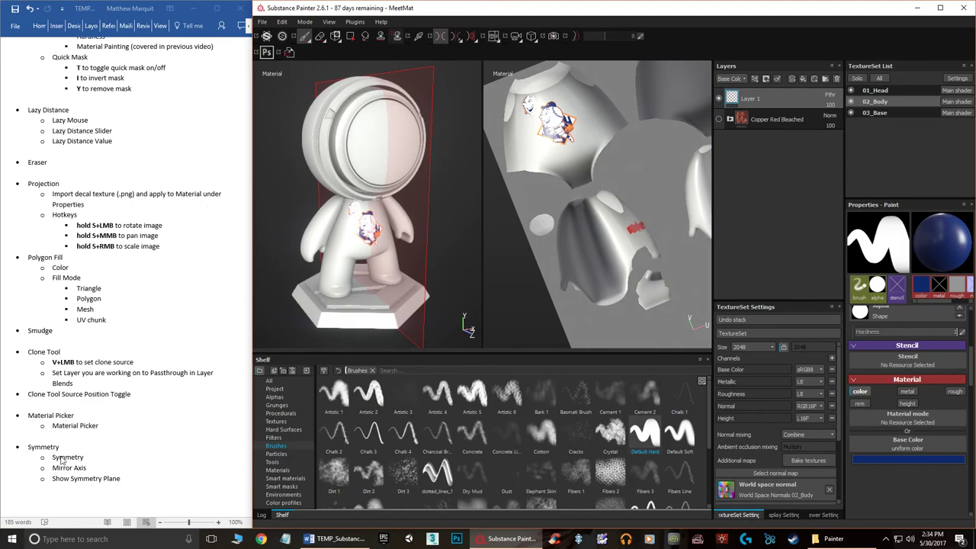
{"action": "scroll", "coordinate": [54, 468], "scroll_direction": "up", "scroll_amount": 6}
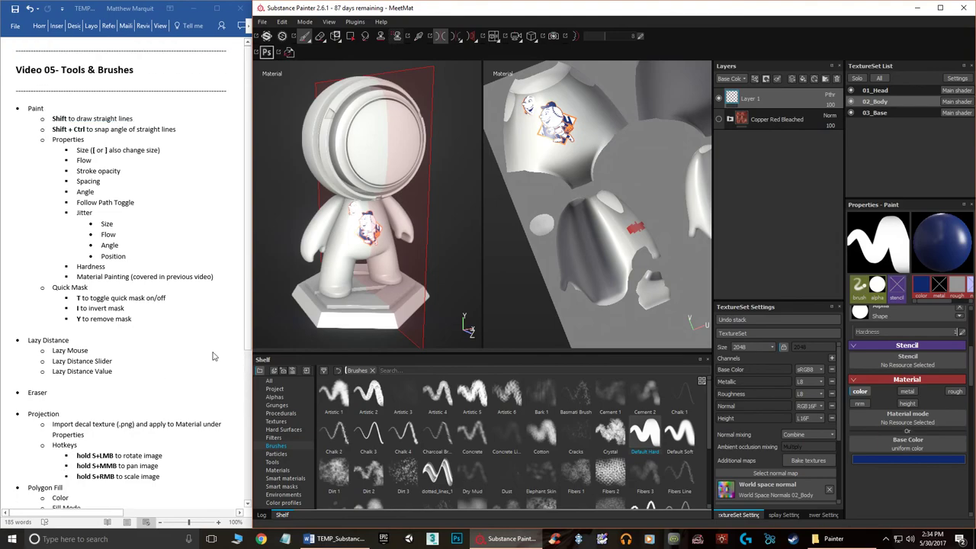